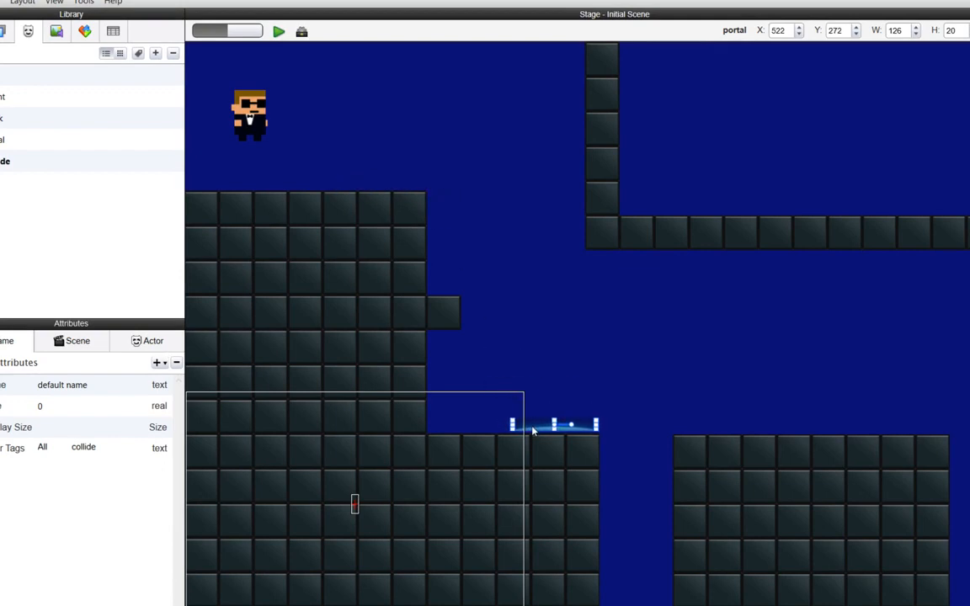
Open the Agent actor's rules in the backstage area and add a new rule.
click(559, 371)
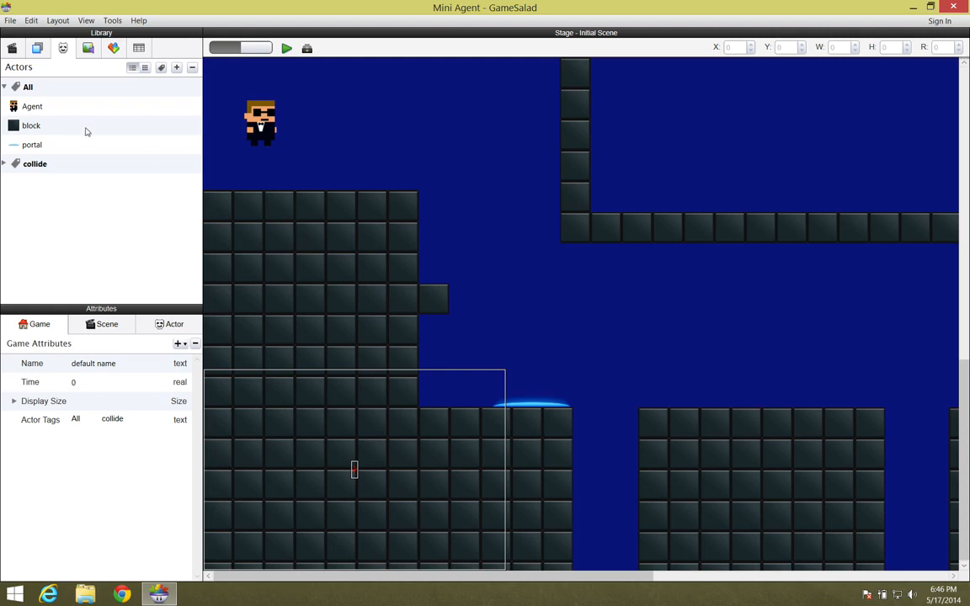
click(47, 106)
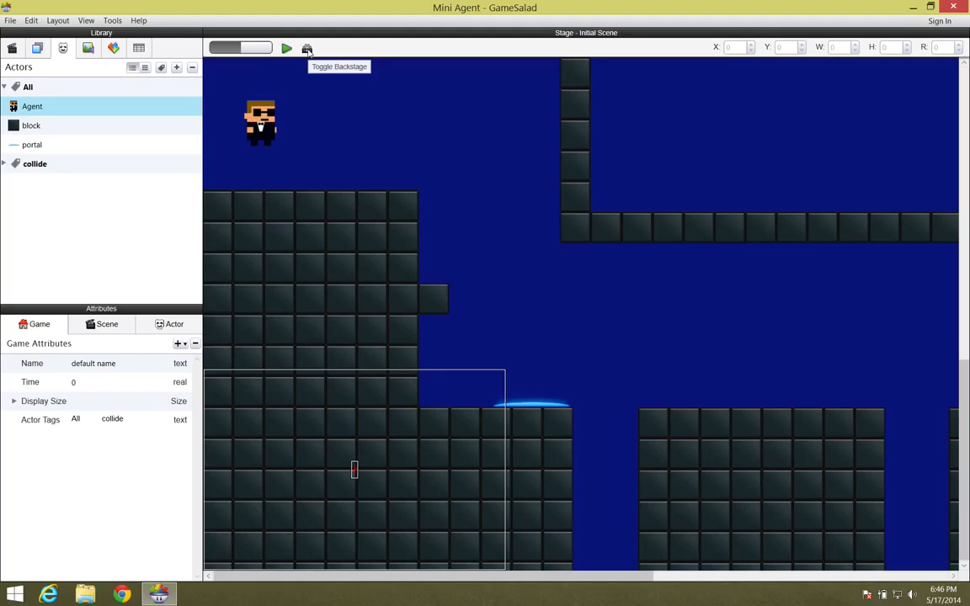
click(307, 50)
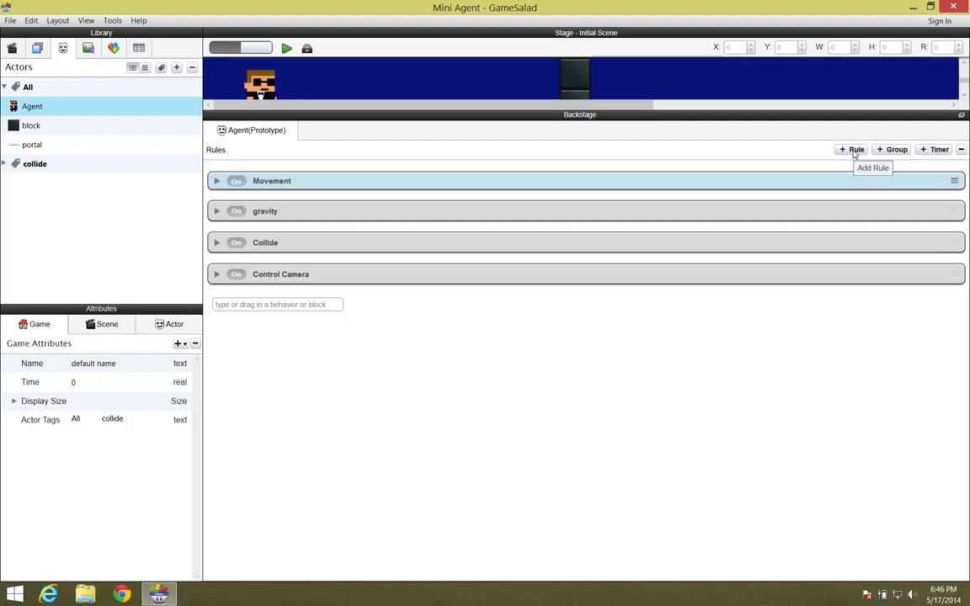
click(855, 149)
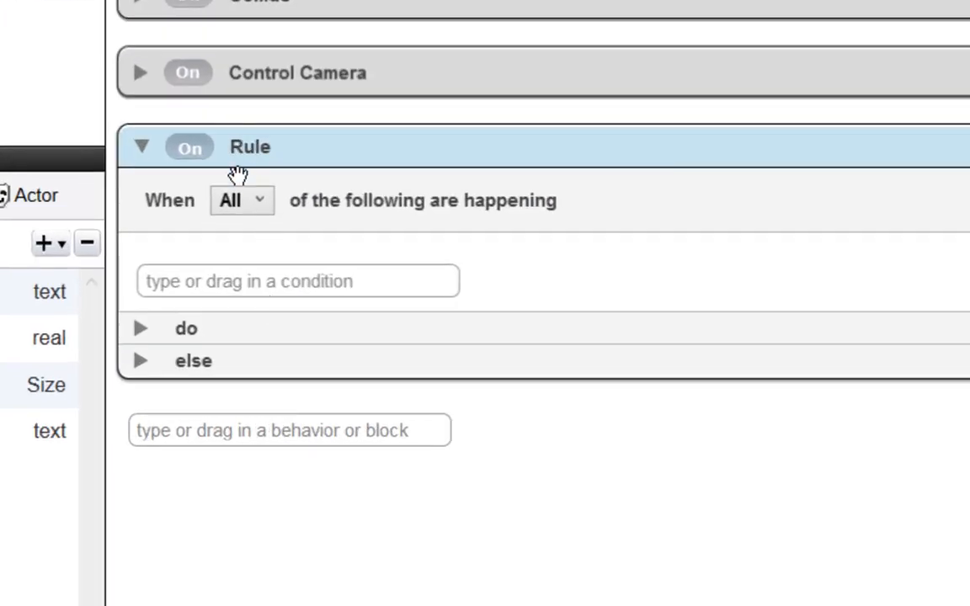
Add a Collision condition to the new rule for overlapping or colliding with an actor of type portal.
click(279, 278)
text(collision)
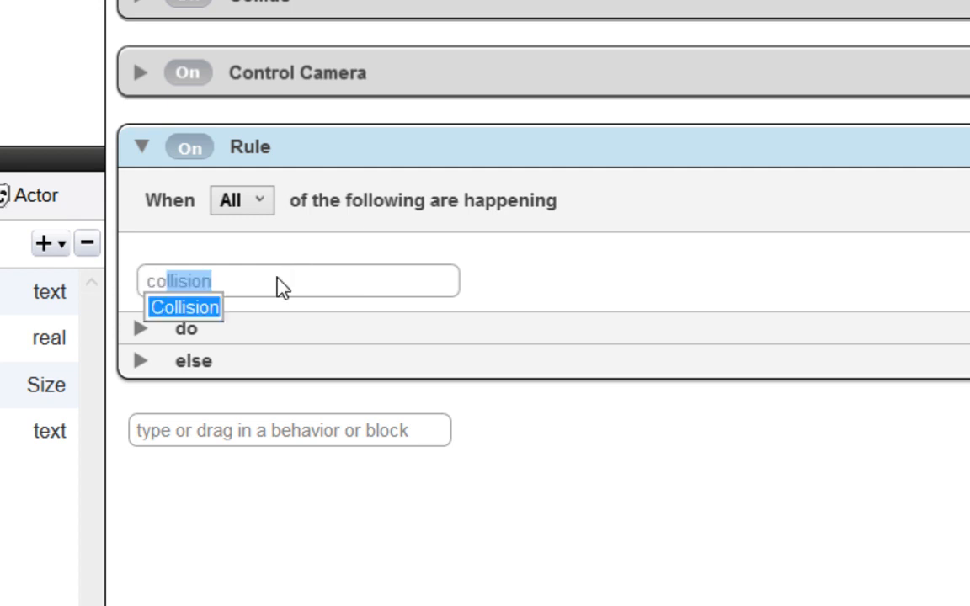
click(197, 319)
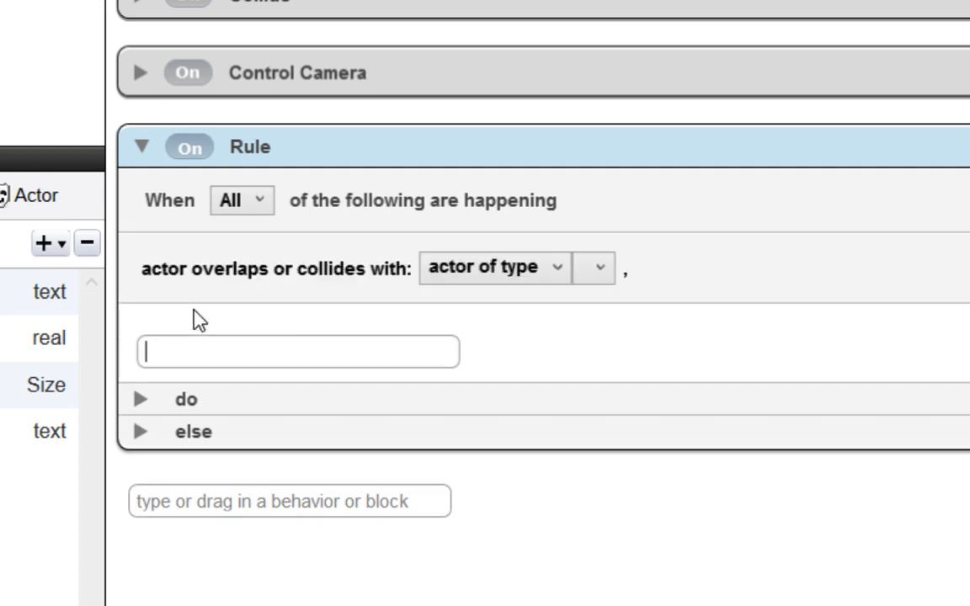
click(601, 268)
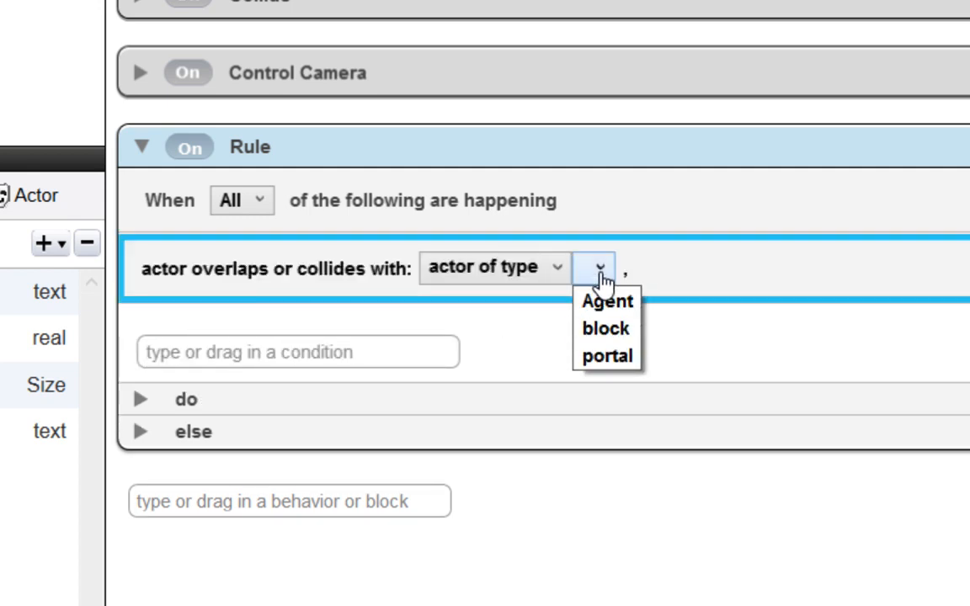
click(608, 356)
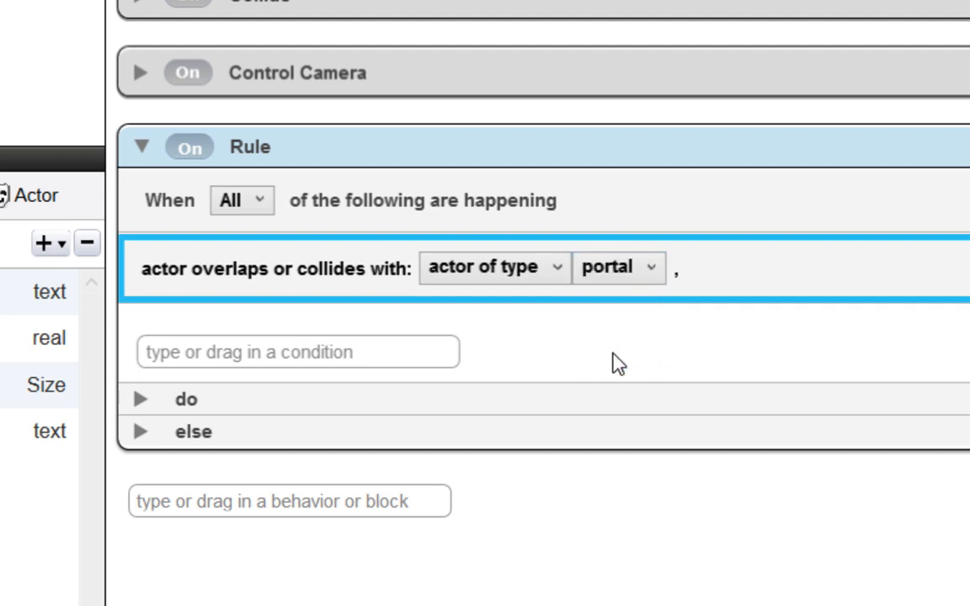
Add an Interpolate behavior to the do section of the portal collision rule.
click(141, 400)
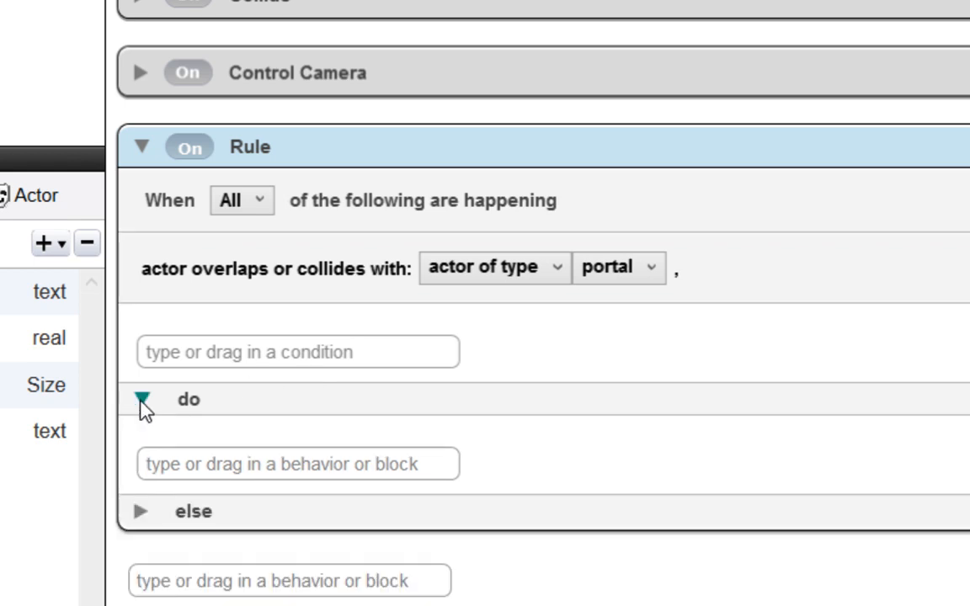
click(242, 459)
text(In App Purchase Item)
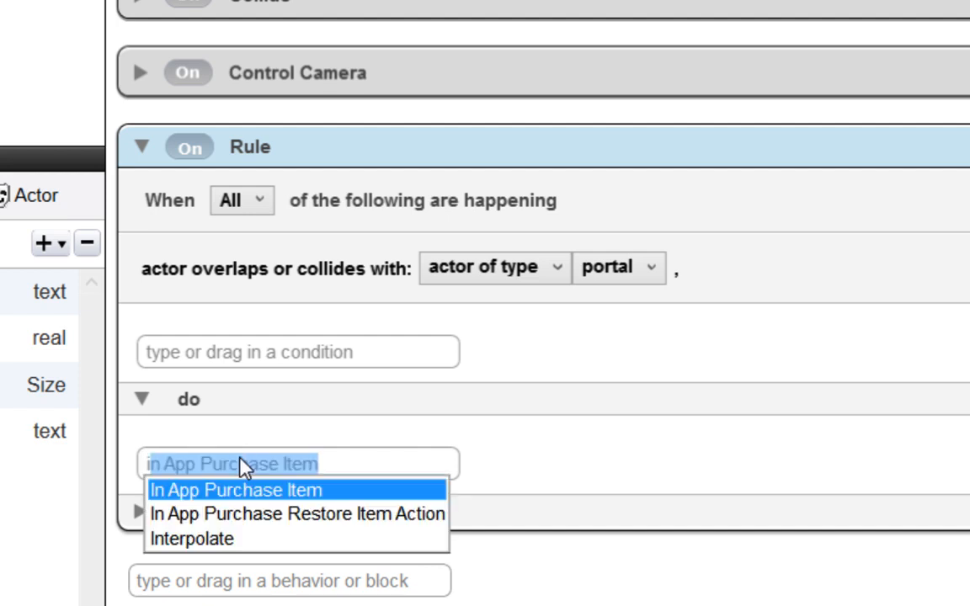
click(228, 539)
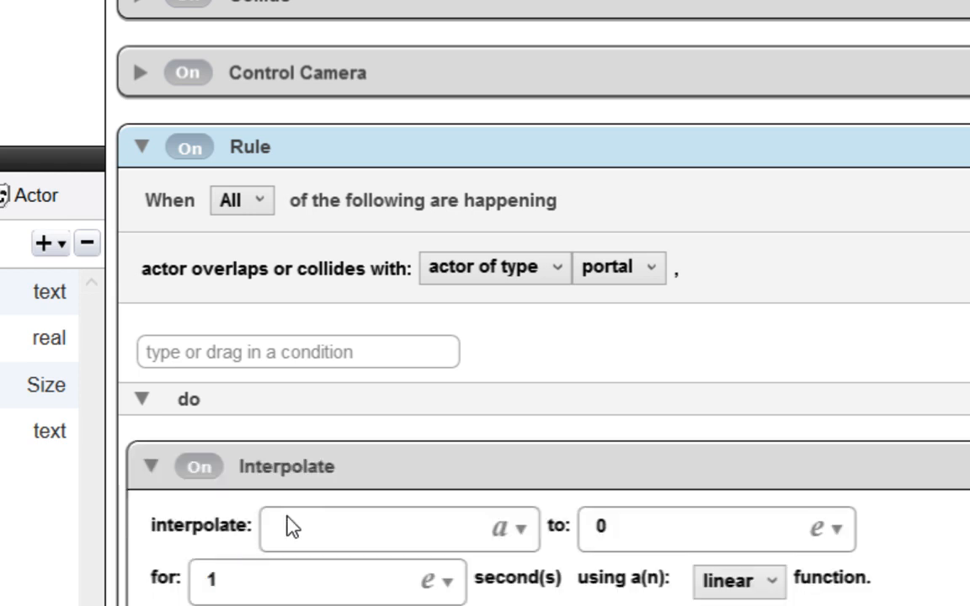
Set the Interpolate behavior's target attribute to the Agent's X position, self.position.x.
scroll(262, 531, down, 3)
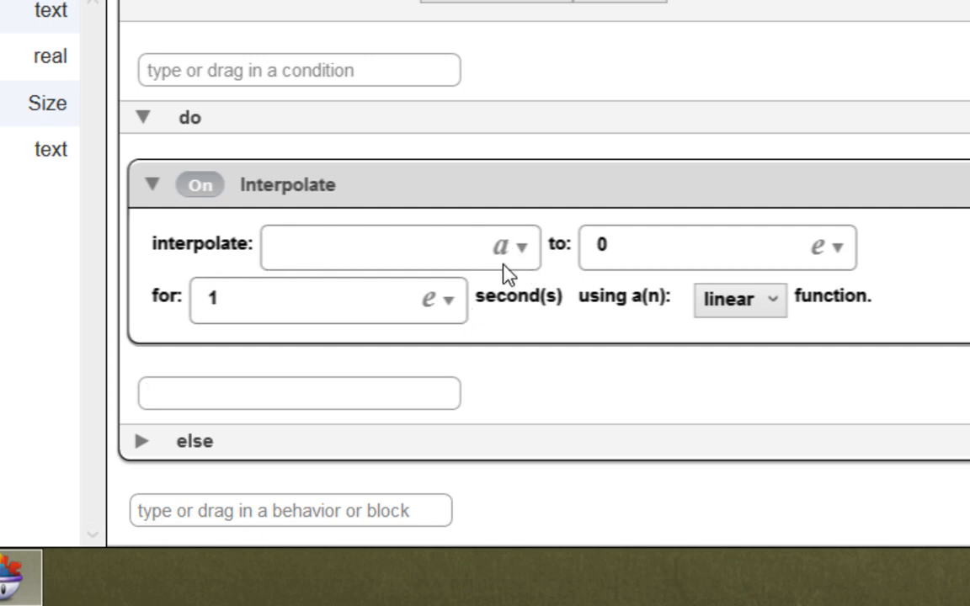
click(526, 253)
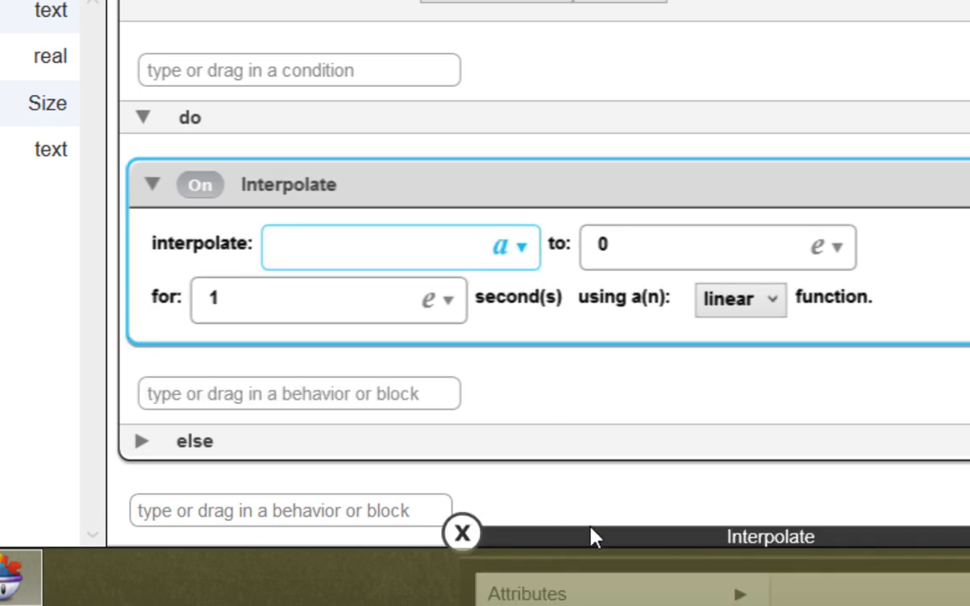
drag(591, 534, 606, 132)
click(618, 189)
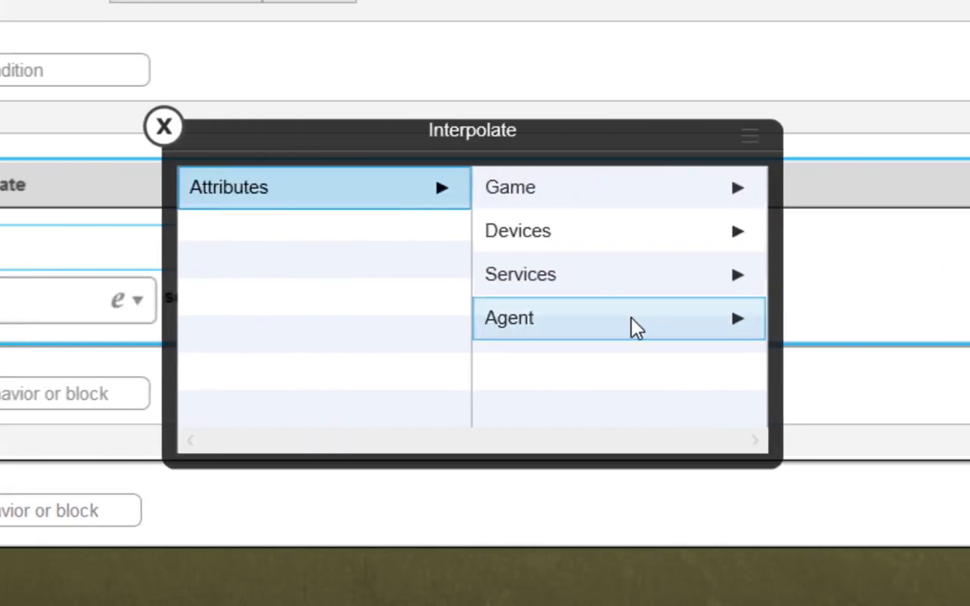
click(945, 327)
click(596, 292)
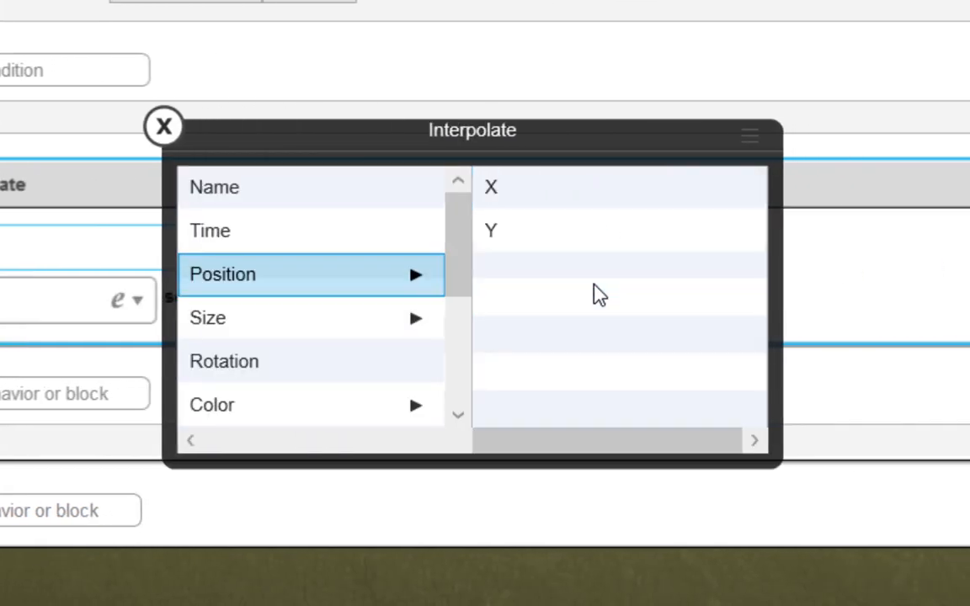
click(520, 196)
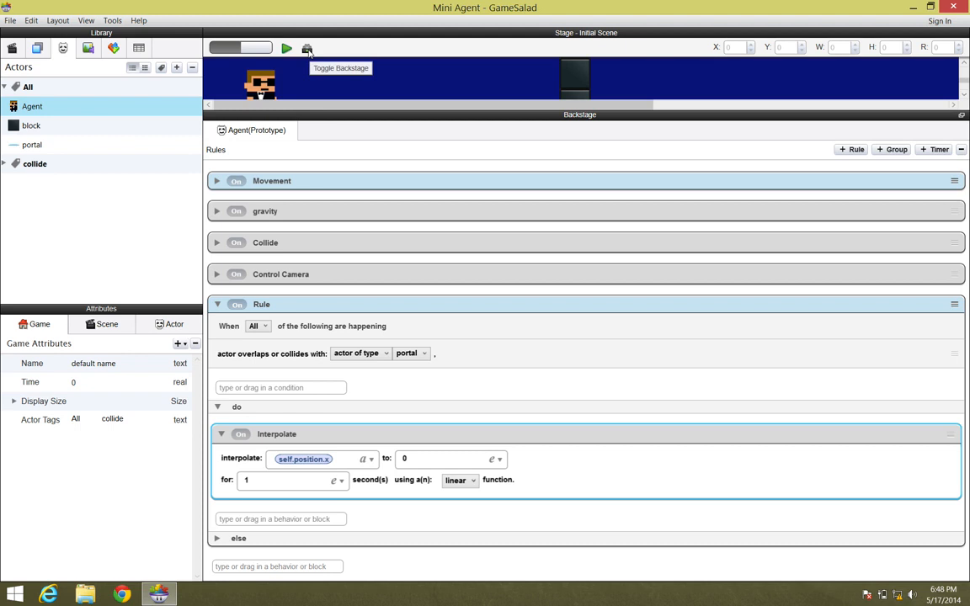
Leave the backstage area and create a new actor named position.
click(307, 48)
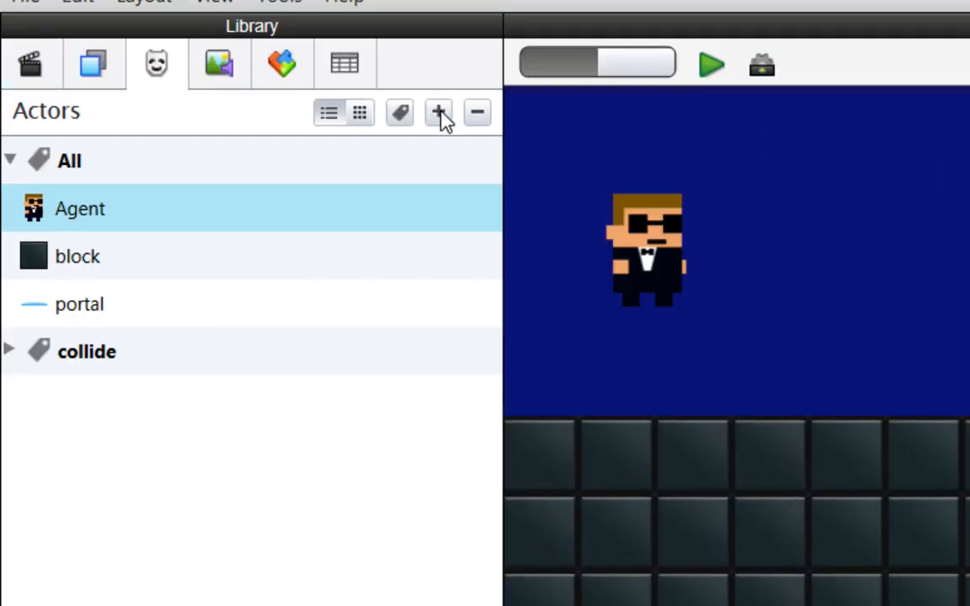
click(224, 108)
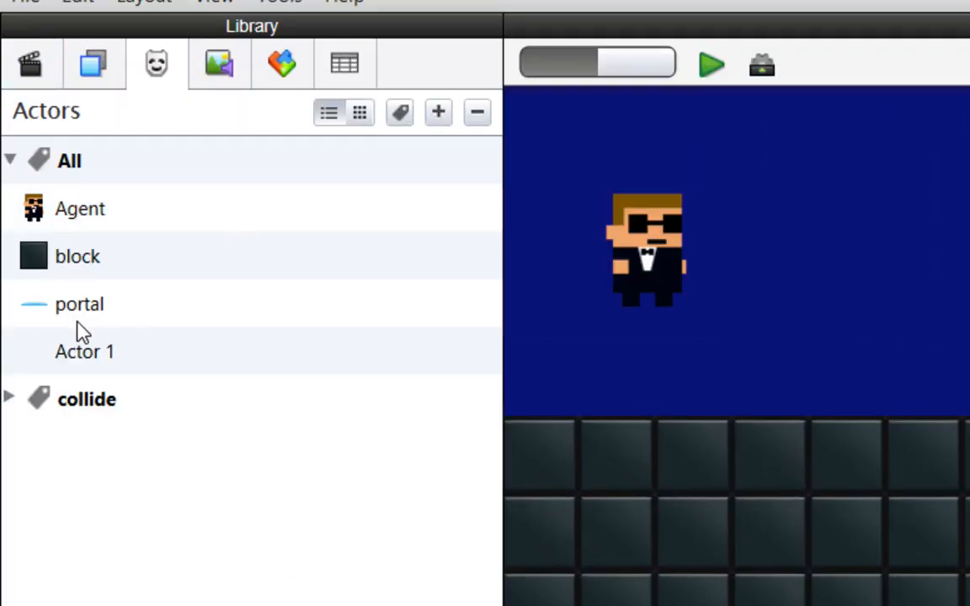
double_click(105, 360)
text(position)
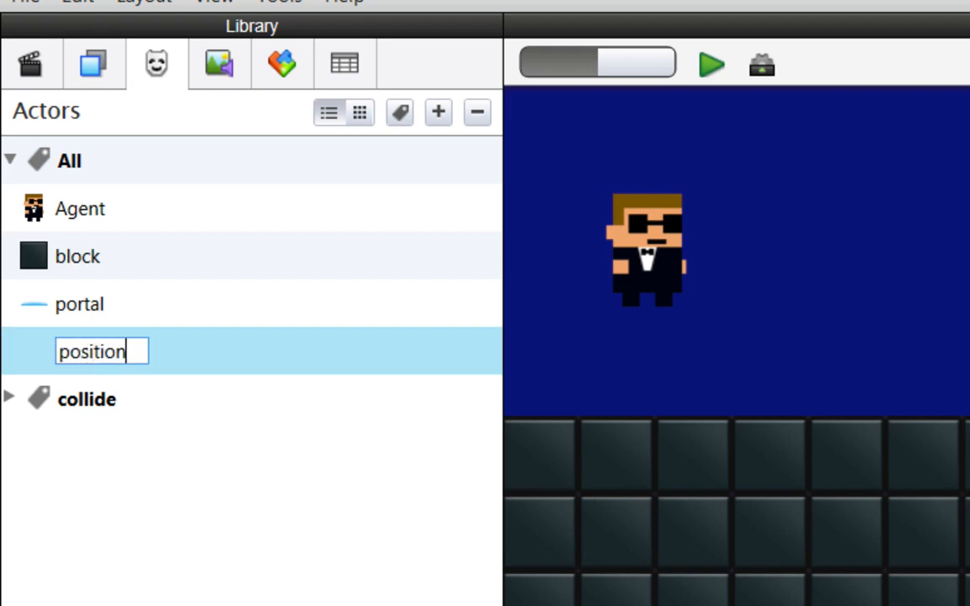
key(Return)
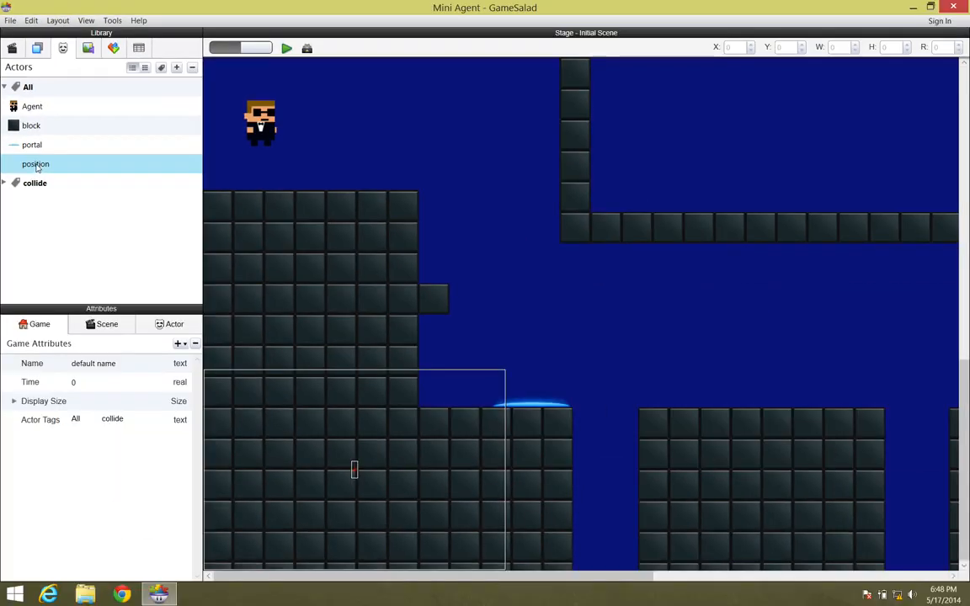
Place the position actor above the platform across the gap, at about X 725, Y 300, to read its coordinates, and delete it from the stage.
drag(37, 165, 692, 354)
drag(709, 398, 669, 393)
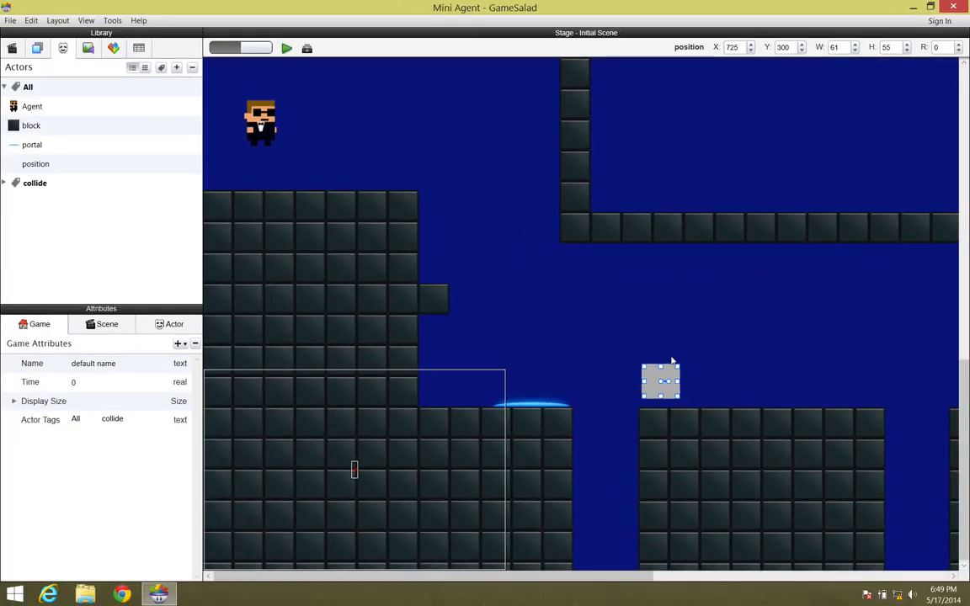
right_click(662, 380)
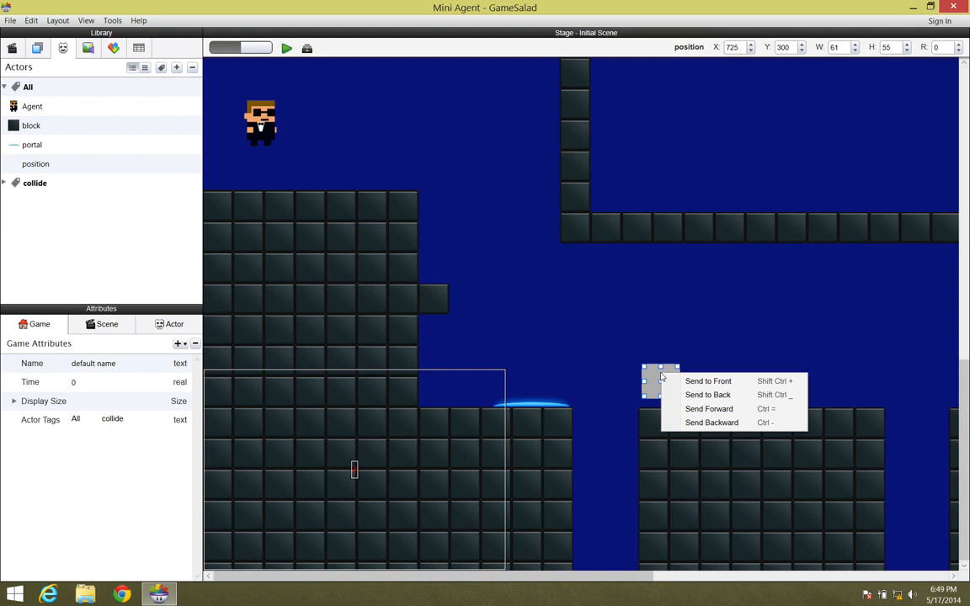
click(648, 380)
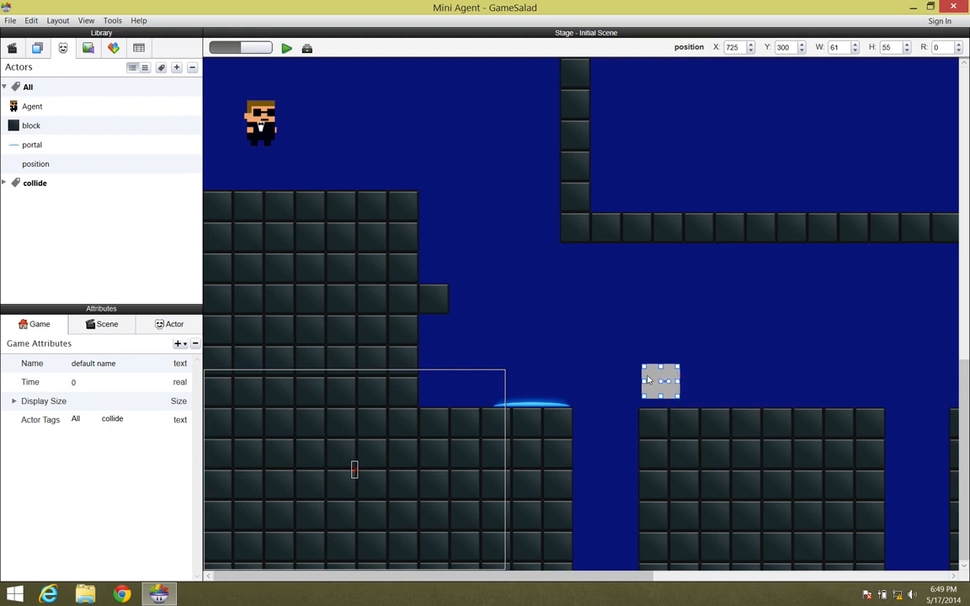
key(Delete)
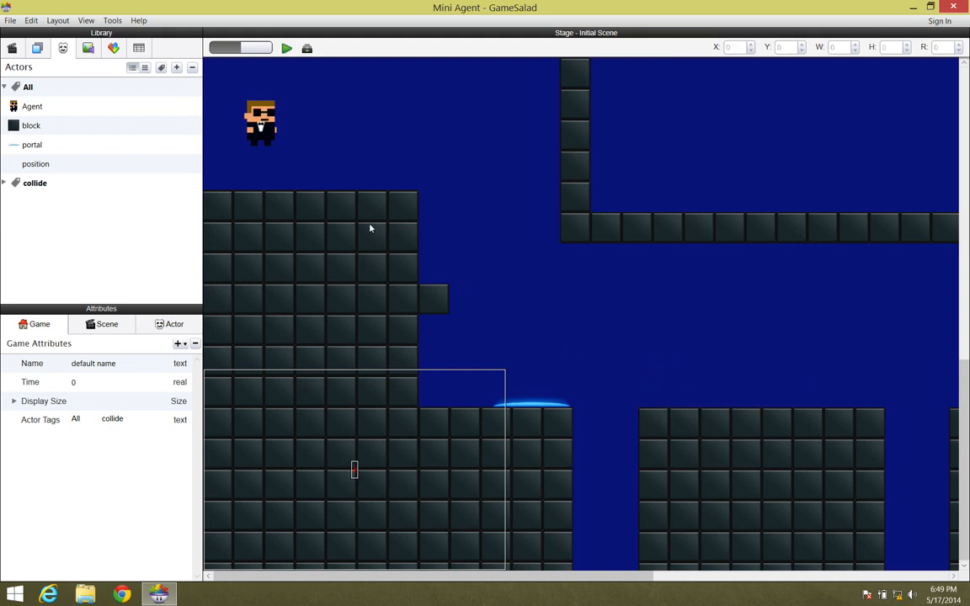
In the Agent's portal rule, set the X position Interpolate to end at 725 with a duration of .5 seconds.
click(35, 110)
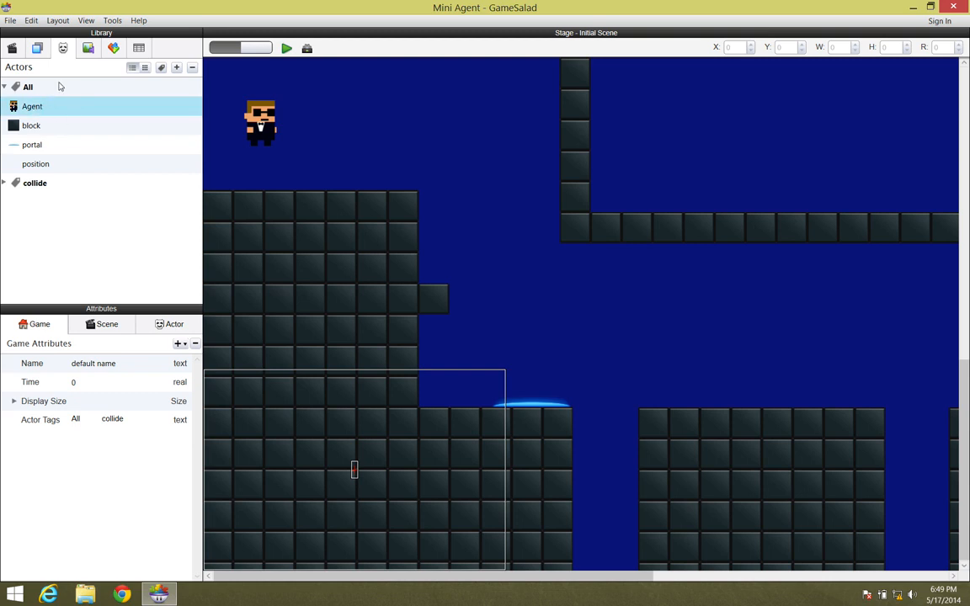
click(308, 49)
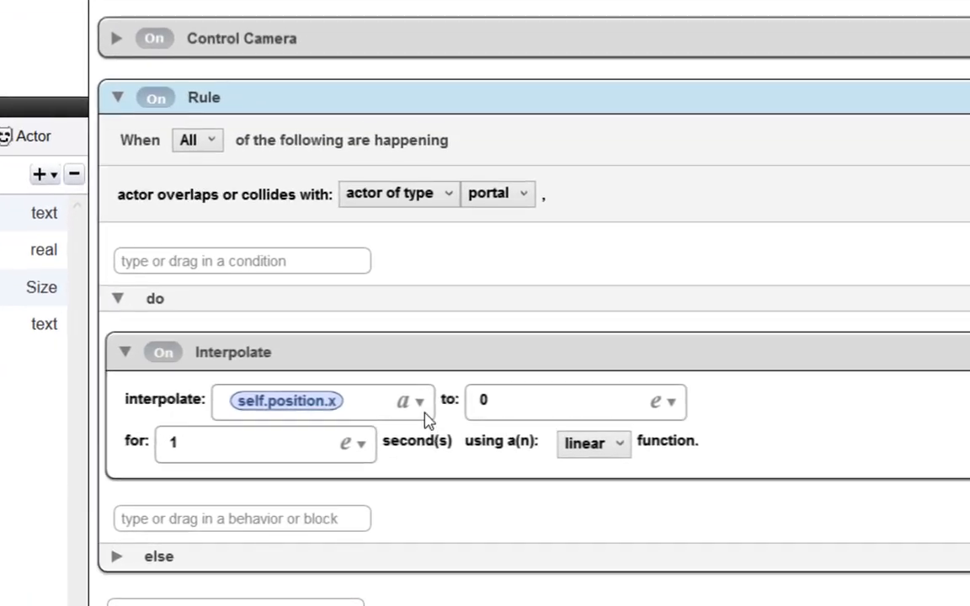
drag(509, 401, 471, 405)
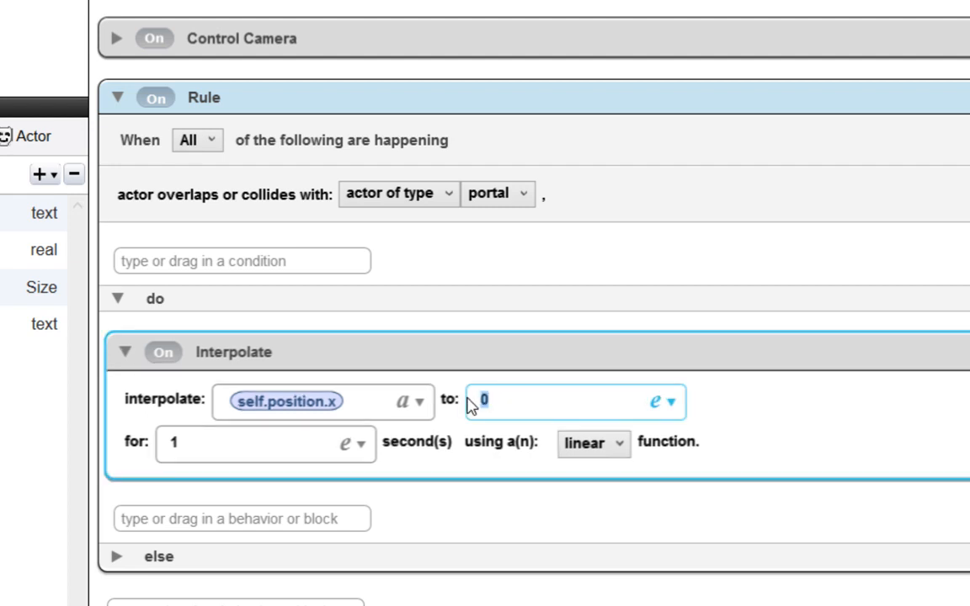
text(725)
drag(191, 447, 162, 439)
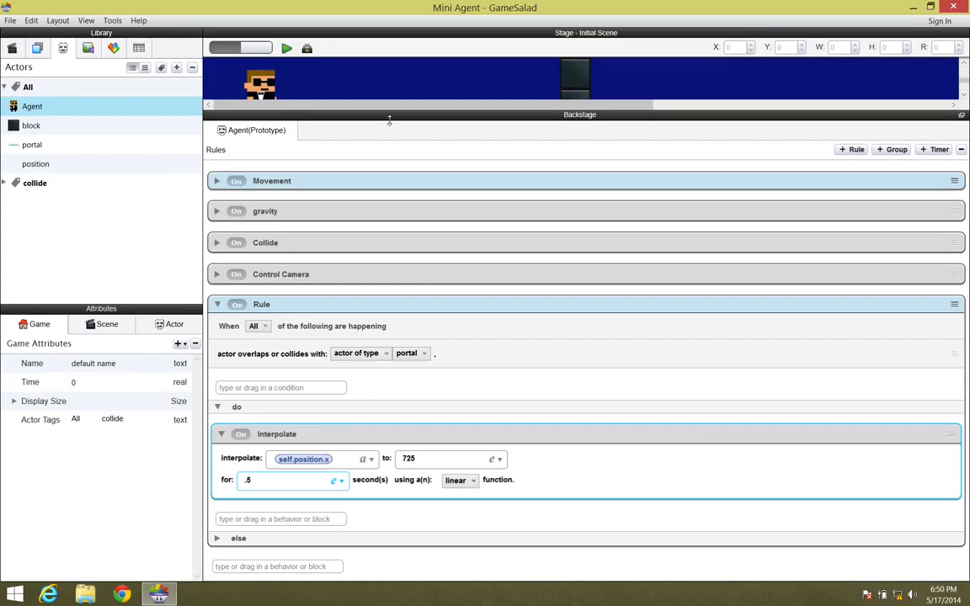
Preview the game, move the Agent into the portal to test the teleport, and return to the editor.
click(288, 49)
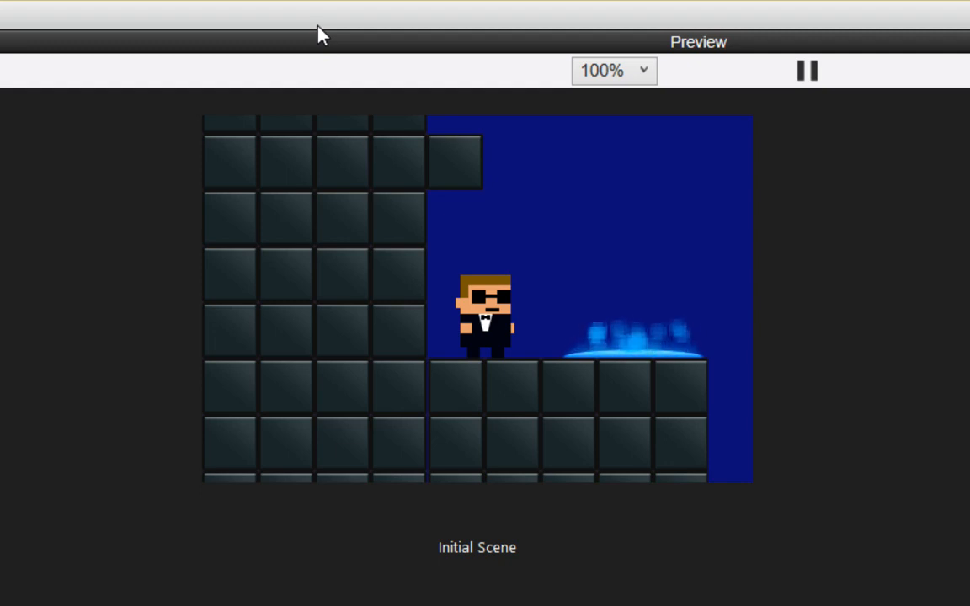
key(Right)
key(Right)
key(space)
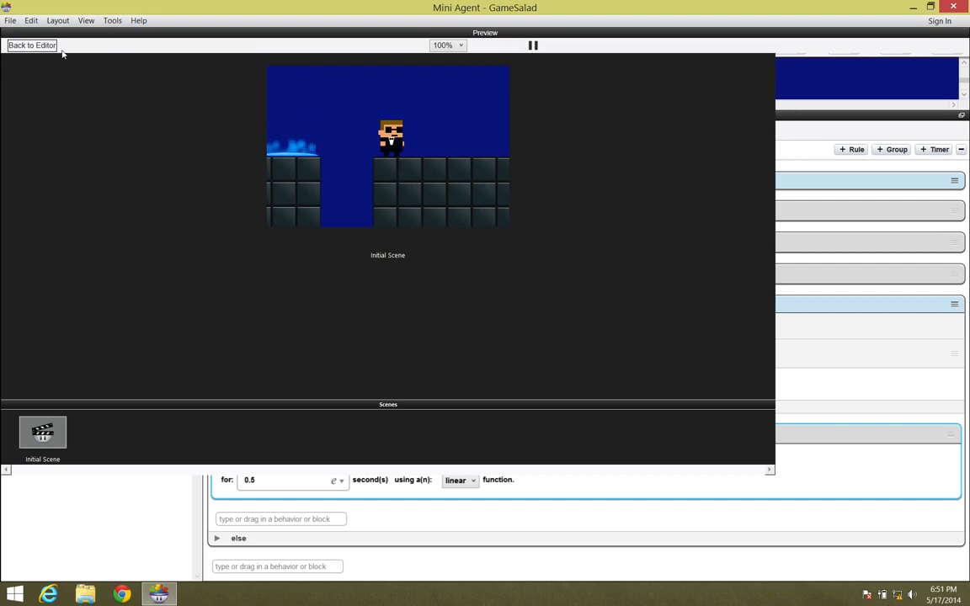
click(38, 53)
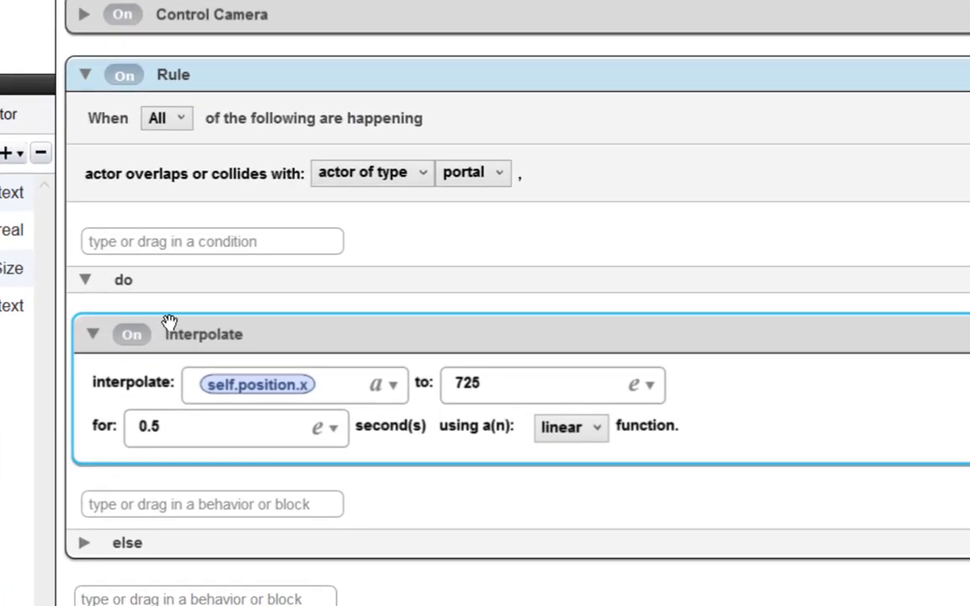
Add a second Interpolate behavior below the X position one in the portal rule's do section.
click(175, 503)
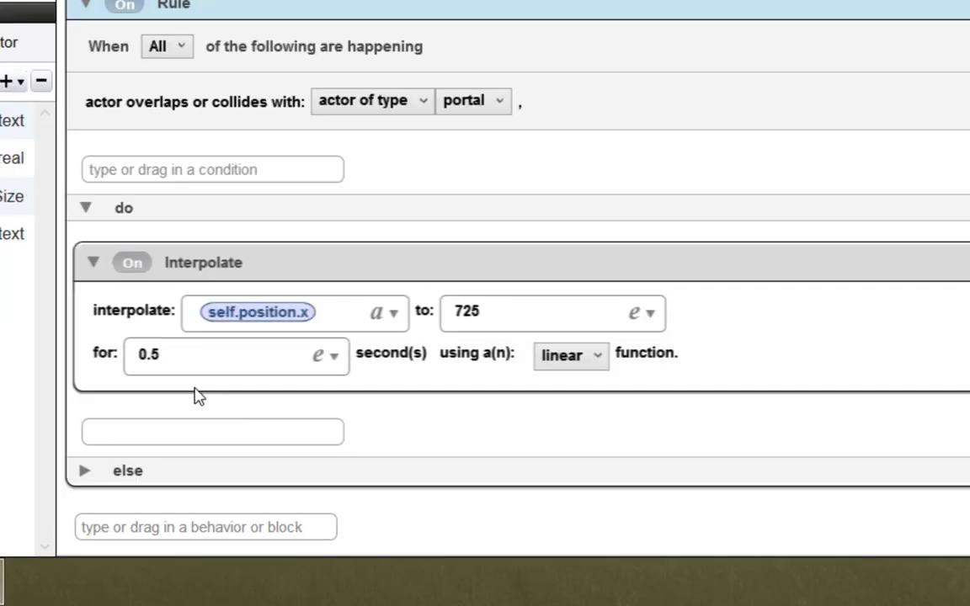
text(in App Purchase Item)
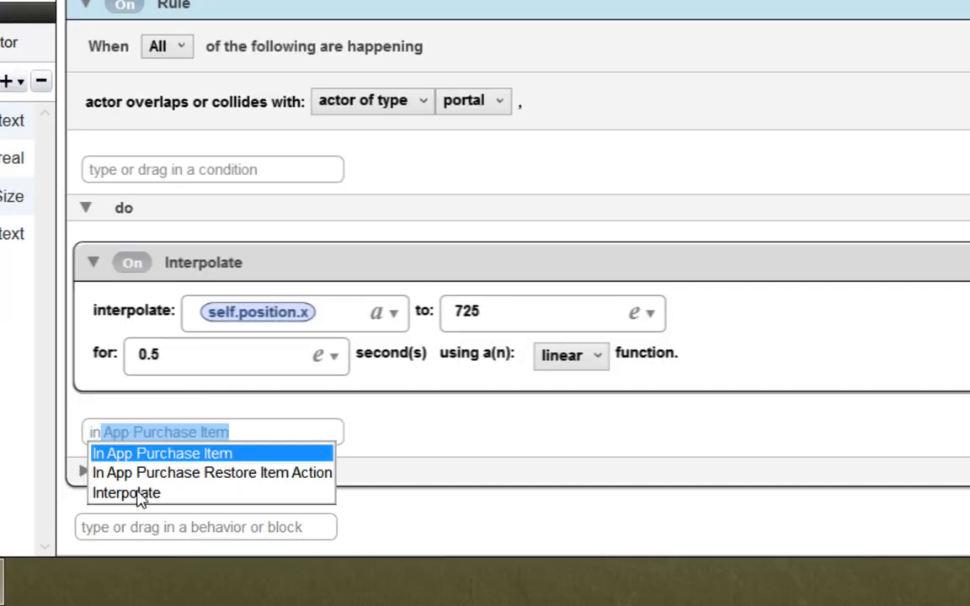
click(139, 495)
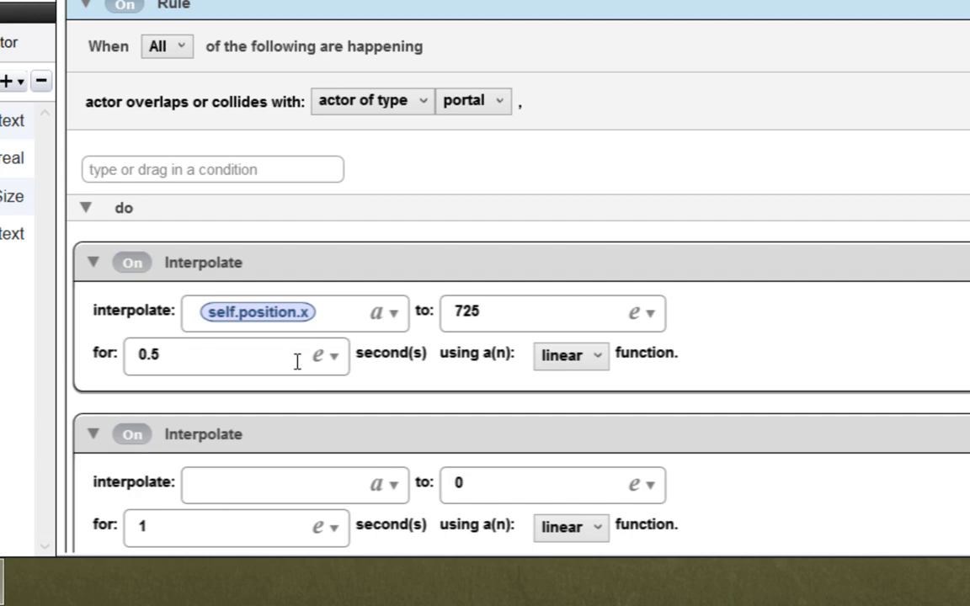
scroll(71, 325, down, 2)
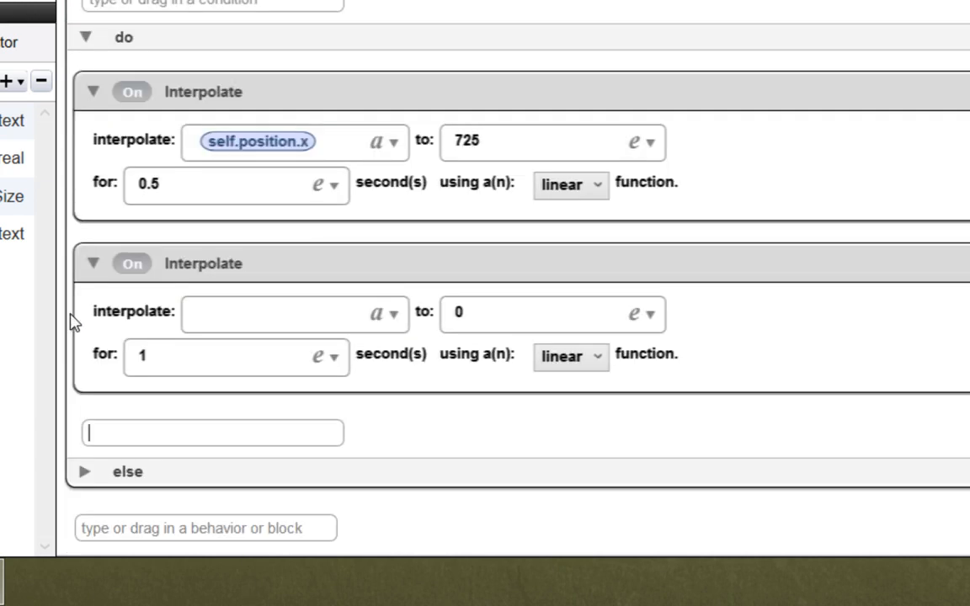
Set the second Interpolate behavior in the portal rule to act on the Agent's Y position (self.position.y).
click(391, 317)
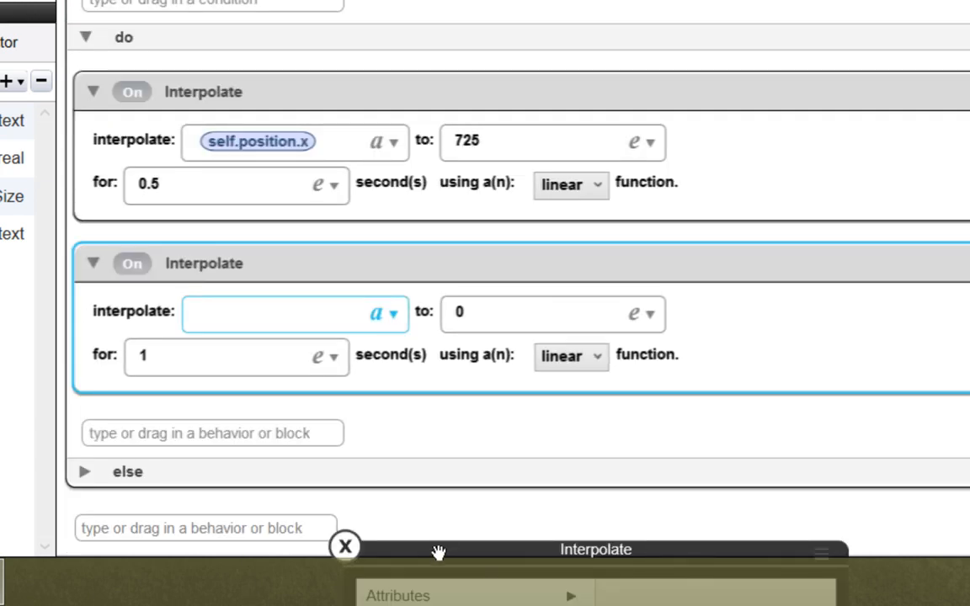
drag(439, 549, 538, 182)
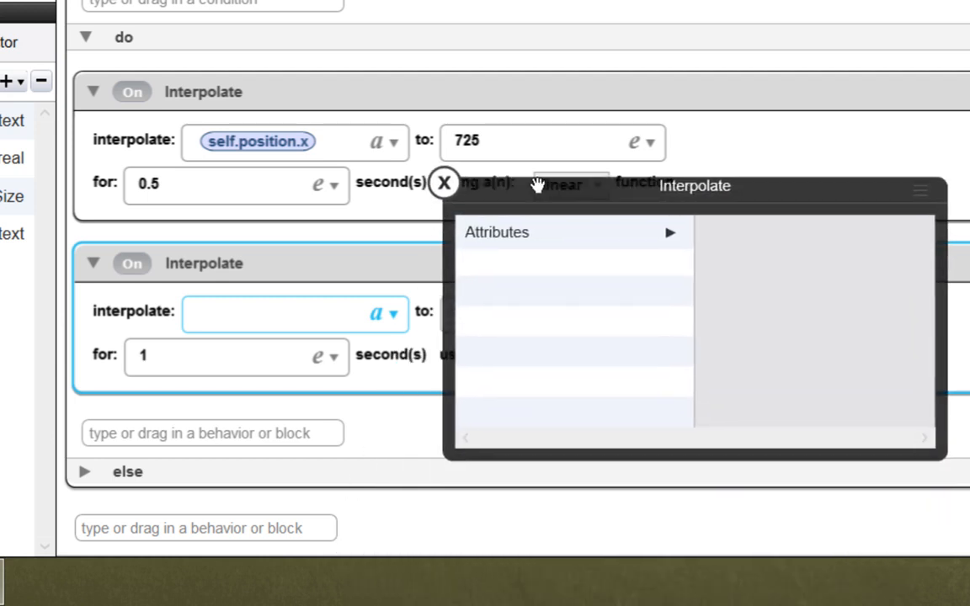
click(520, 239)
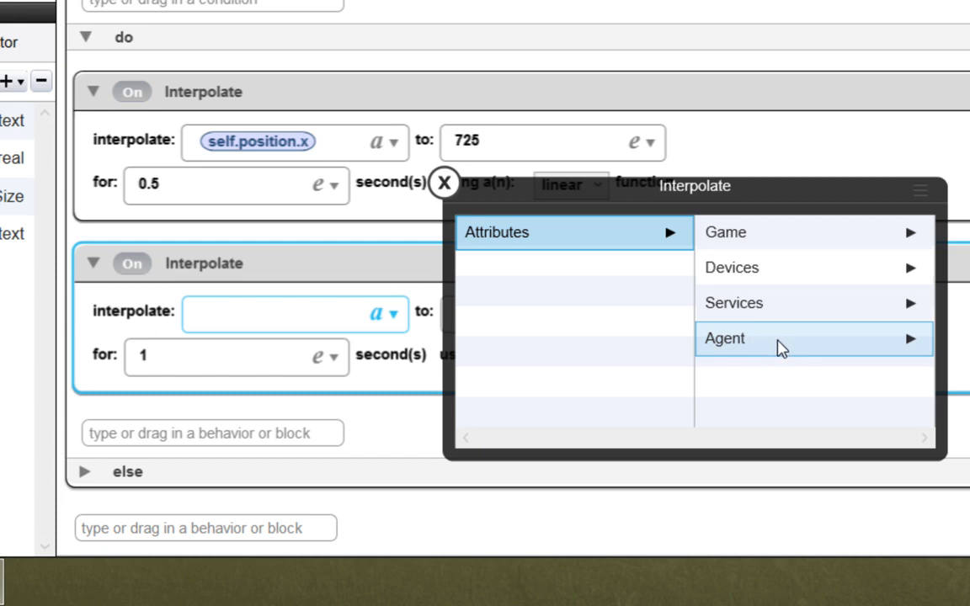
click(774, 347)
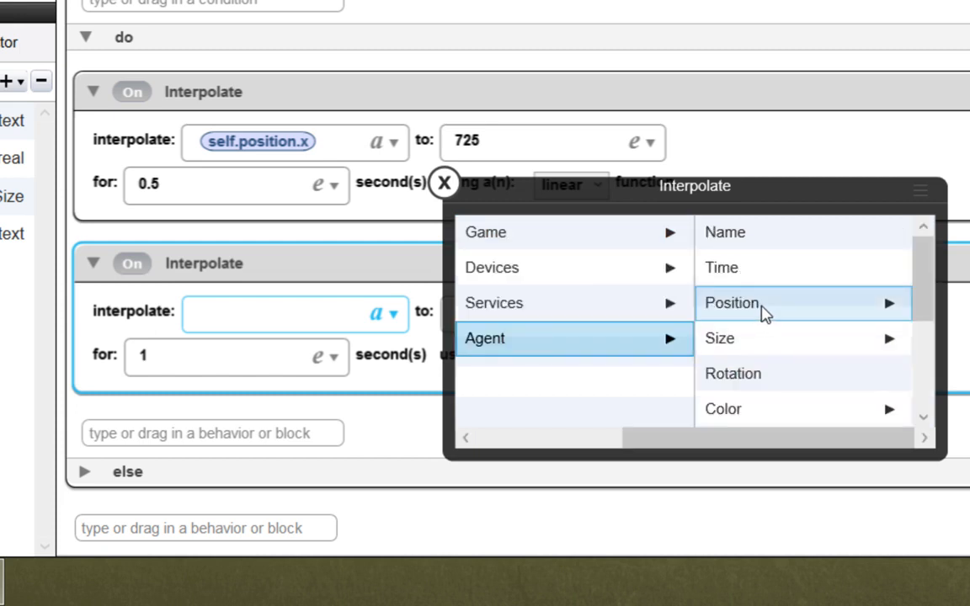
click(704, 314)
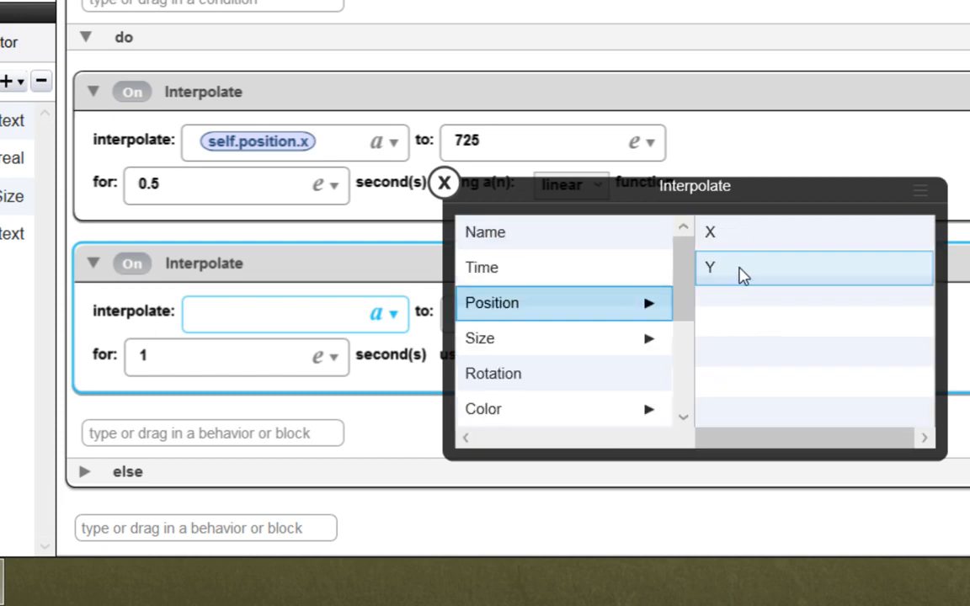
click(734, 276)
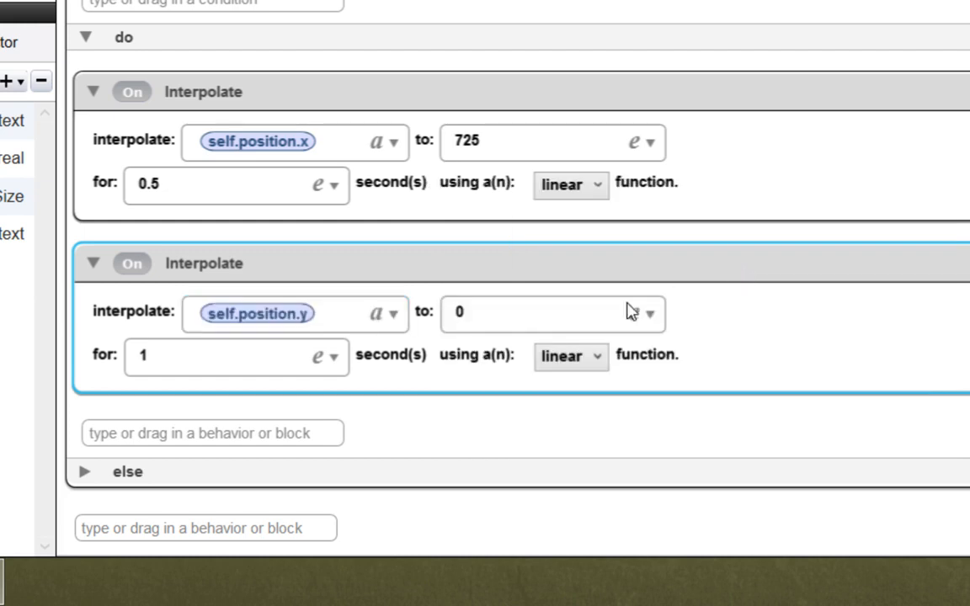
Set the Y position Interpolate to end at 300 with a duration of 0.5 seconds.
click(525, 318)
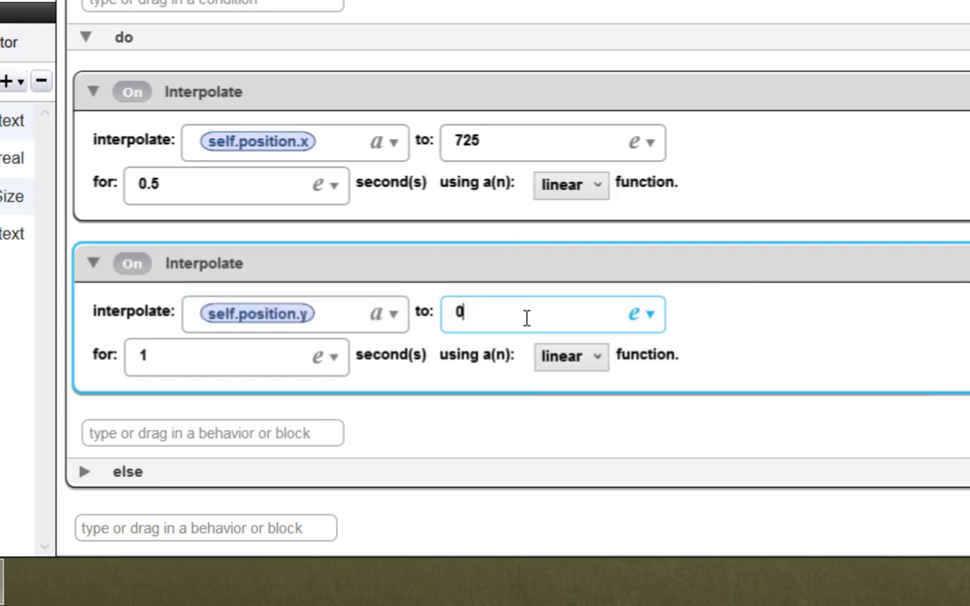
text(300)
click(141, 354)
double_click(139, 355)
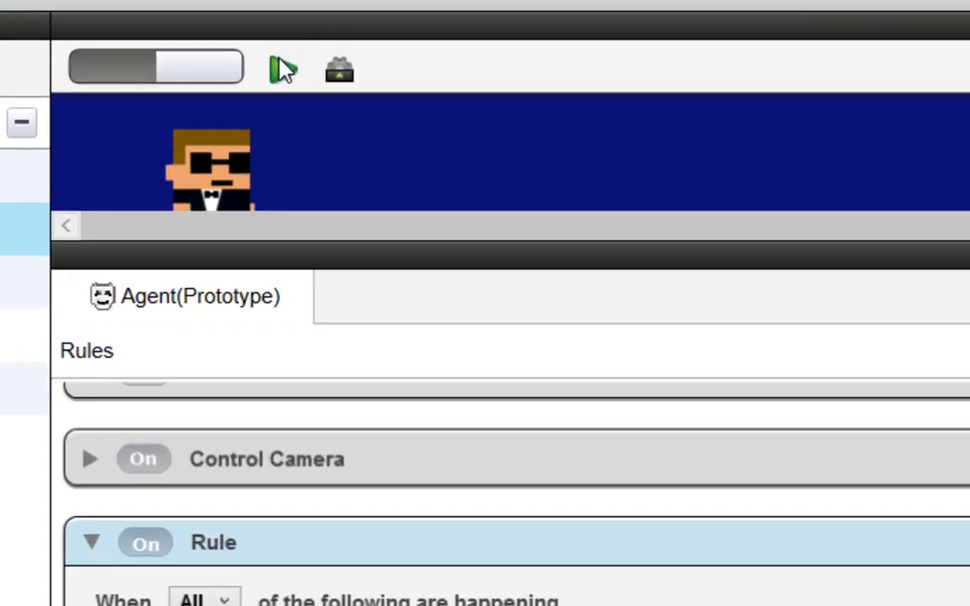
Preview the game, move the Agent into the portal to test the combined X and Y teleport, and return to the editor.
click(286, 48)
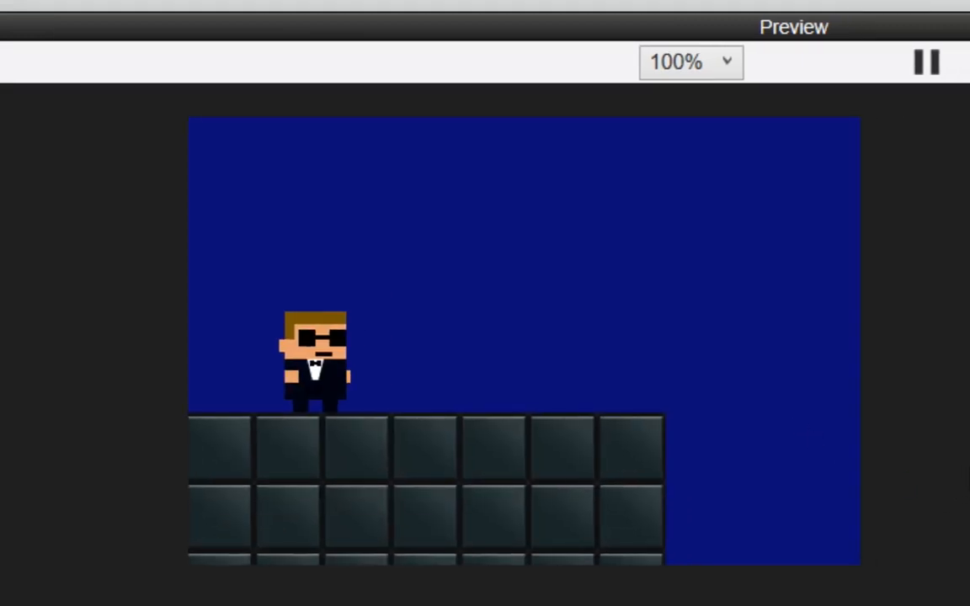
key(Right)
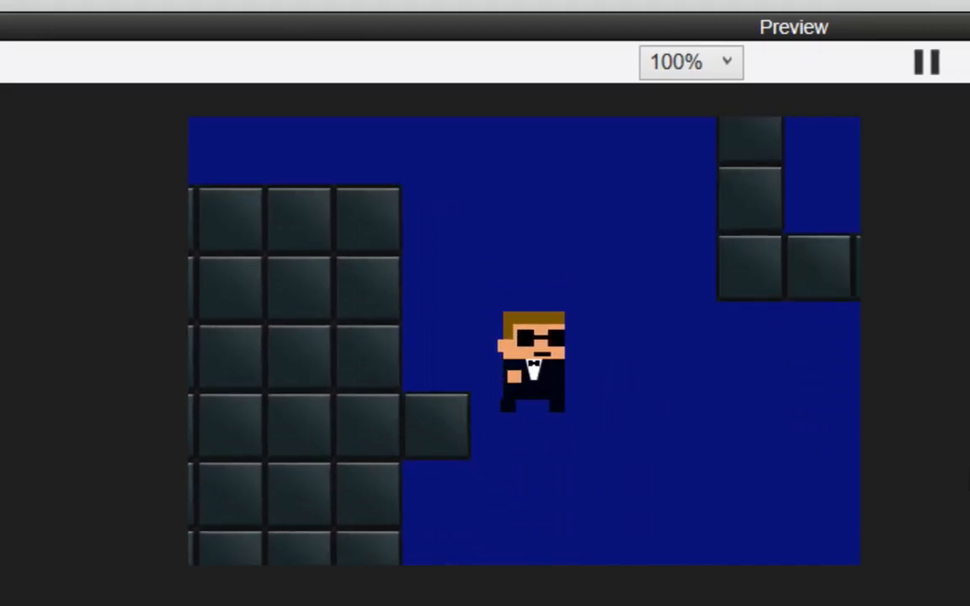
key(Right)
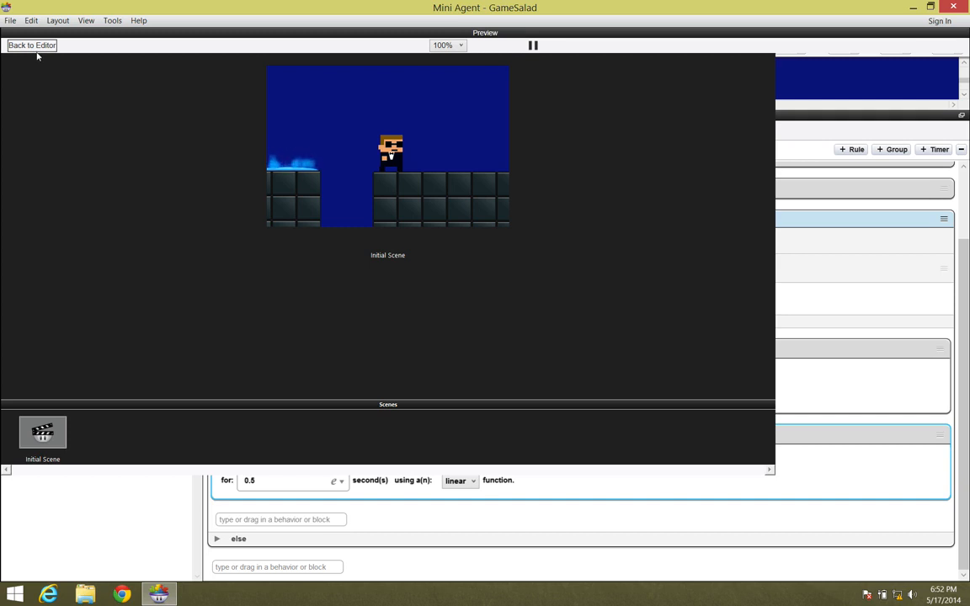
click(34, 44)
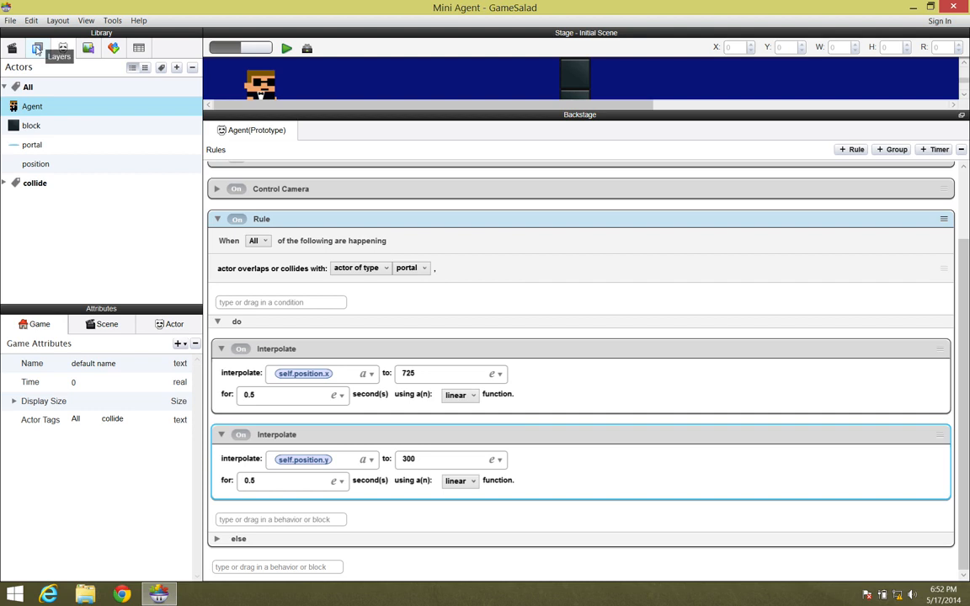
Show the full stage, duplicate the portal actor, and move the copy directly below the original in the actor list.
click(307, 48)
click(49, 147)
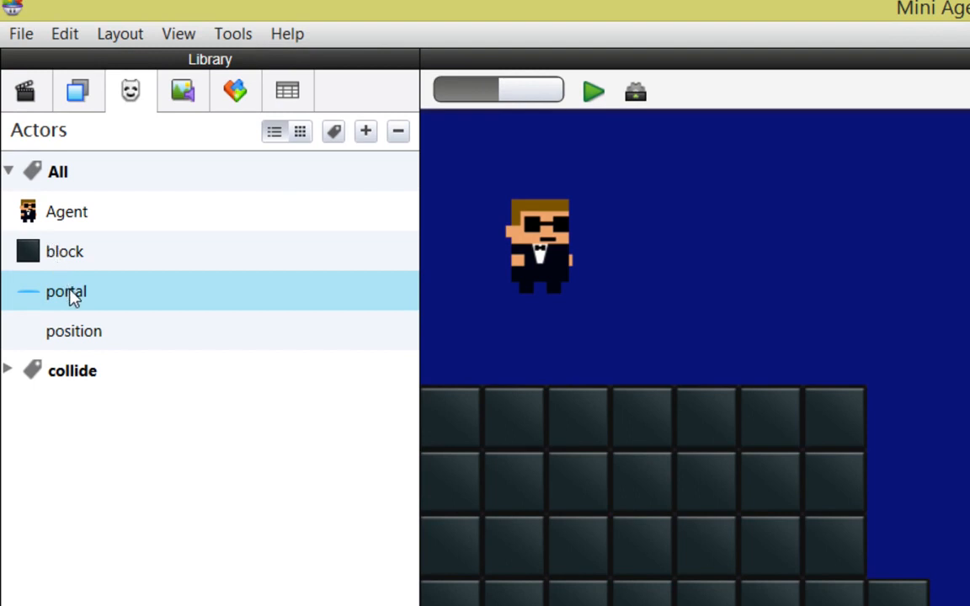
key(alt)
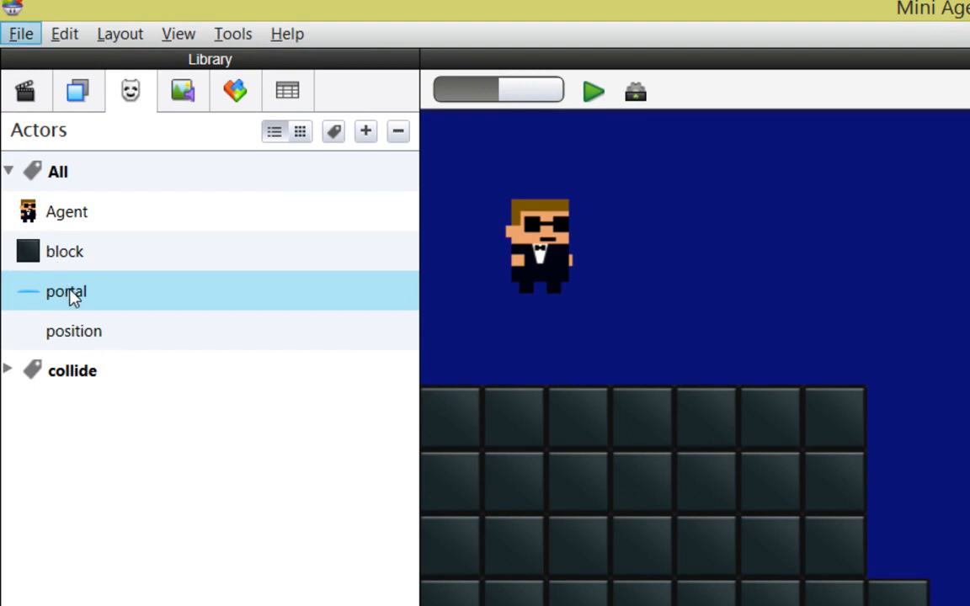
ctrl+drag(71, 296, 116, 322)
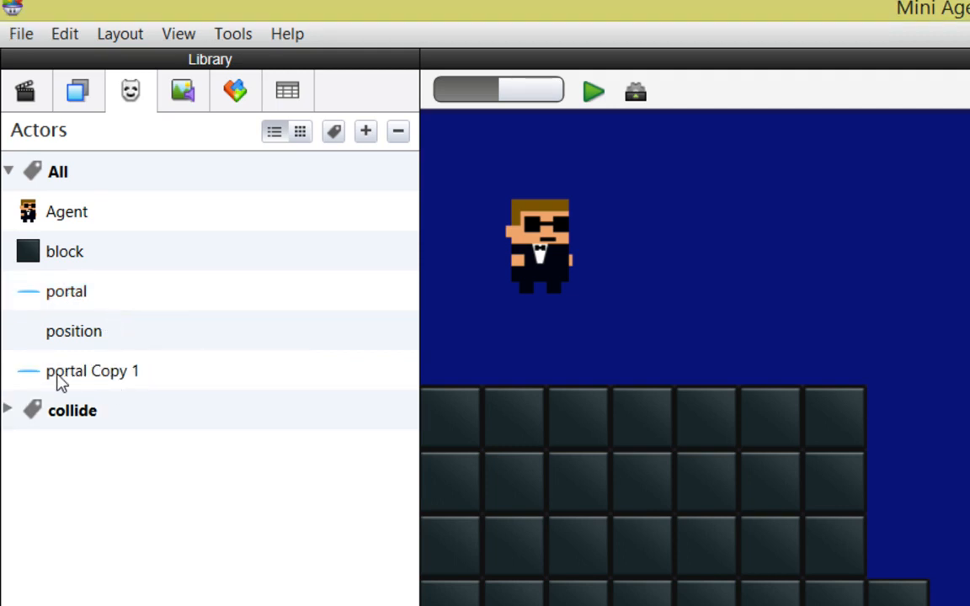
drag(134, 366, 149, 330)
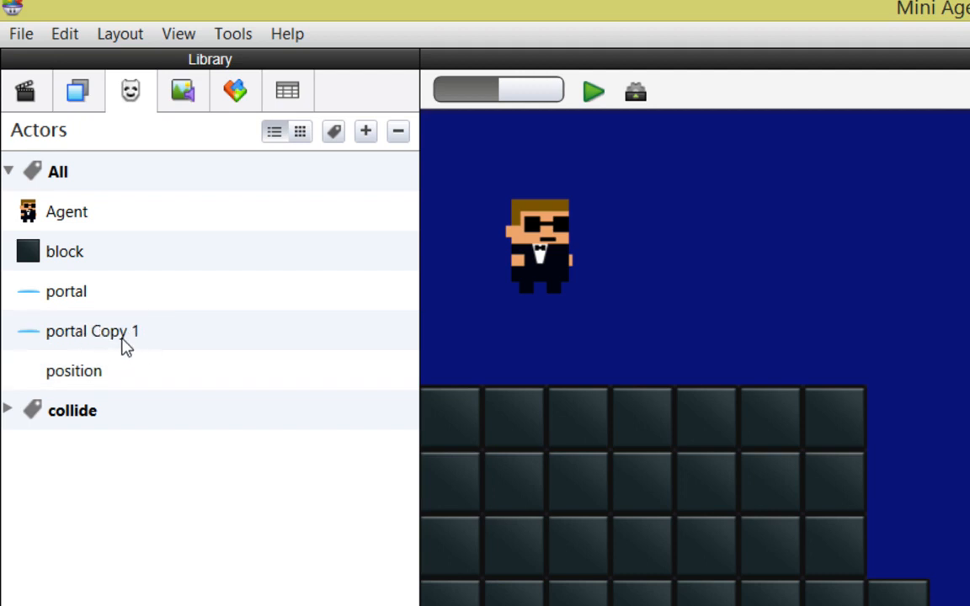
Rename the copied portal actor as portal 2.
double_click(122, 336)
key(Right)
key(BackSpace)
key(BackSpace)
key(BackSpace)
key(BackSpace)
key(BackSpace)
key(BackSpace)
text(2)
key(Return)
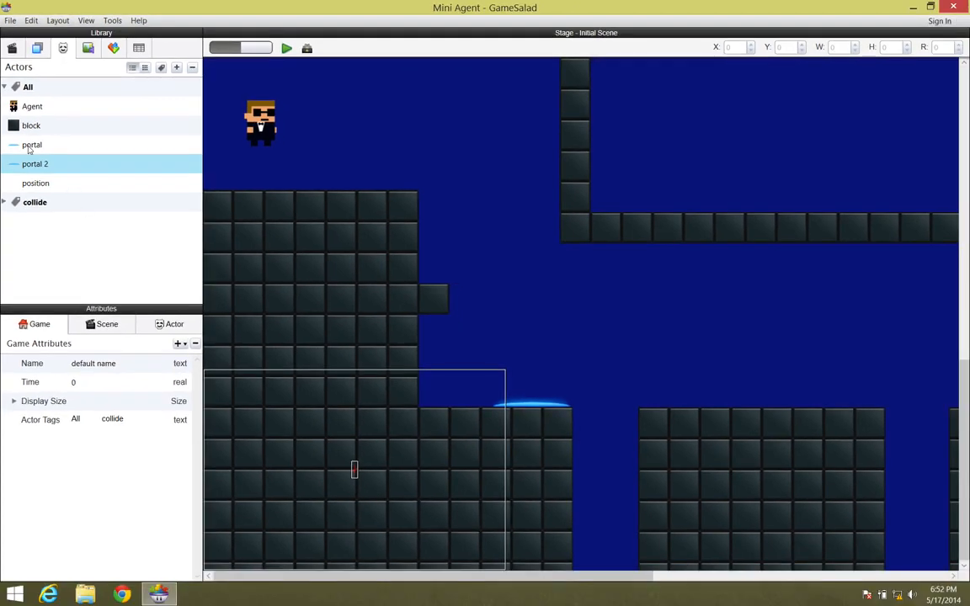
Place portal 2 on top of the platform across the first gap, at the platform's far end beside the next gap.
drag(30, 149, 811, 341)
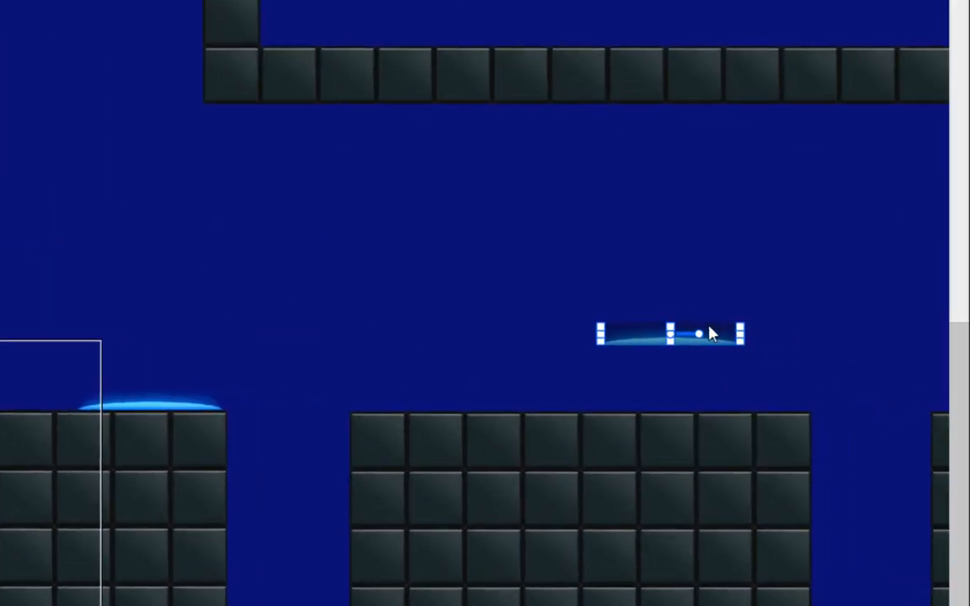
drag(639, 338, 705, 405)
click(773, 349)
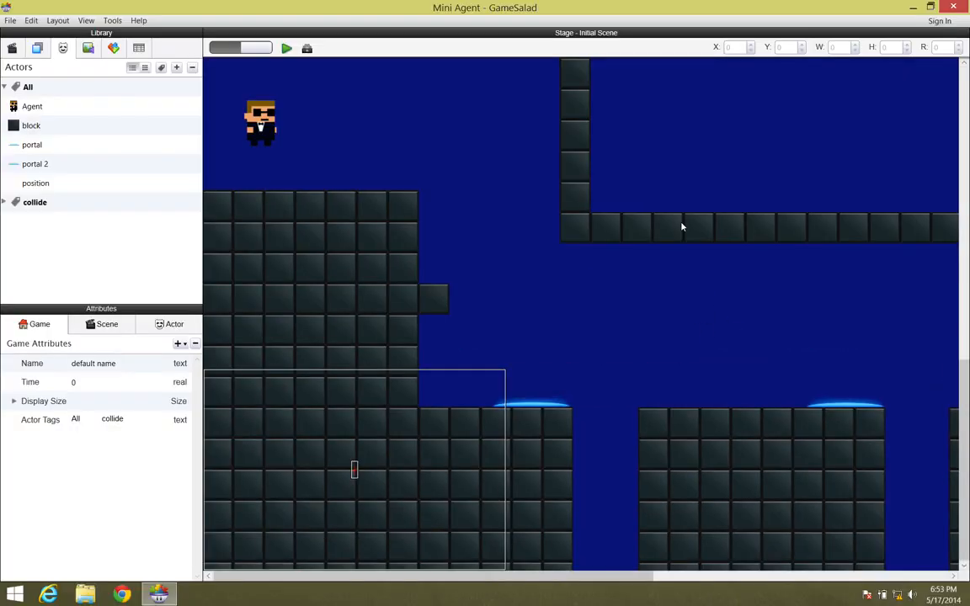
Preview the game, teleport the Agent across the first gap, walk it onto the second portal, and return to the editor.
click(287, 48)
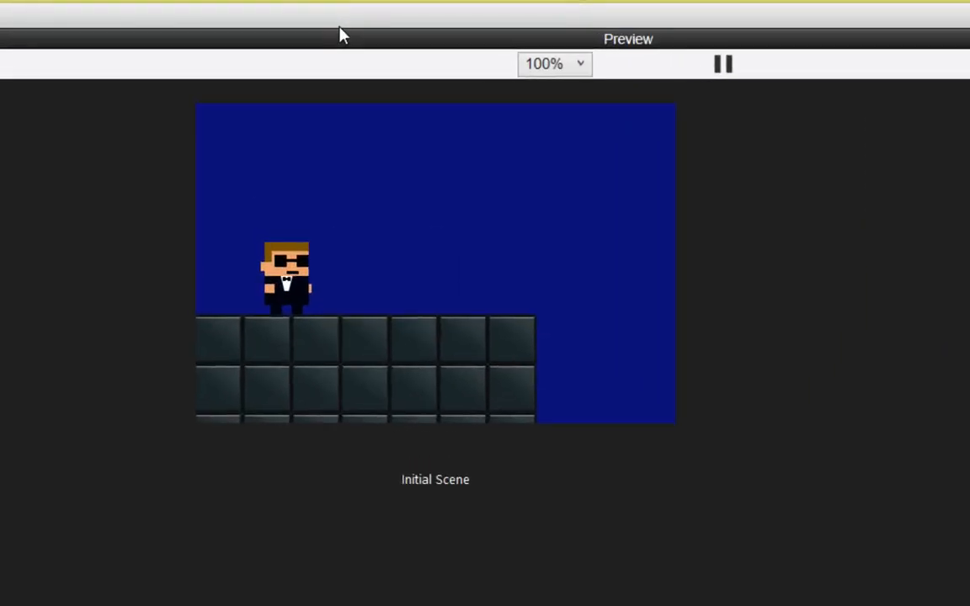
key(Right)
key(Right)
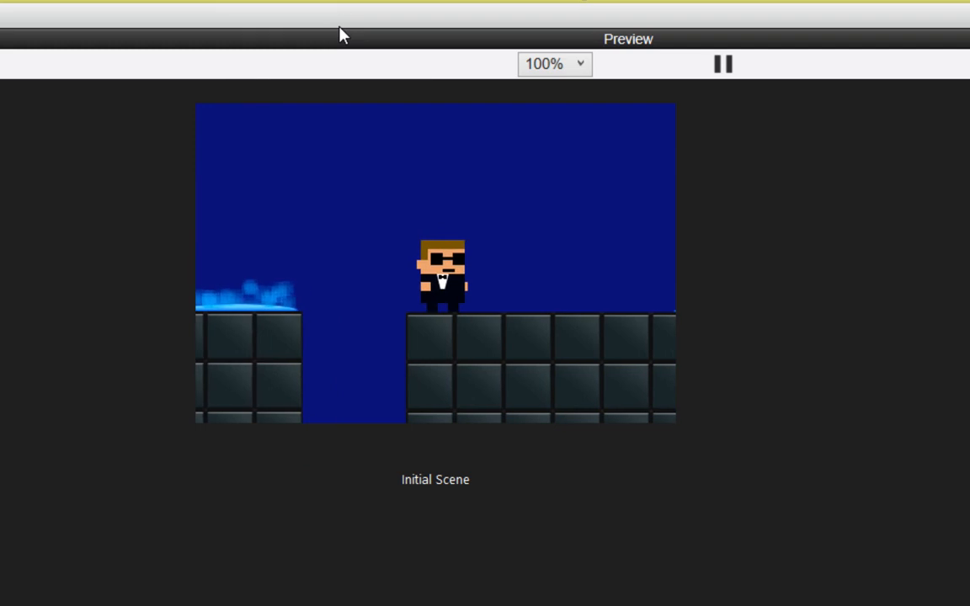
key(Right)
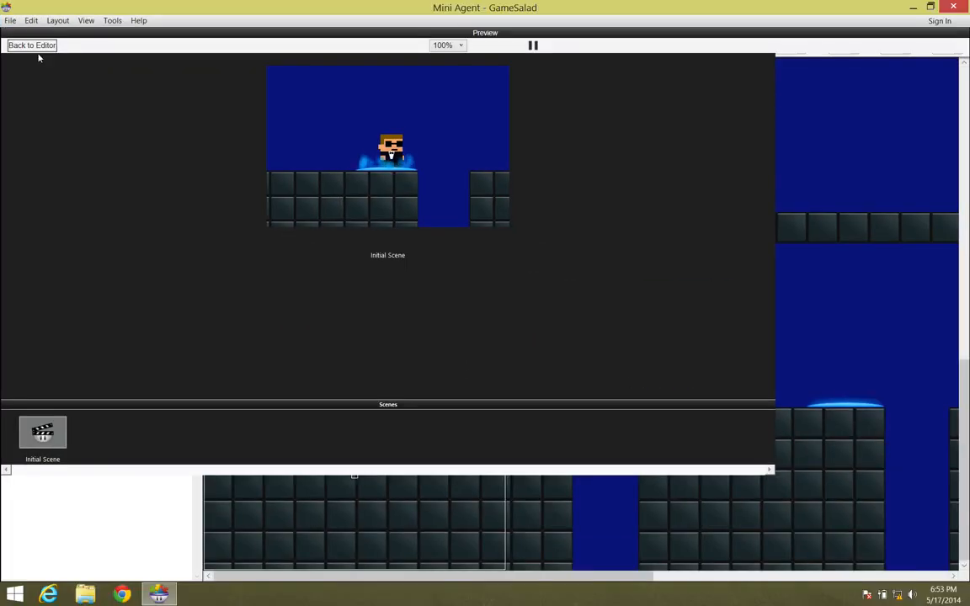
click(32, 43)
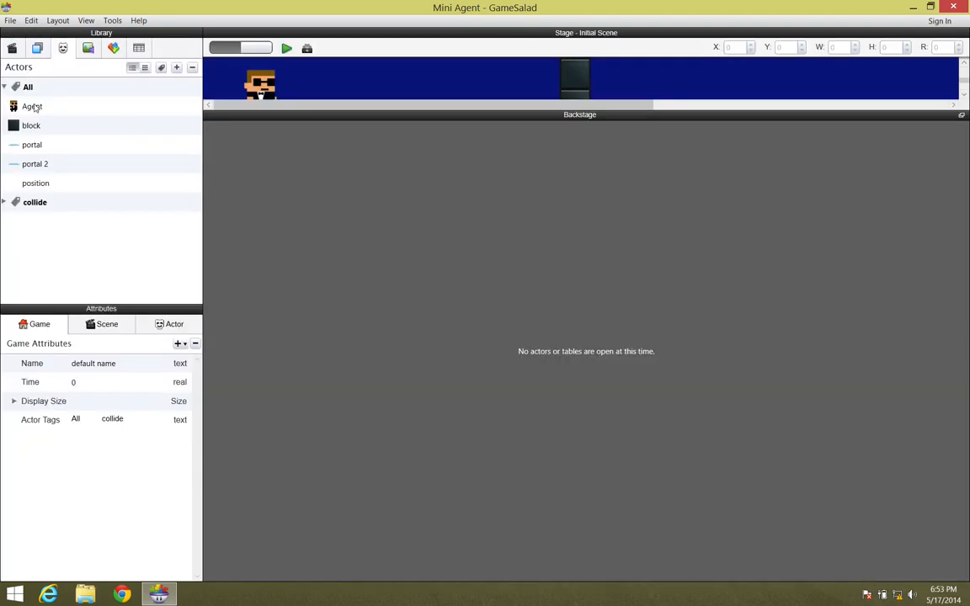
Open the Agent's rules in an enlarged backstage view and collapse the first portal's teleport rule.
double_click(33, 107)
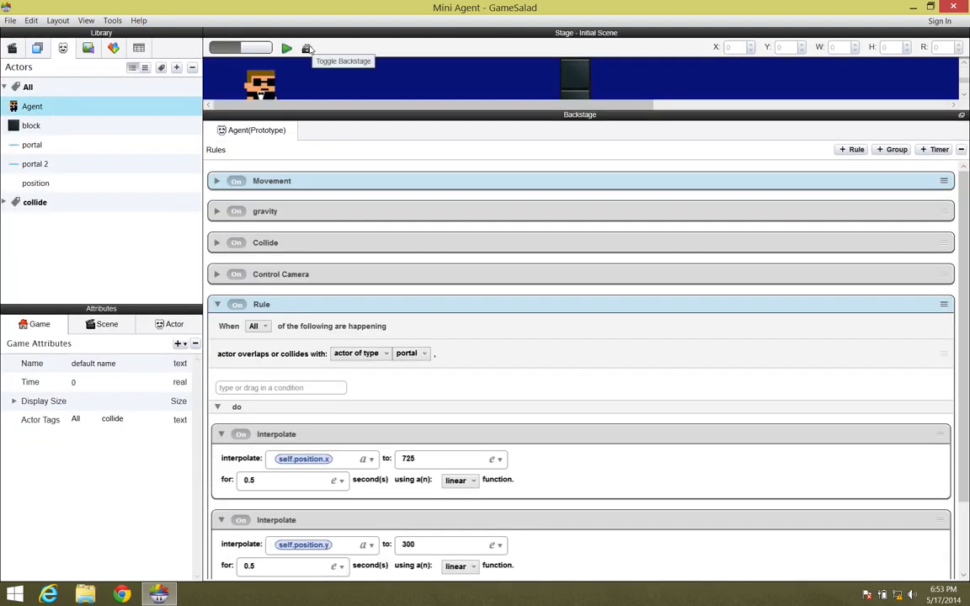
click(308, 48)
click(308, 49)
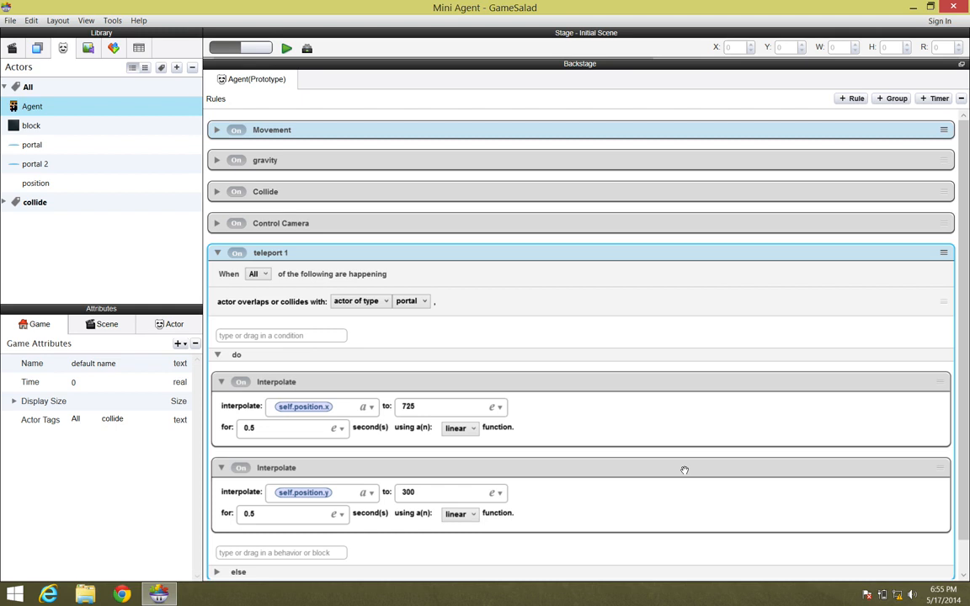
click(217, 253)
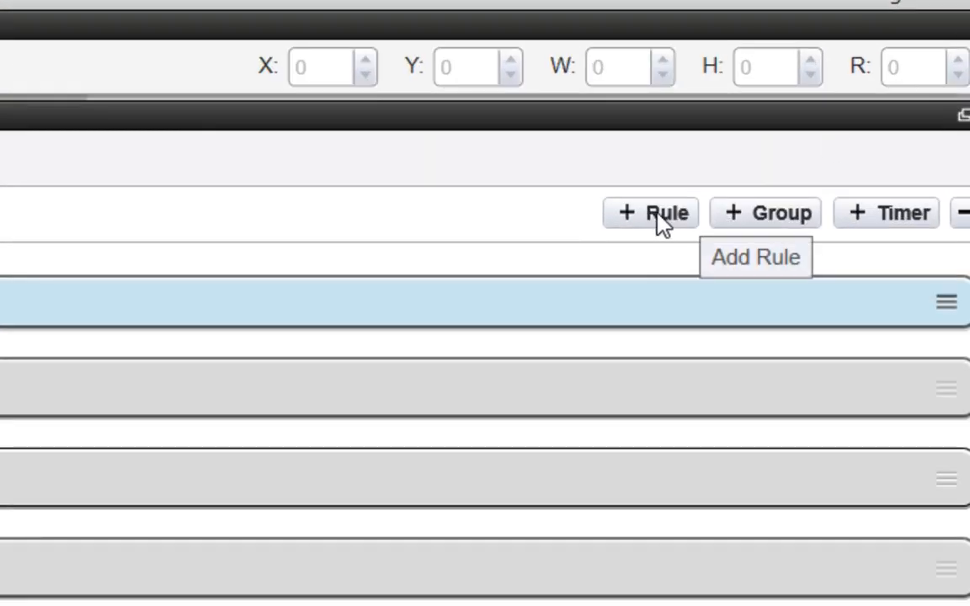
Add a new rule to the Agent with a Collision condition for overlapping or colliding with actor of type portal 2.
click(661, 215)
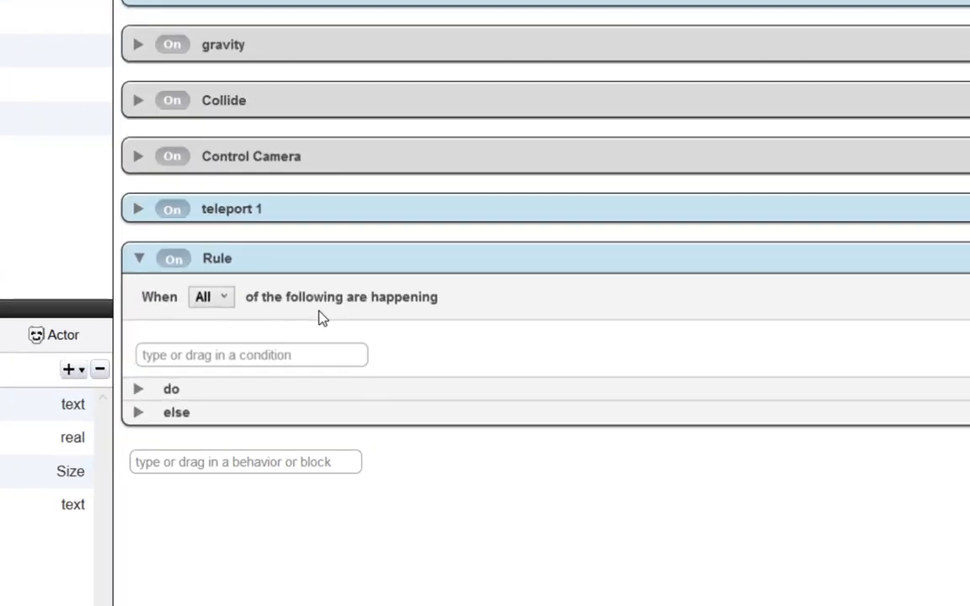
click(268, 356)
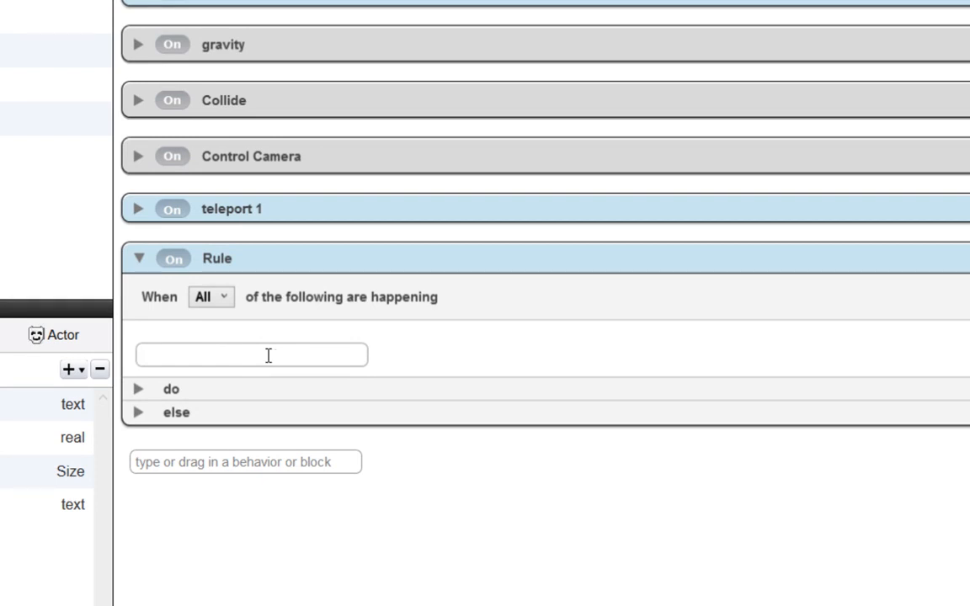
text(collision)
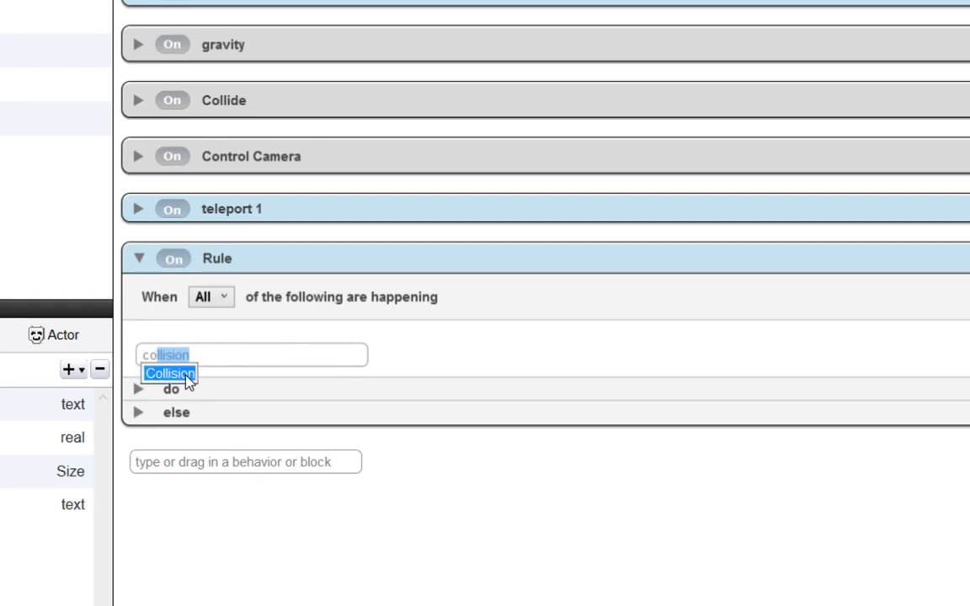
click(187, 378)
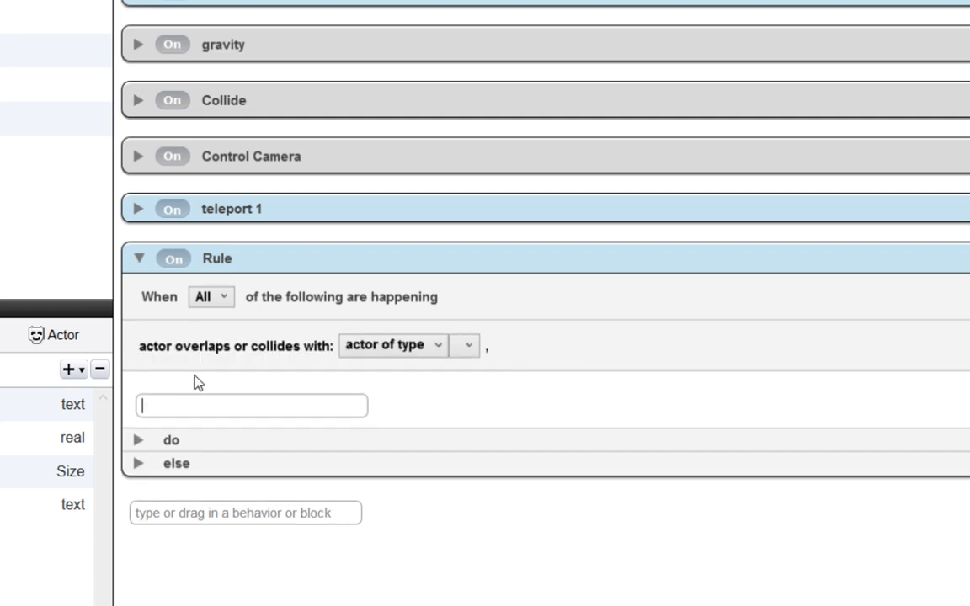
click(469, 348)
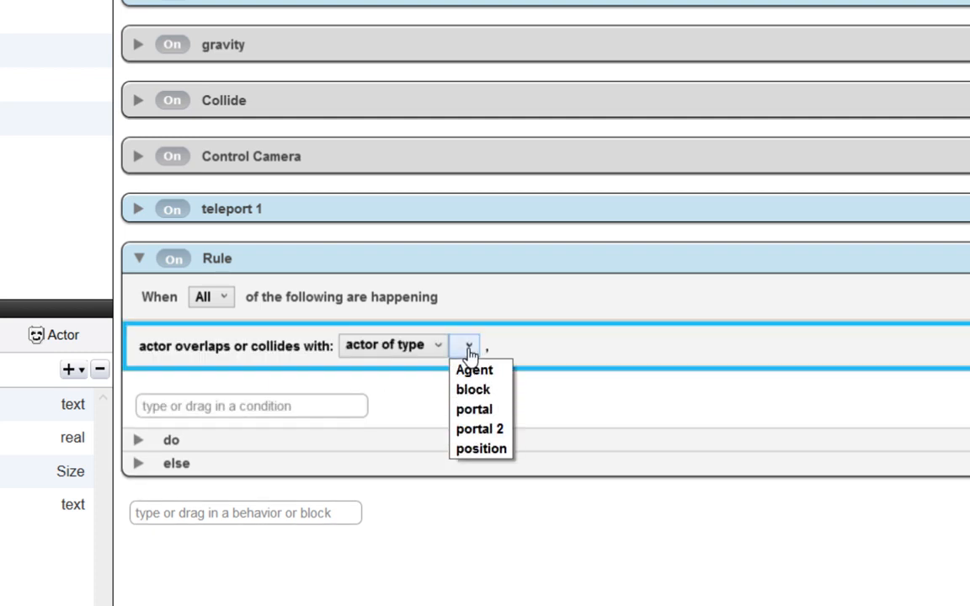
click(493, 429)
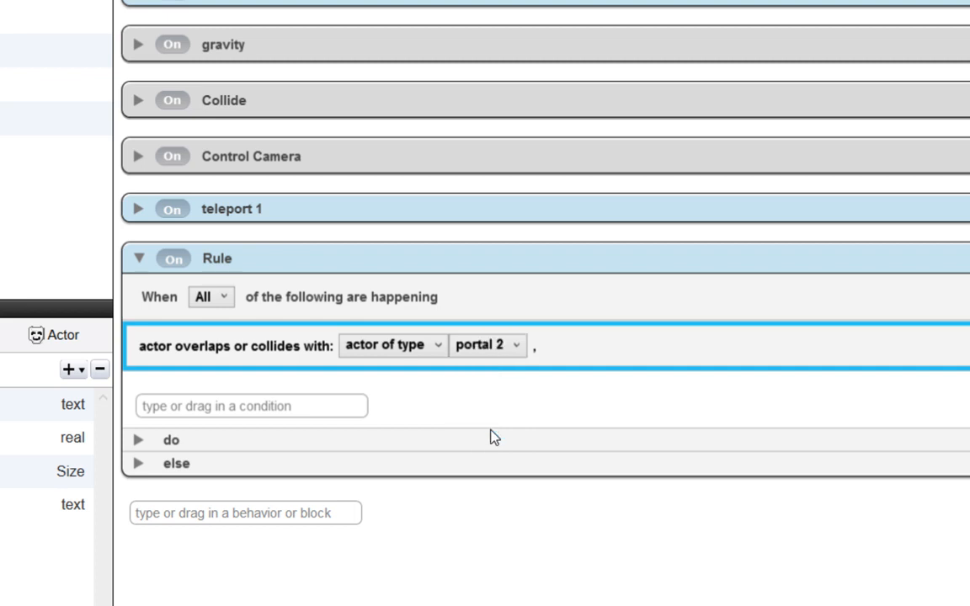
Add an Interpolate behavior to the do section of the Agent's portal 2 collision rule.
click(139, 441)
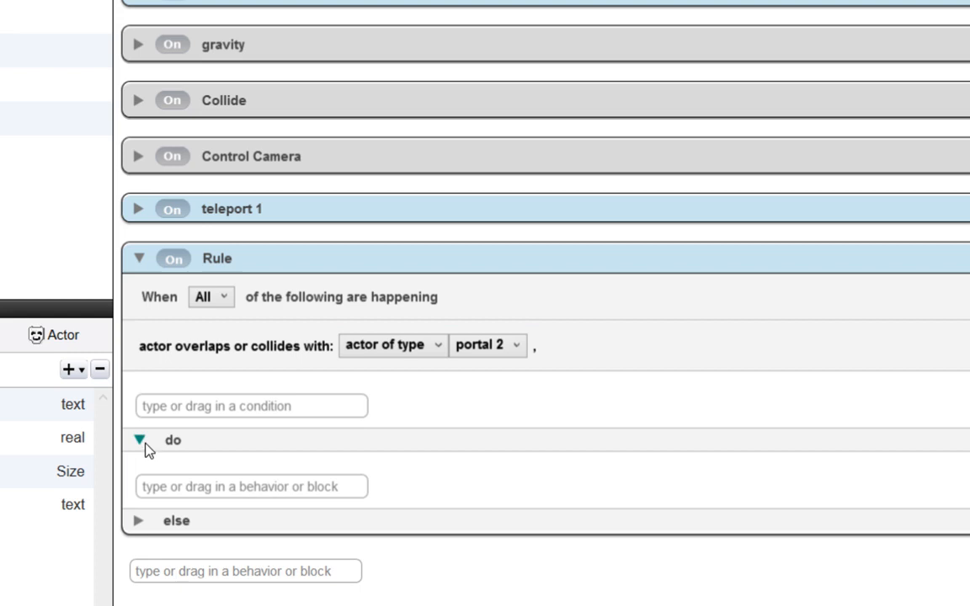
click(204, 487)
scroll(214, 438, down, 2)
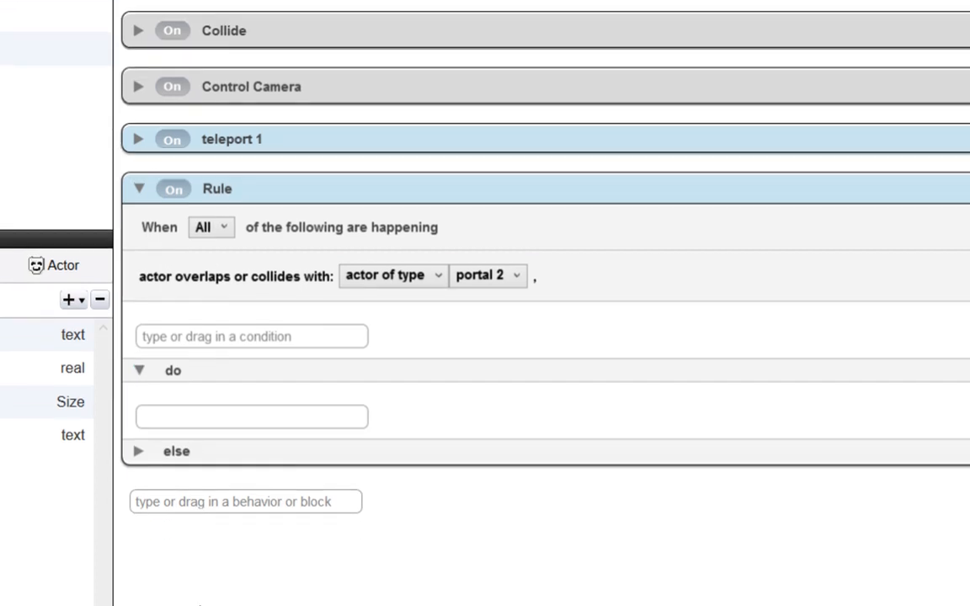
text(in App Purchase Item)
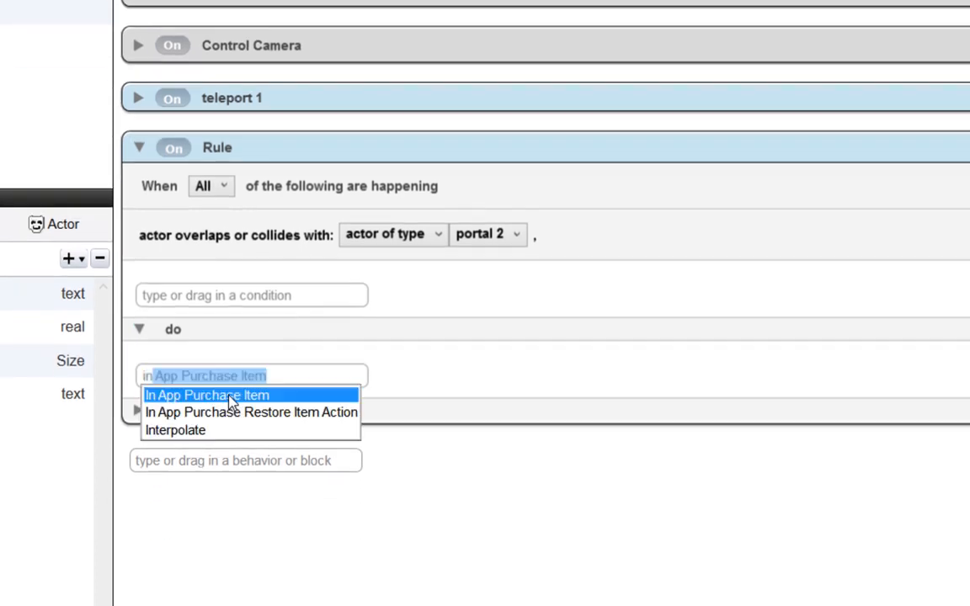
click(193, 433)
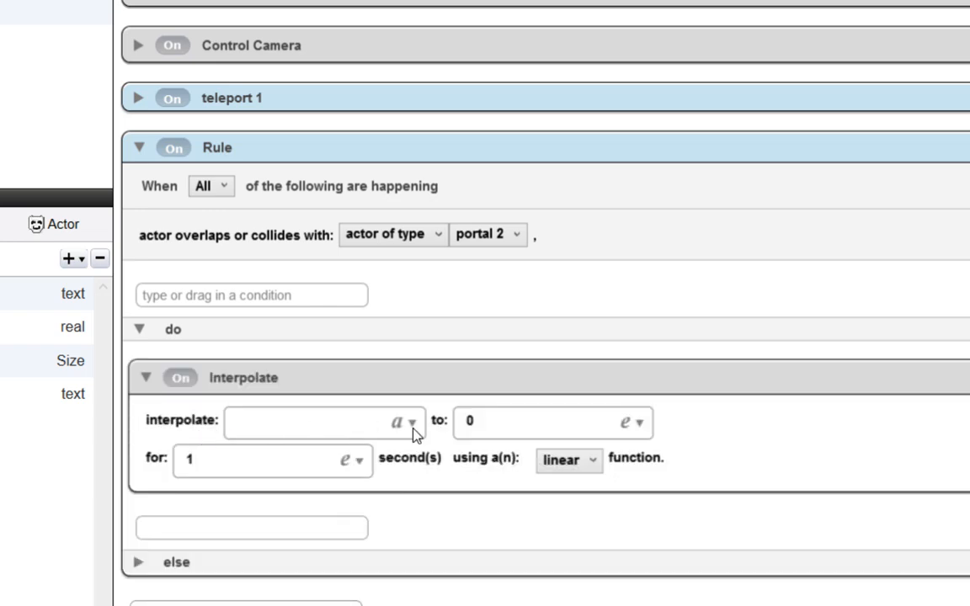
Set the Interpolate behavior to act on the Agent's X position for 0.5 seconds.
click(413, 425)
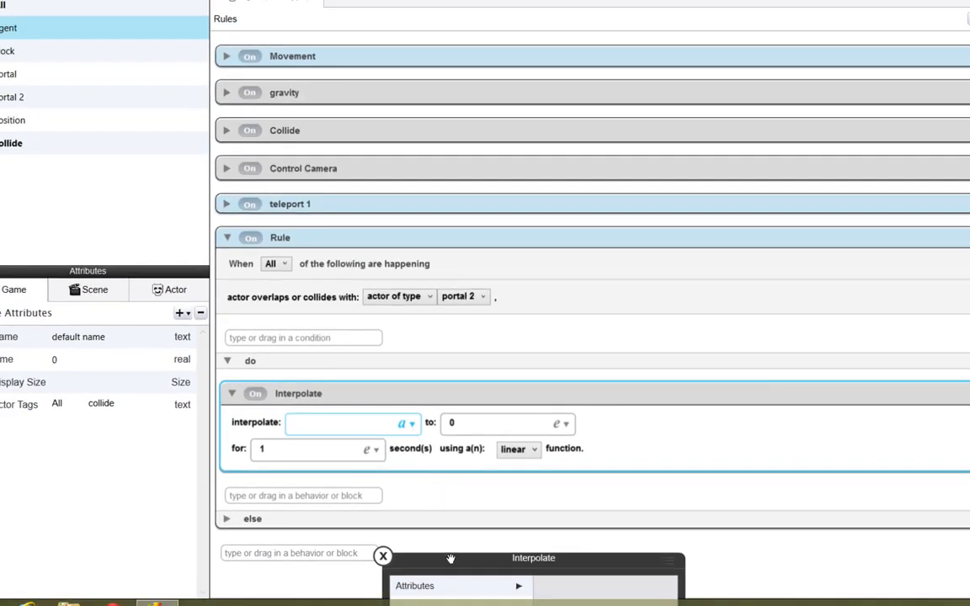
drag(447, 561, 501, 272)
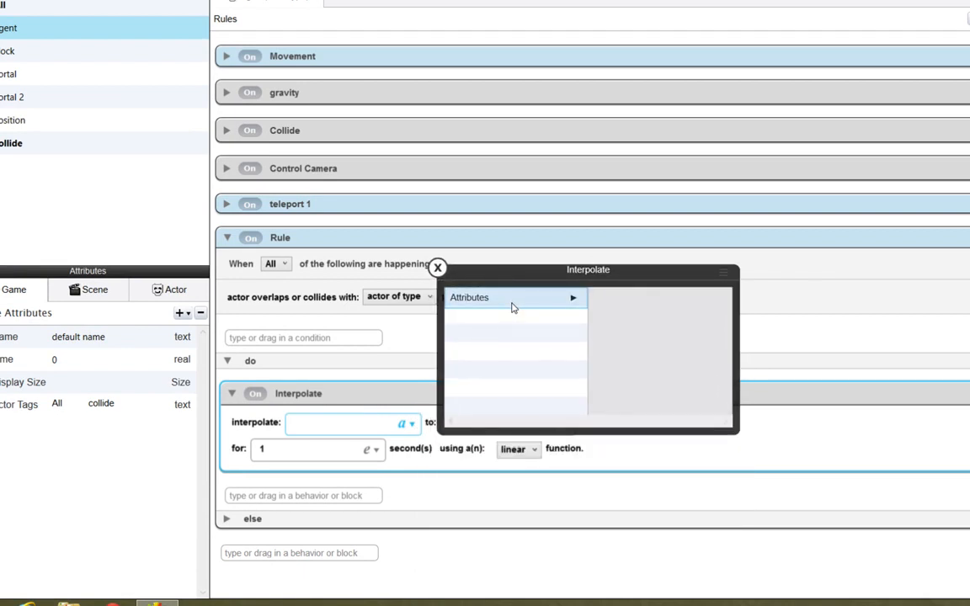
click(516, 300)
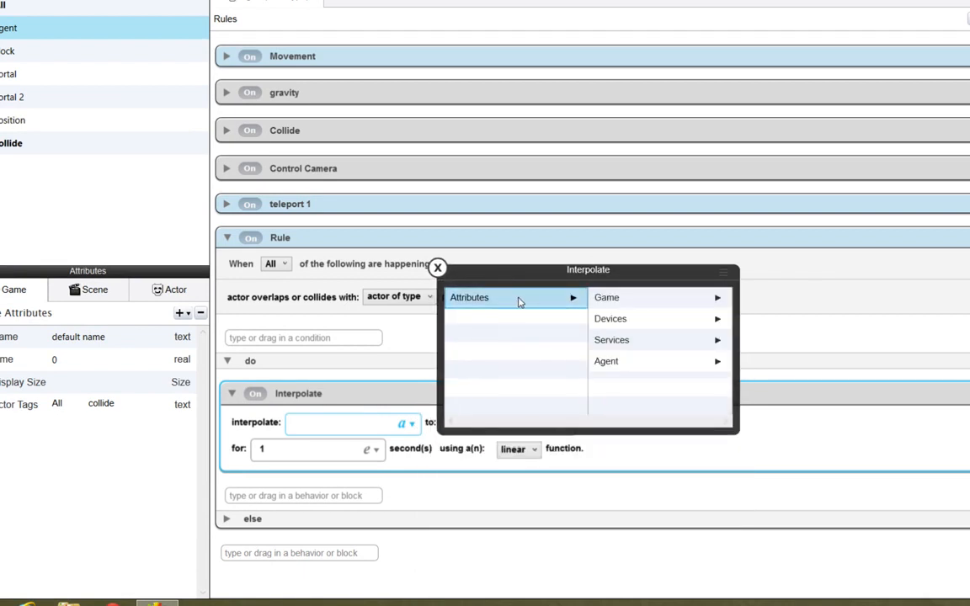
click(649, 365)
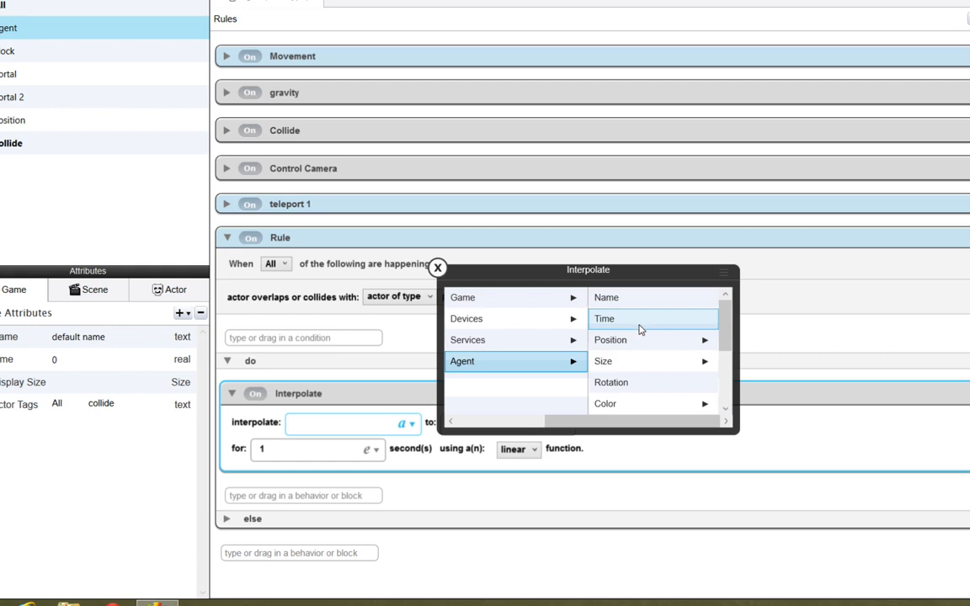
click(639, 341)
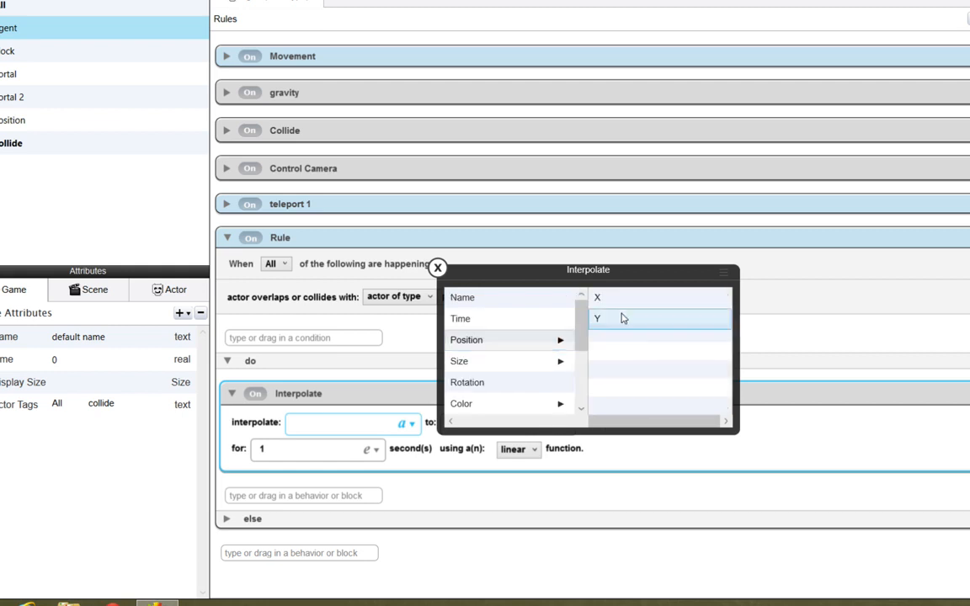
click(619, 305)
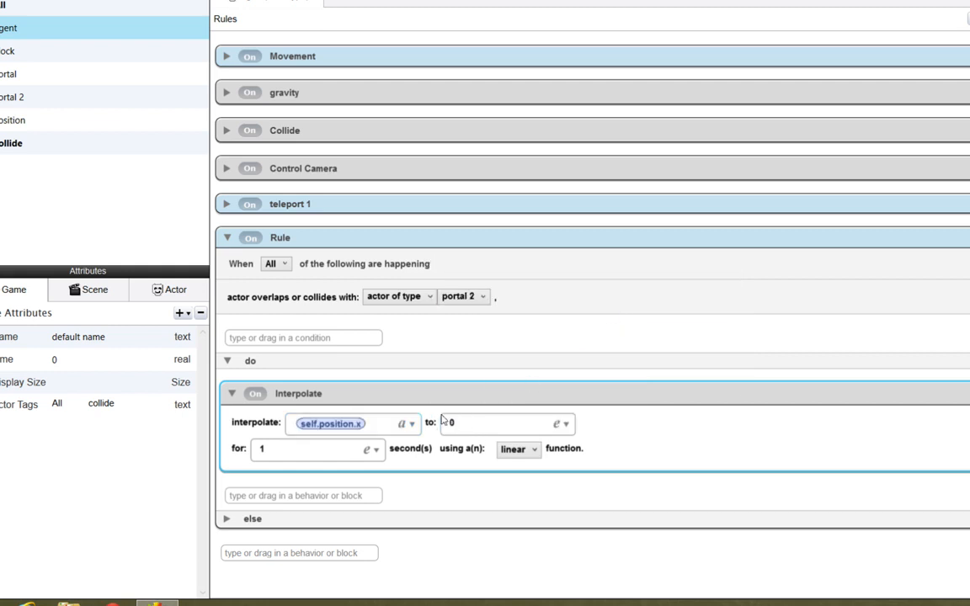
click(339, 448)
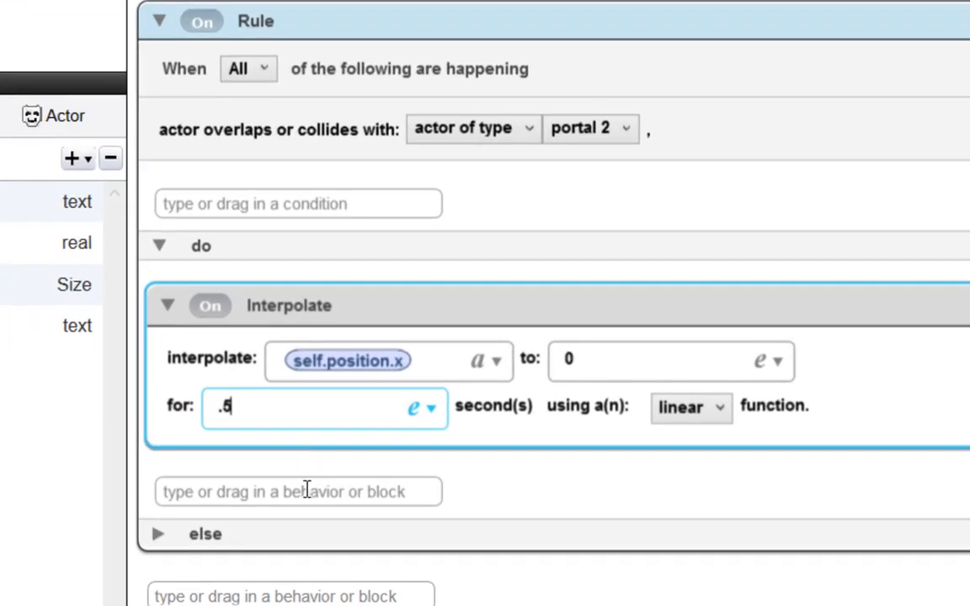
Add a second Interpolate behavior beneath the X position one in the portal 2 rule.
click(307, 491)
text(in App Purchase Item)
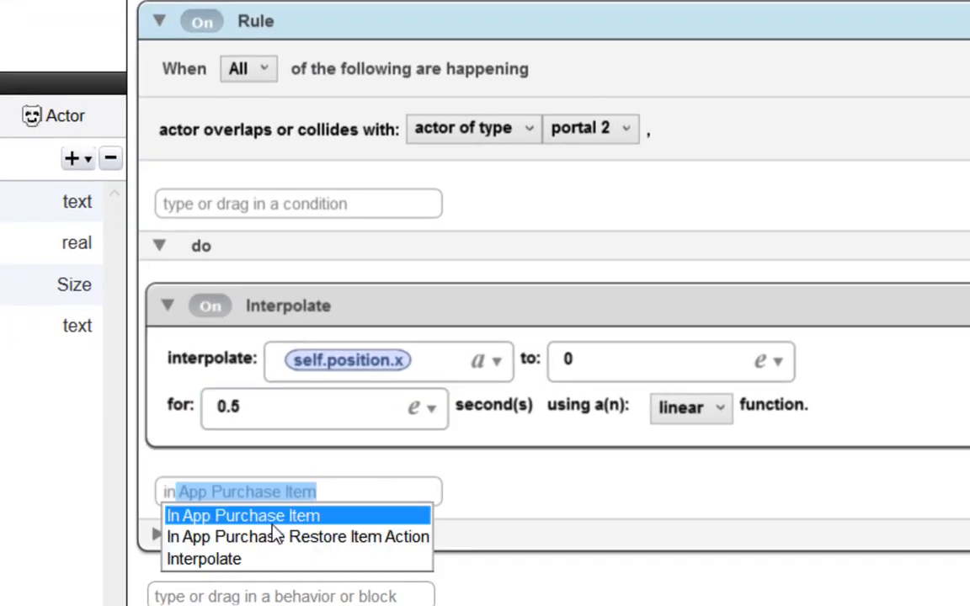
click(226, 558)
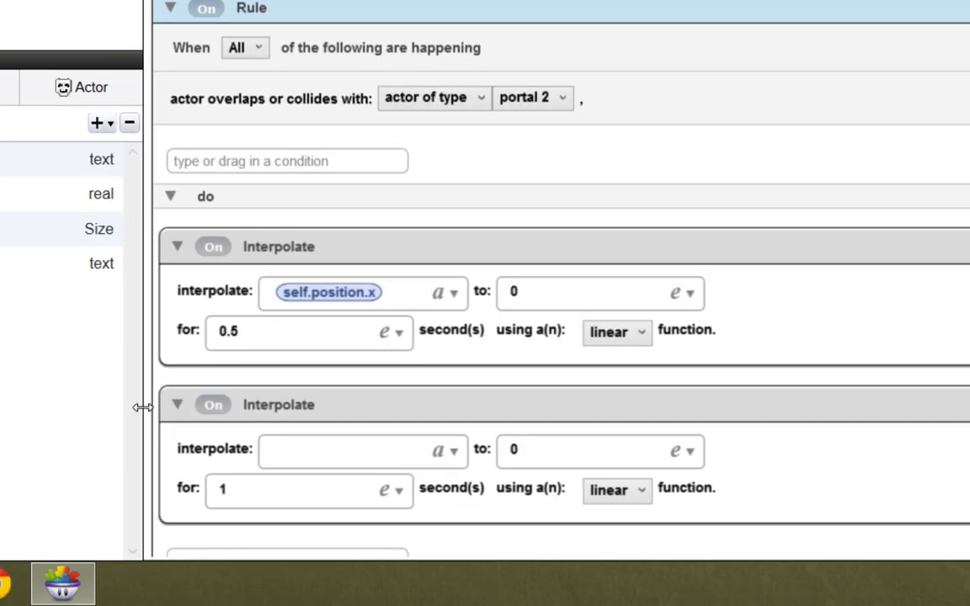
Set the second Interpolate behavior to act on the Agent's Y position for 0.5 seconds.
scroll(166, 416, down, 2)
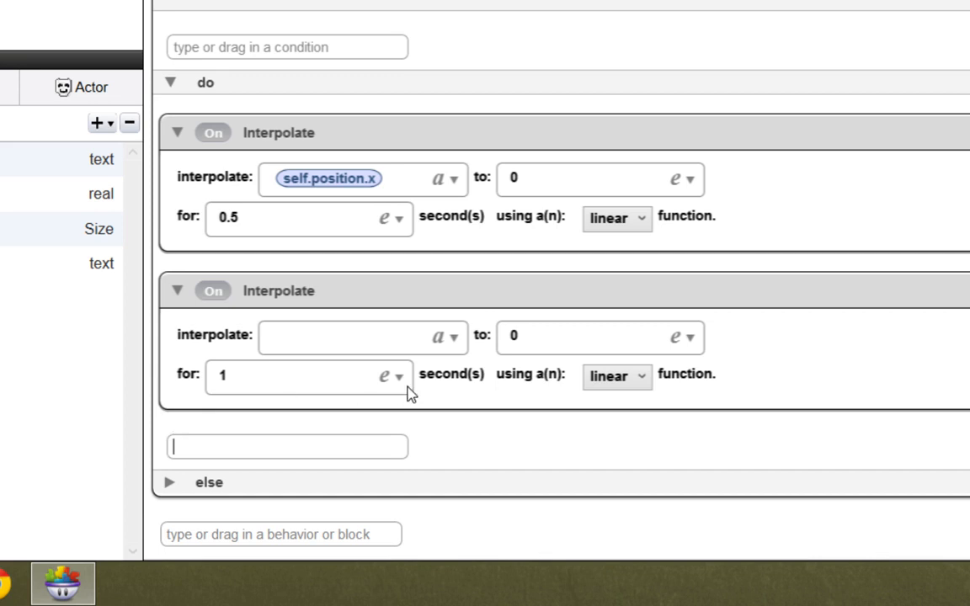
click(454, 340)
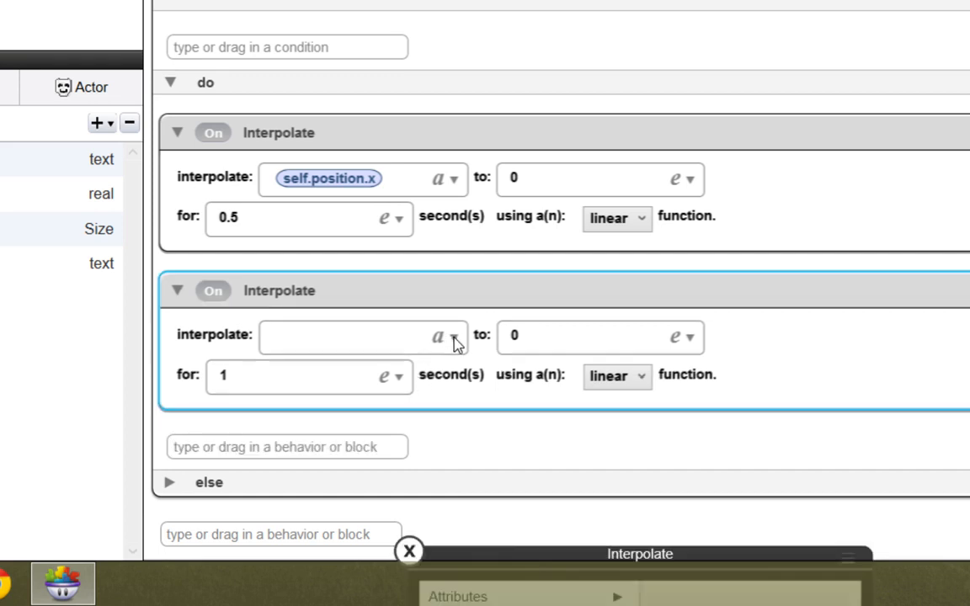
drag(493, 550, 440, 211)
click(452, 261)
click(649, 274)
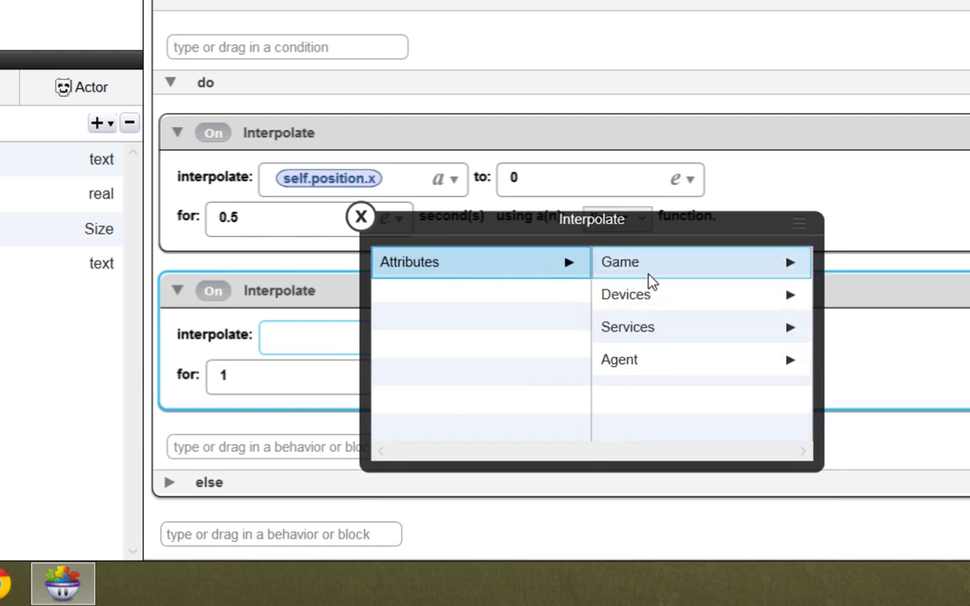
click(669, 364)
click(657, 329)
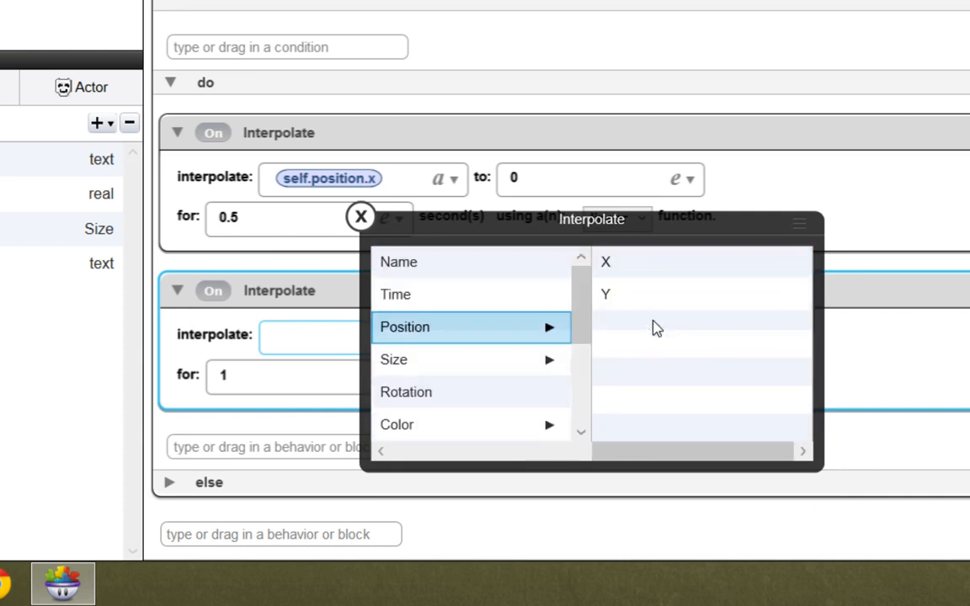
click(630, 300)
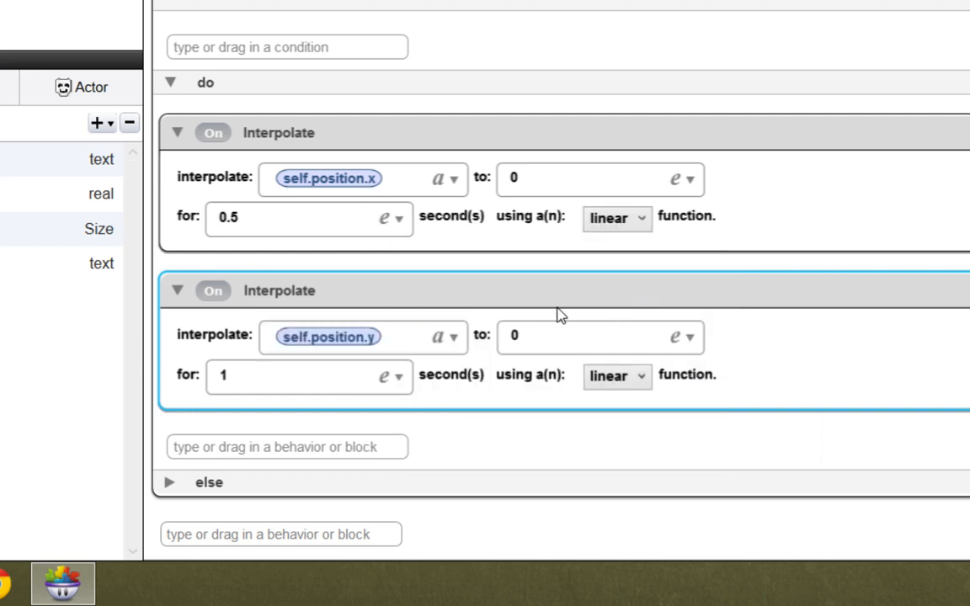
click(209, 379)
text(.5)
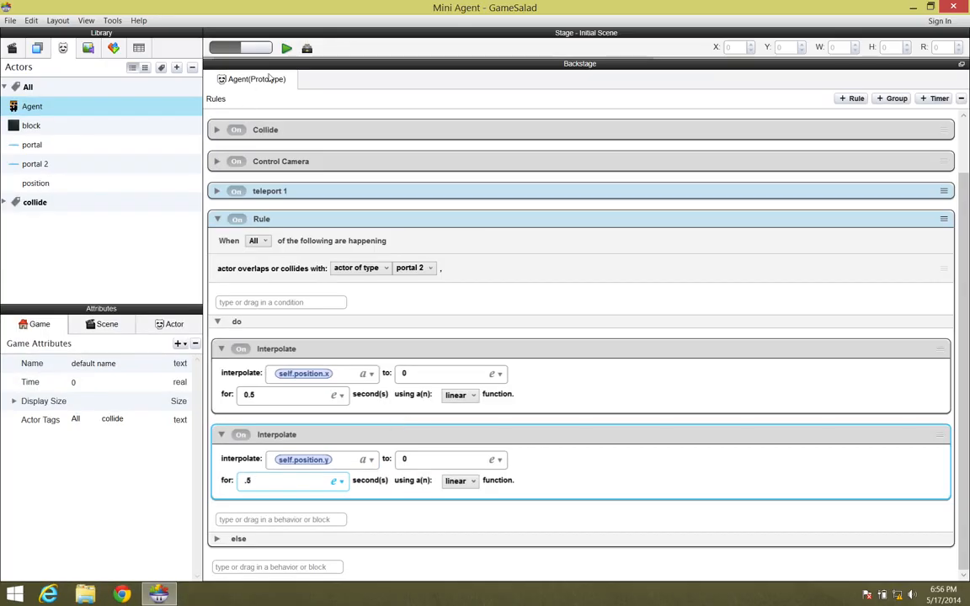
Place a position actor of about 68 by 72 above the platform across the second gap, at about X 1232, Y 342.
click(307, 49)
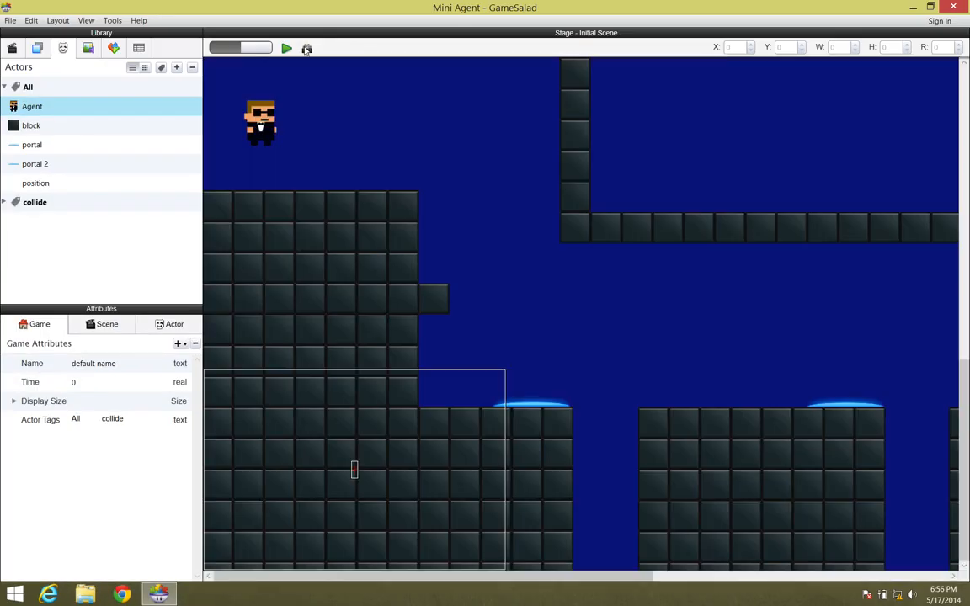
click(34, 185)
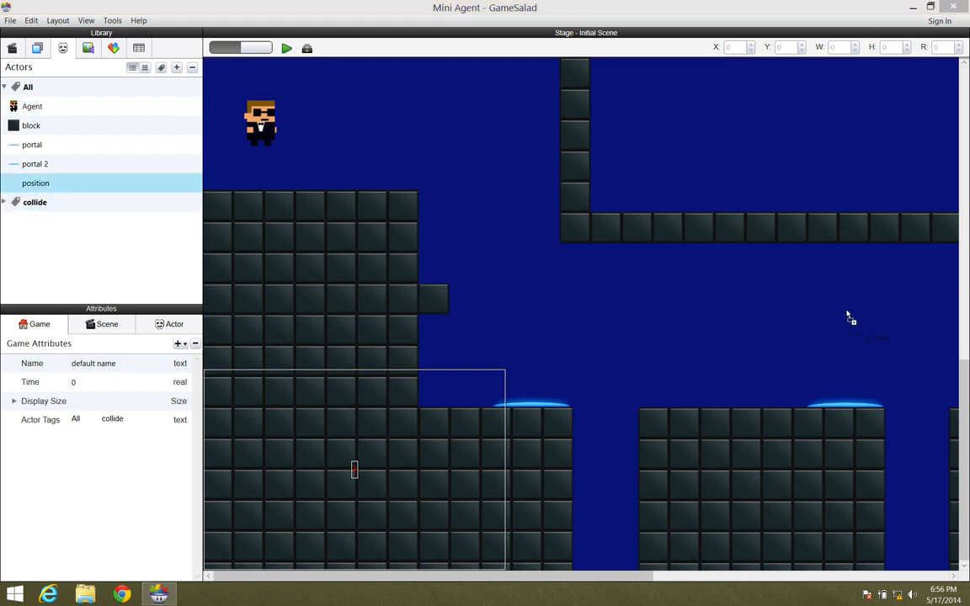
drag(884, 323, 881, 342)
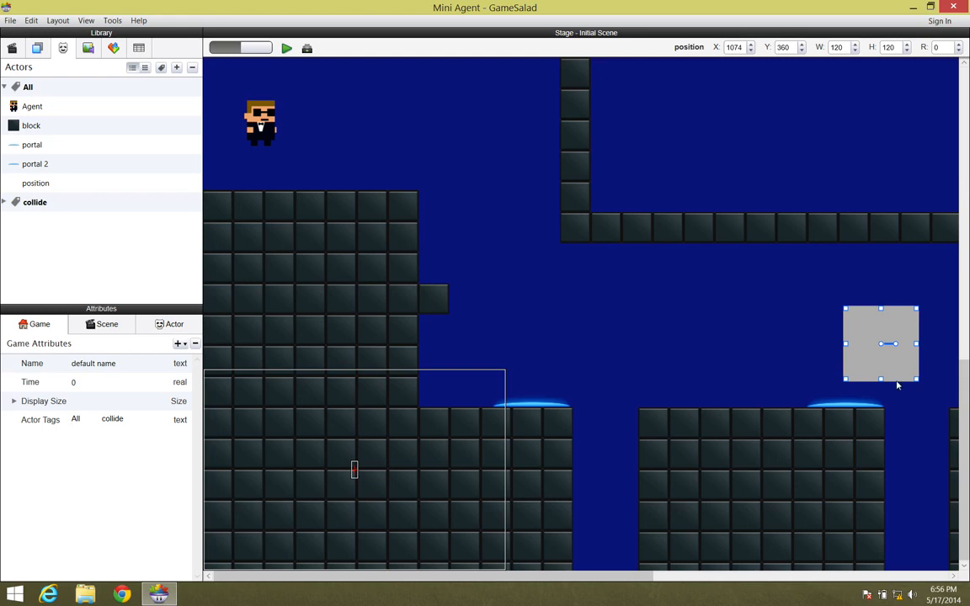
drag(574, 578, 869, 564)
drag(376, 360, 484, 361)
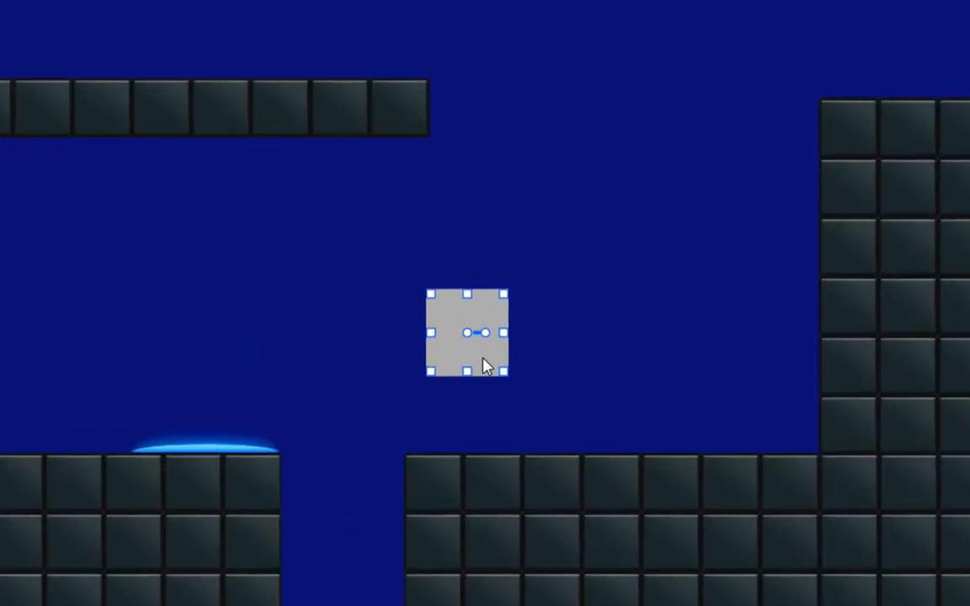
drag(453, 349, 452, 367)
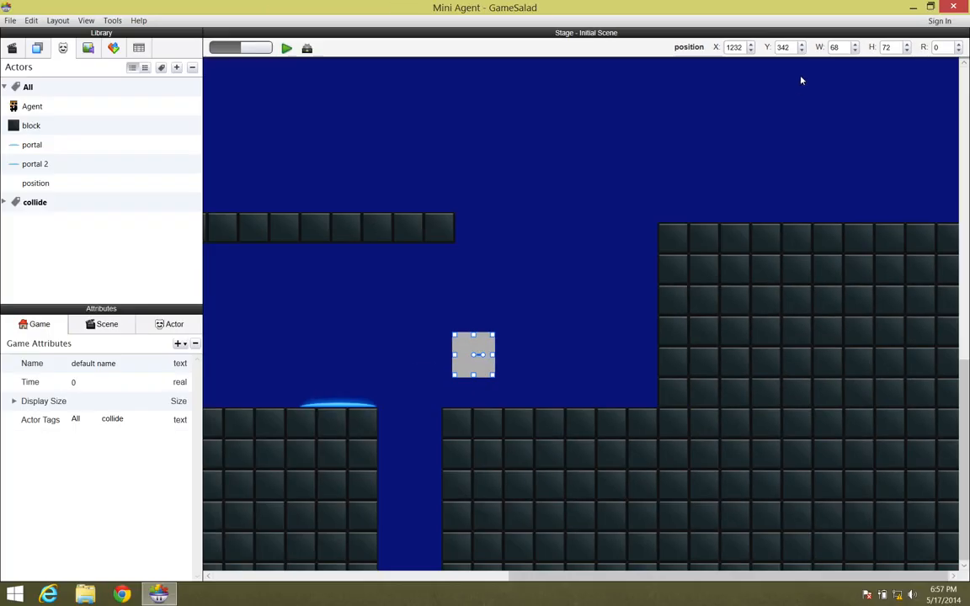
Reopen the Agent's rules and rename the portal 2 collision rule as Teleport 2.
click(48, 107)
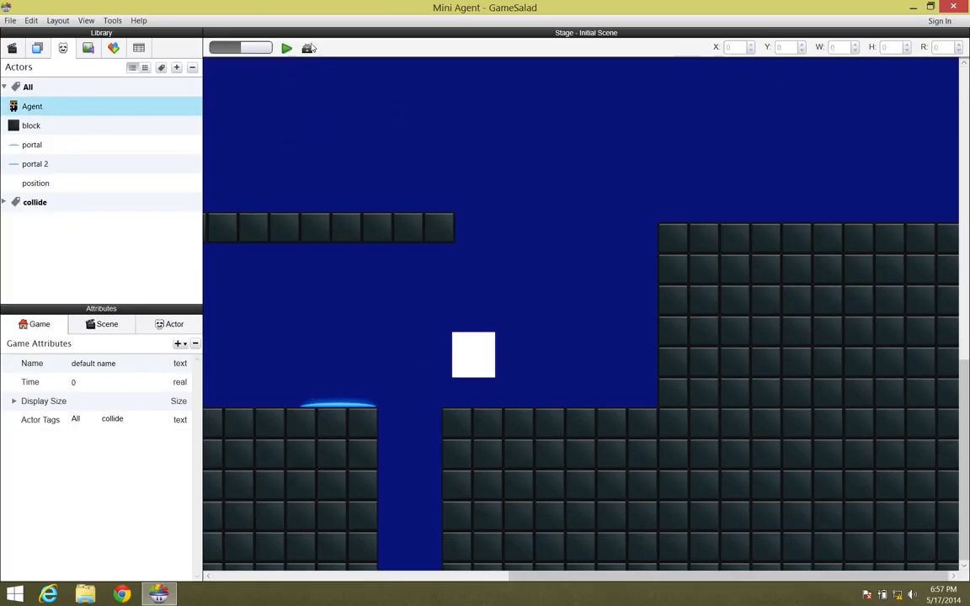
click(308, 49)
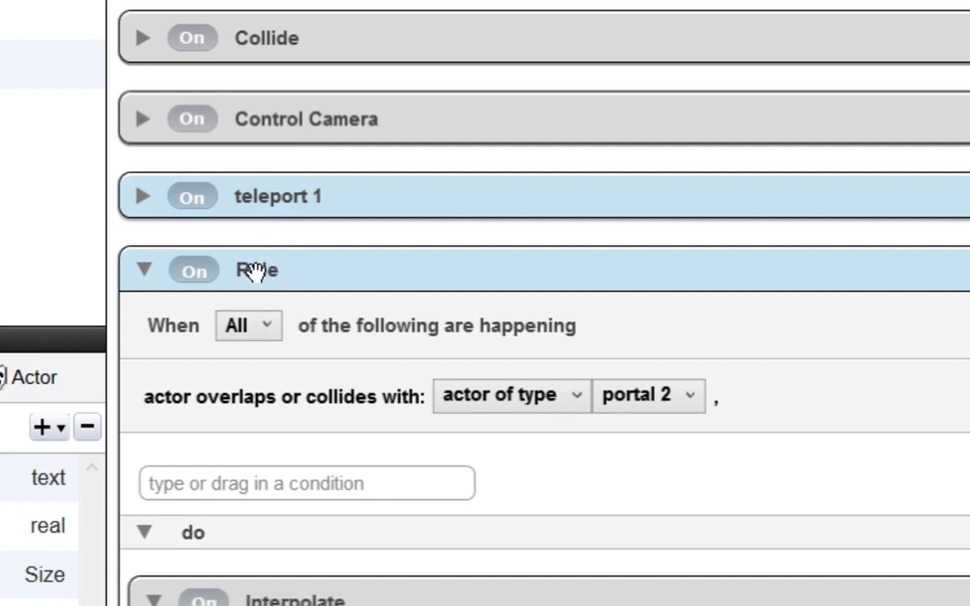
double_click(256, 270)
text(Te)
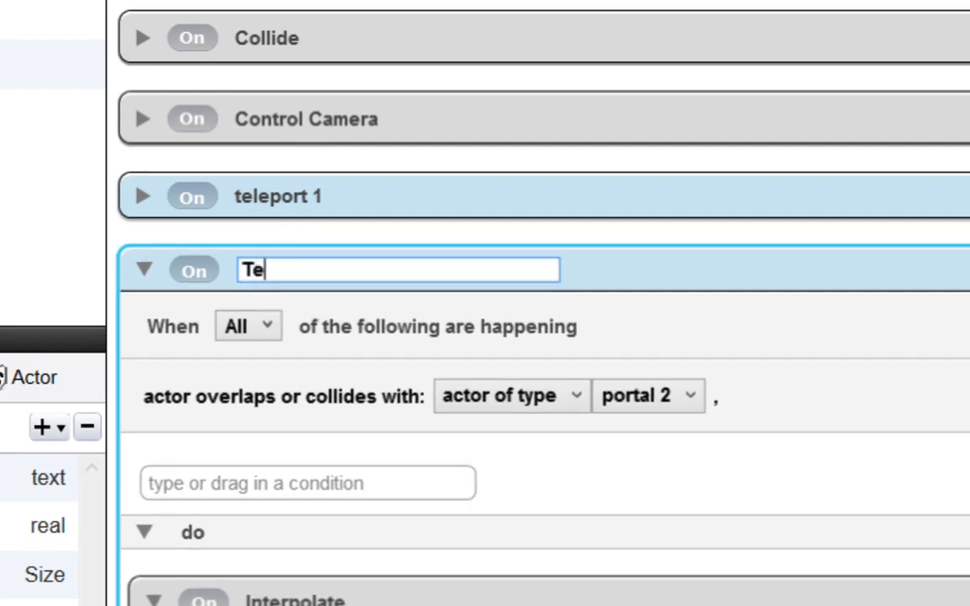
text(leport 2)
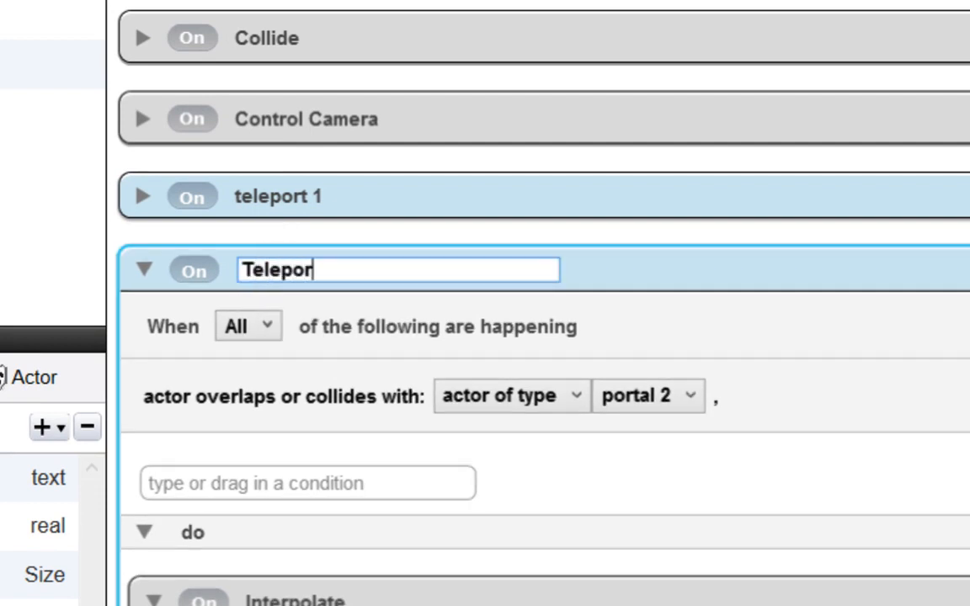
key(Return)
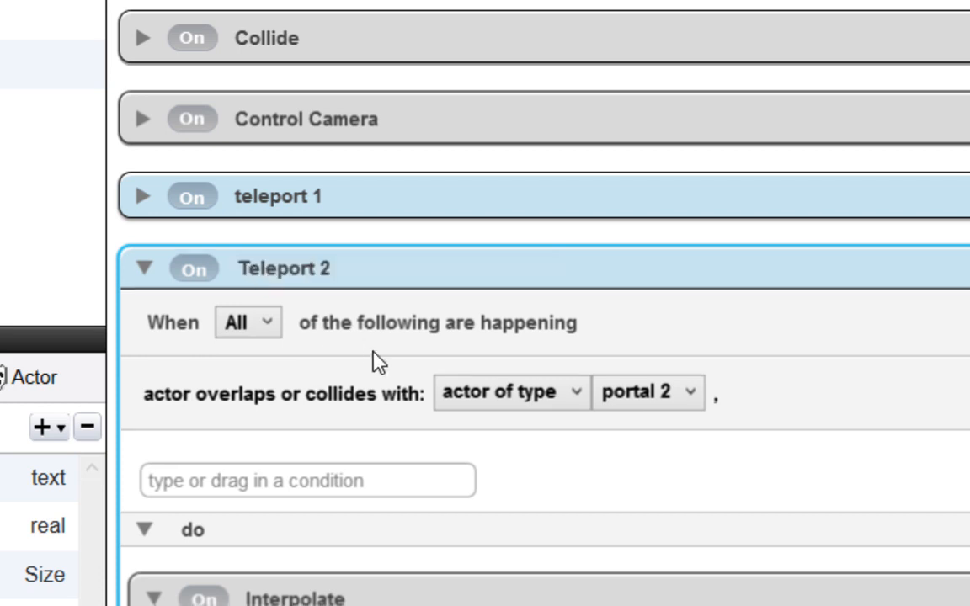
Set the Teleport 2 rule's Interpolate targets to 1232 for X and 342 for Y, and collapse the rule.
scroll(446, 582, down, 5)
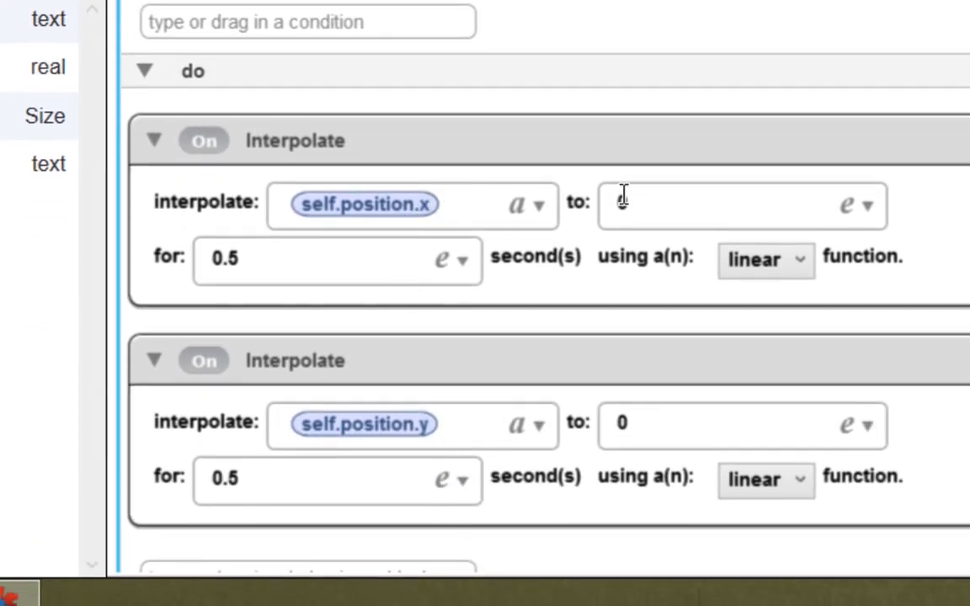
click(580, 207)
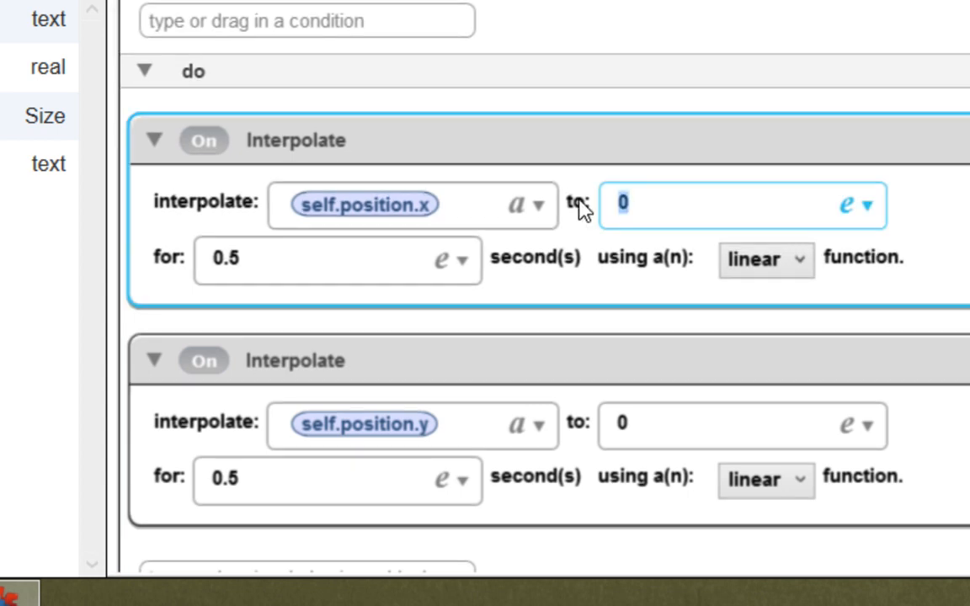
text(1232)
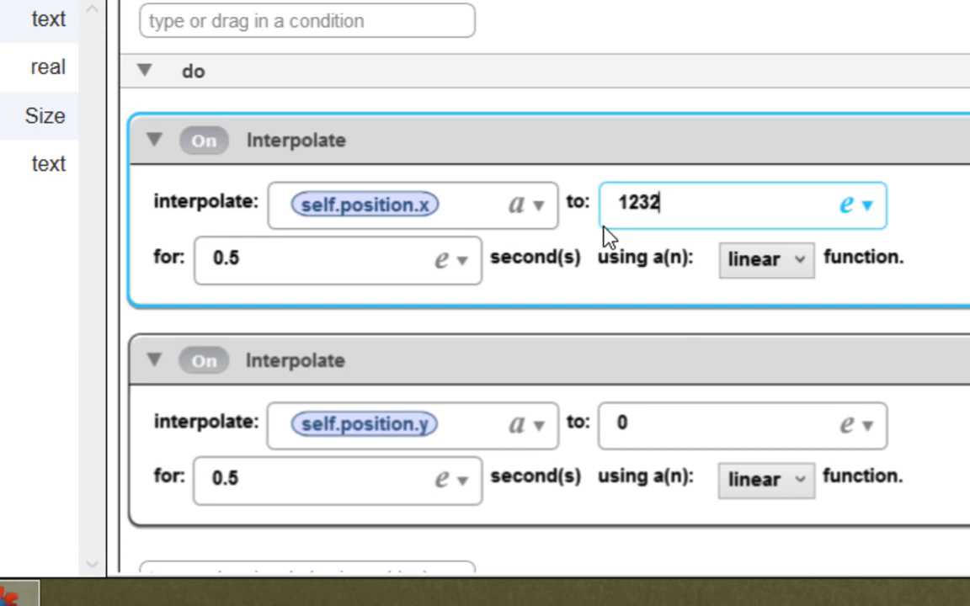
click(644, 423)
key(BackSpace)
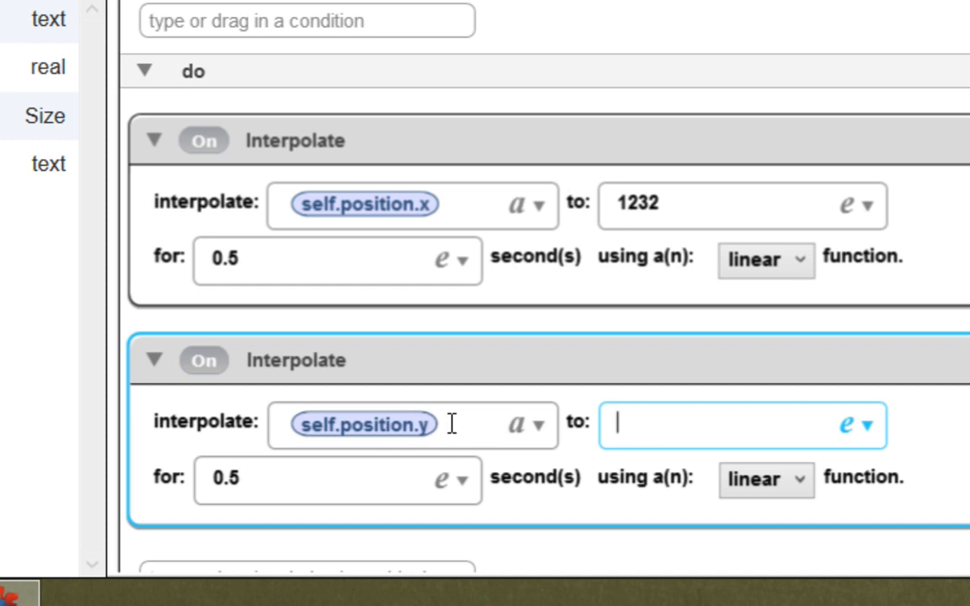
text(342)
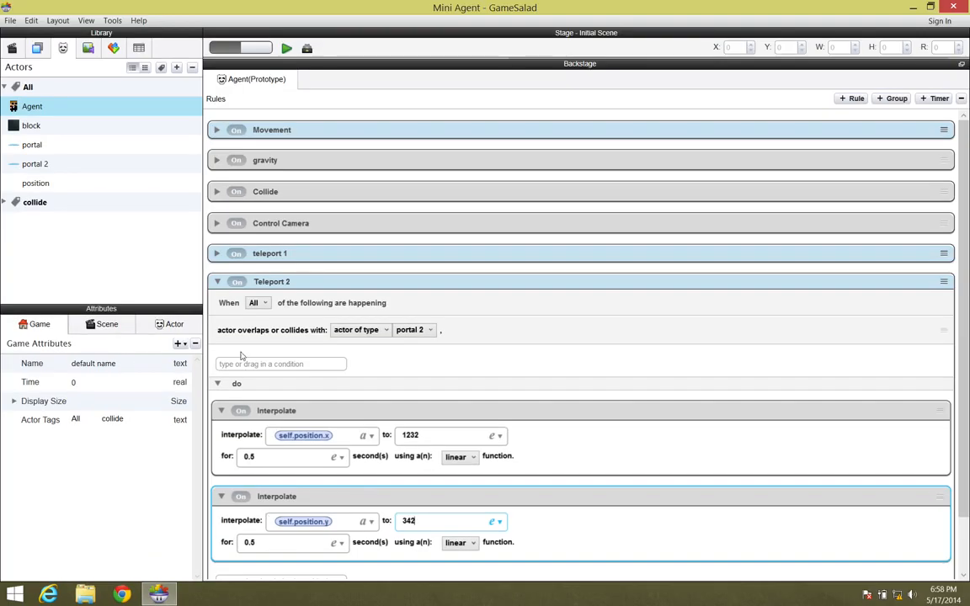
click(217, 282)
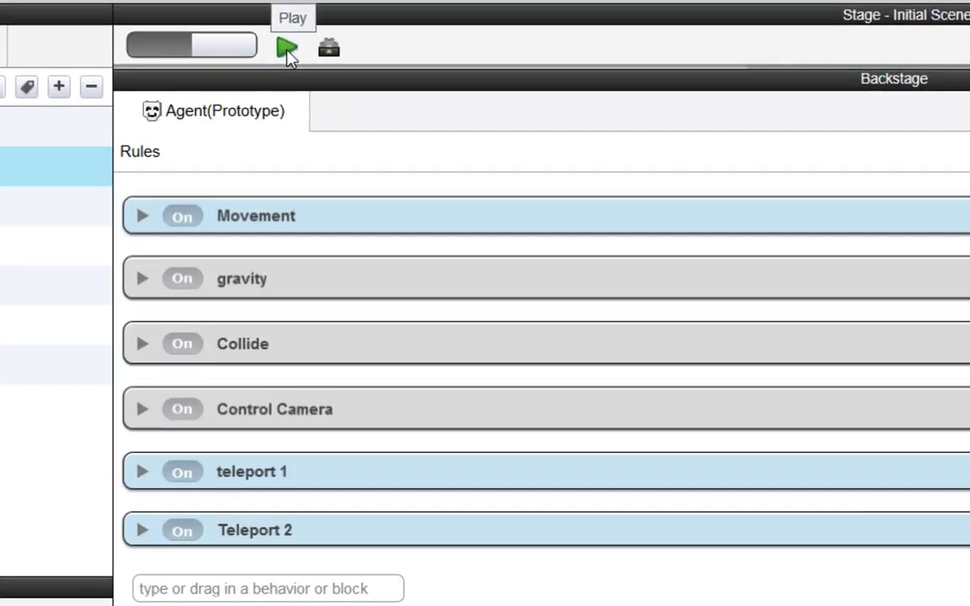
Preview the game, move the Agent through both portals to test the teleports, and return to the editor.
click(287, 49)
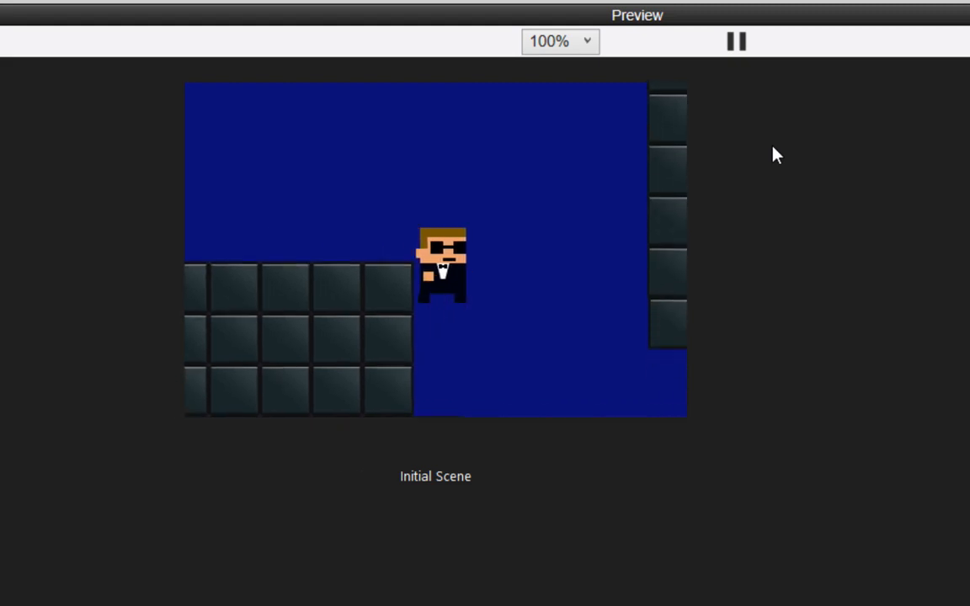
key(Left)
key(Right)
key(Right)
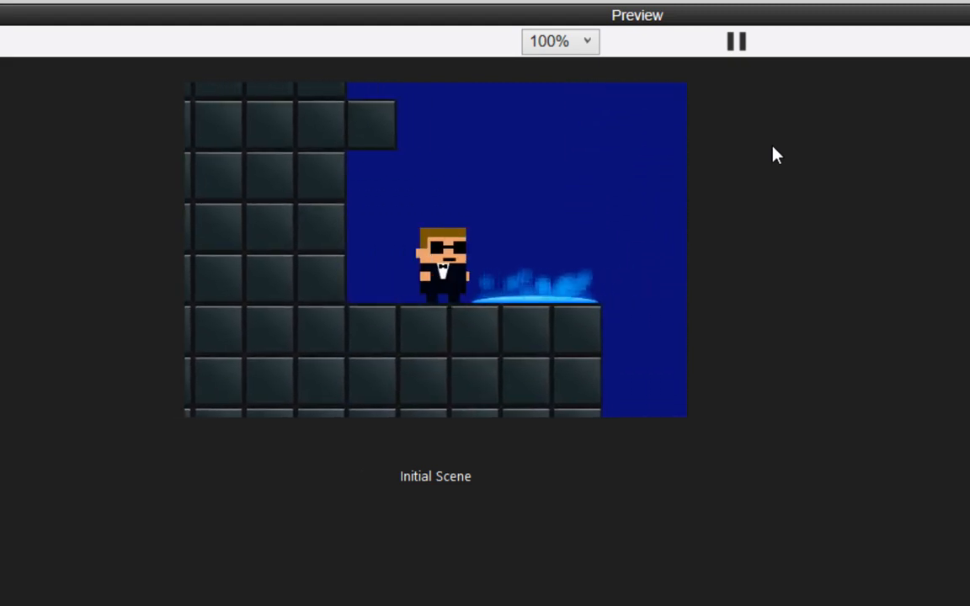
key(Right)
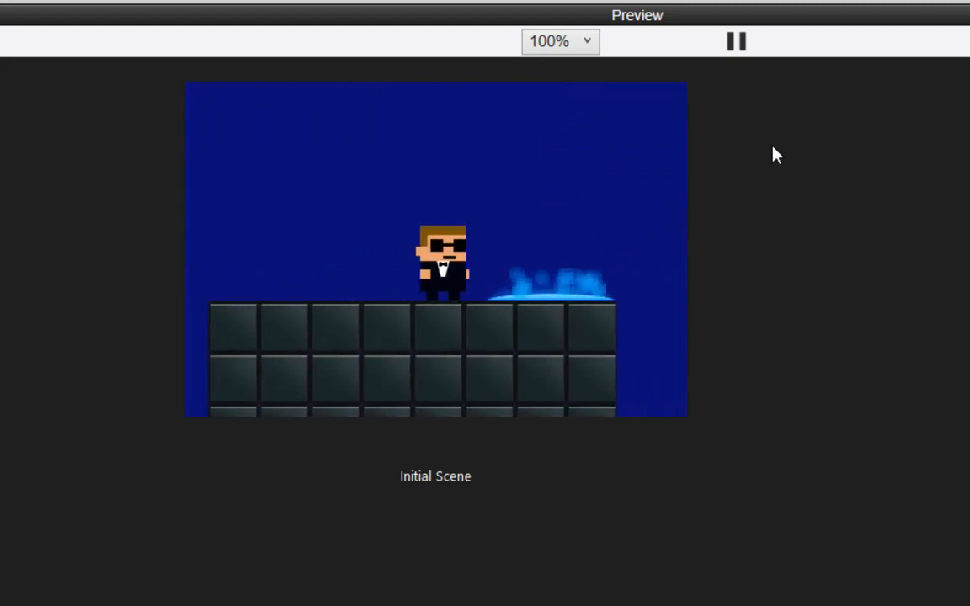
key(space)
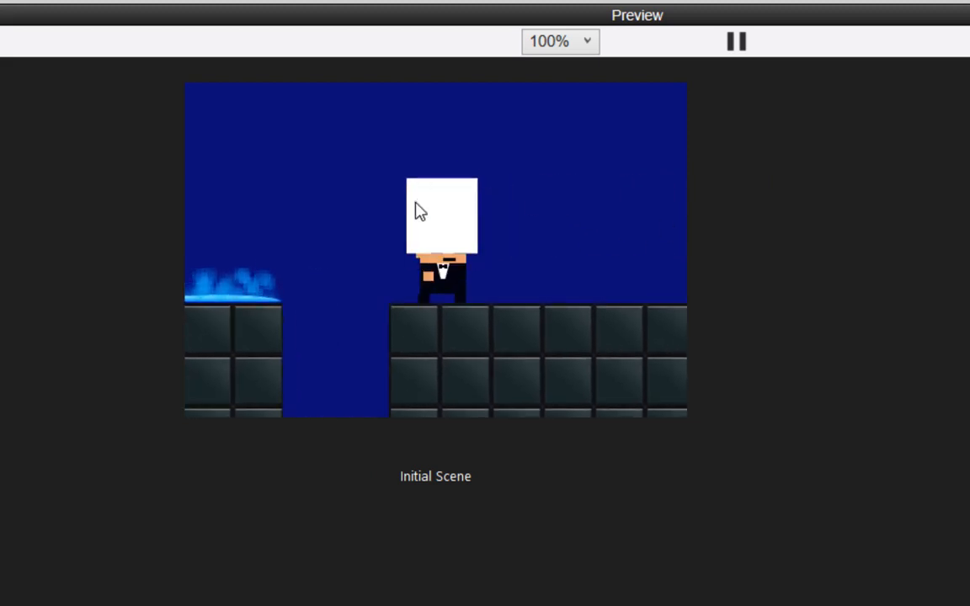
key(Left)
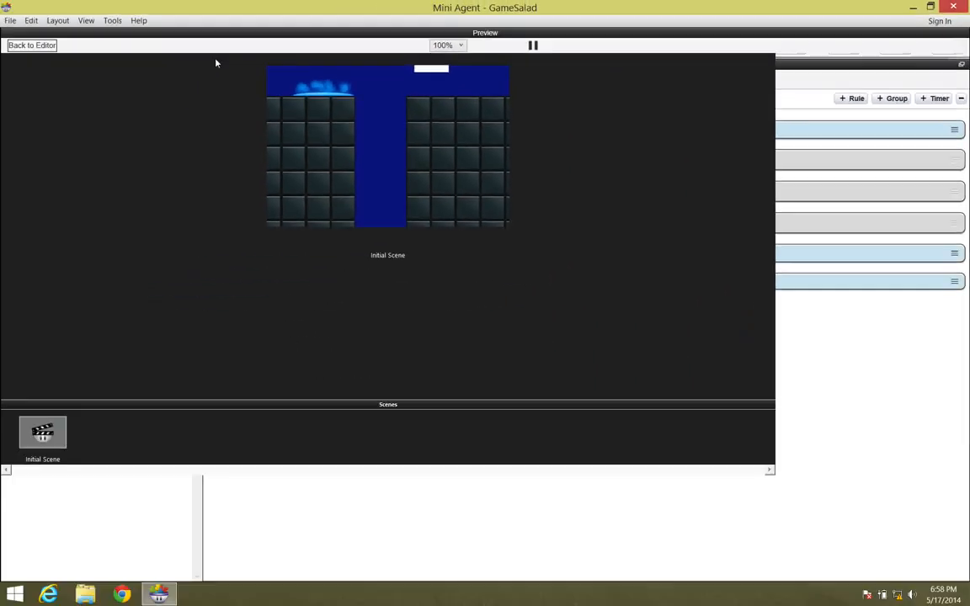
click(49, 46)
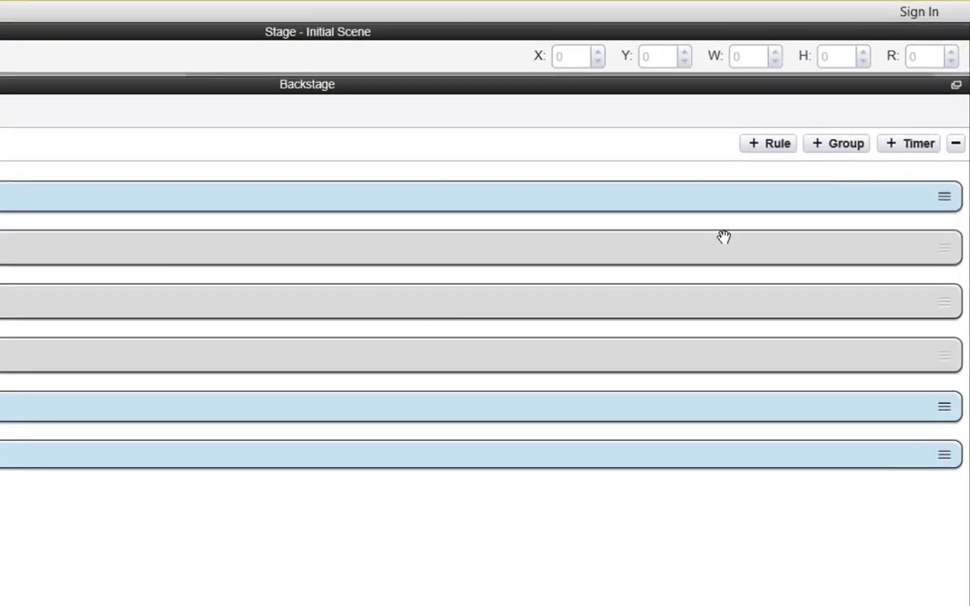
Add a rule named Teleport 3 to the Agent with a collision condition for an actor type.
click(774, 145)
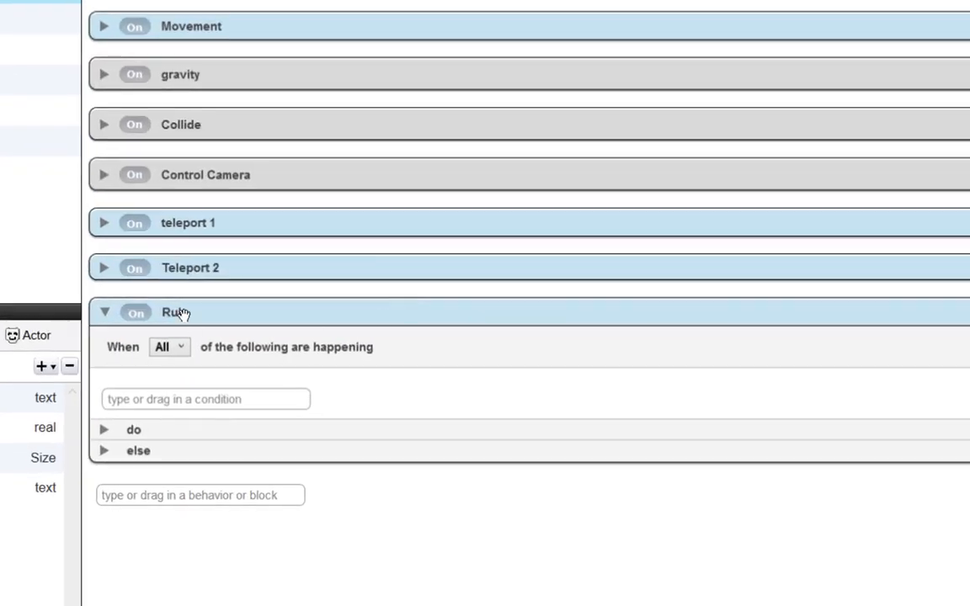
double_click(176, 312)
text(Teleport 3)
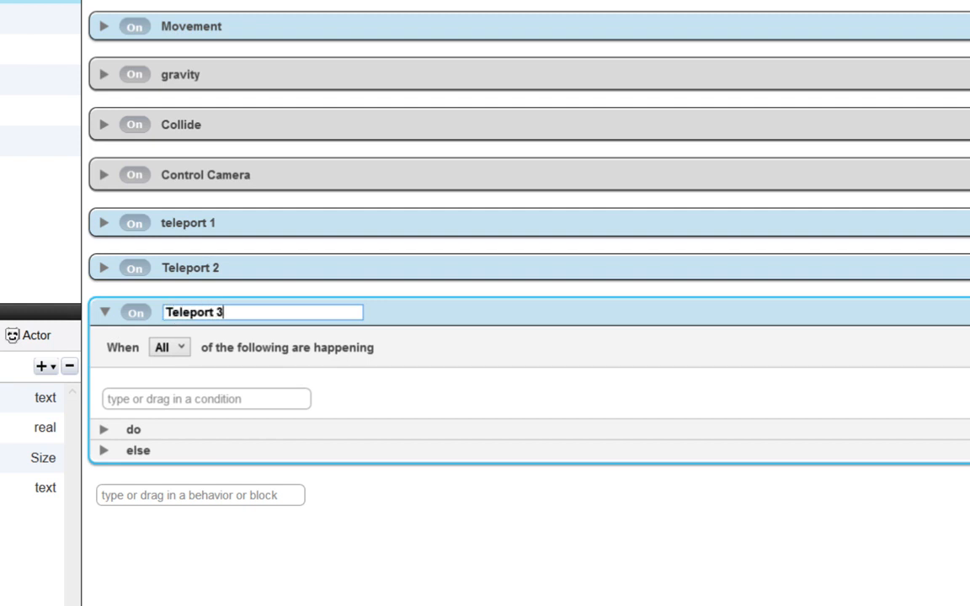
key(Return)
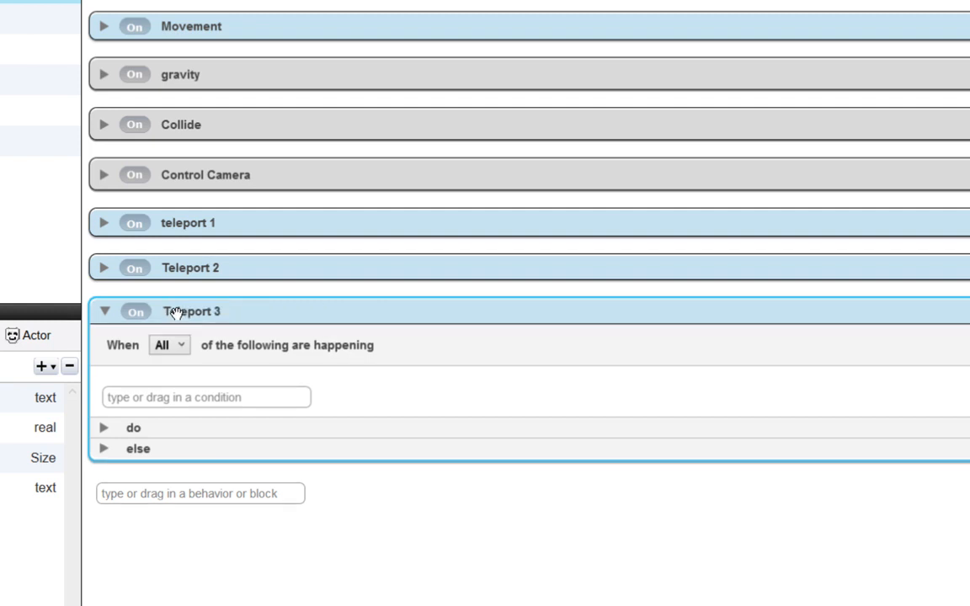
click(157, 398)
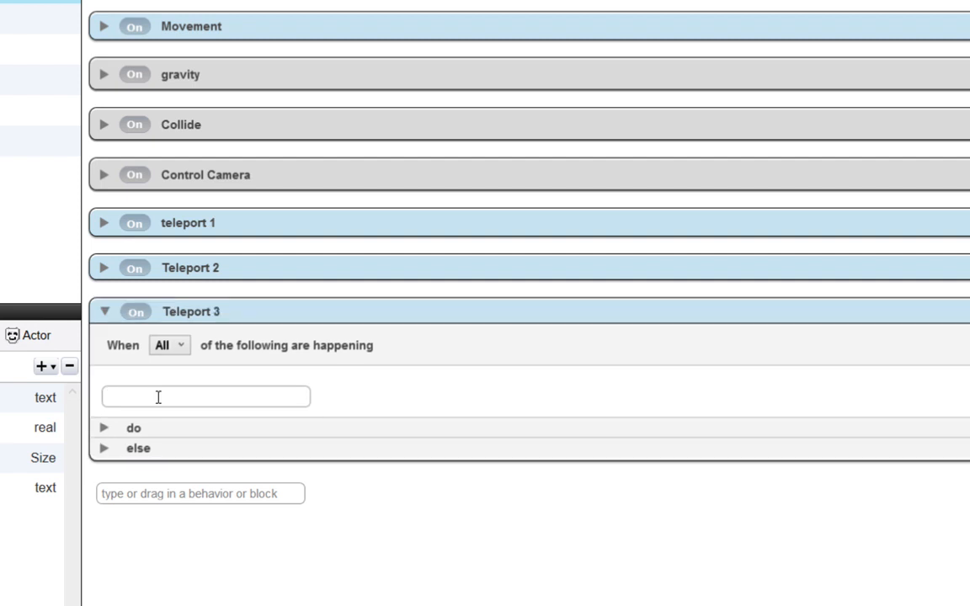
text(collision)
click(139, 412)
click(402, 390)
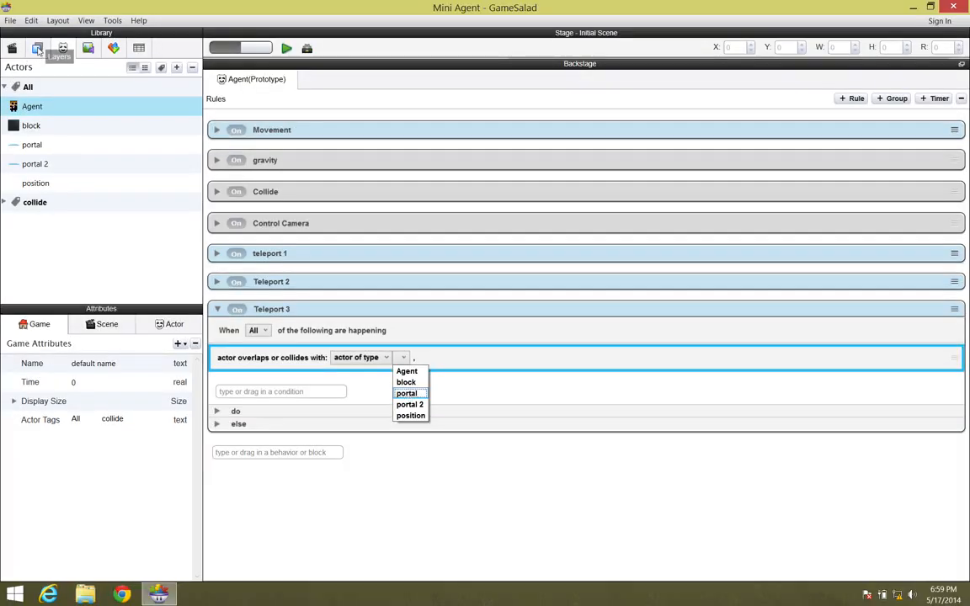
Duplicate the portal 2 actor in the actor library.
click(38, 49)
click(64, 49)
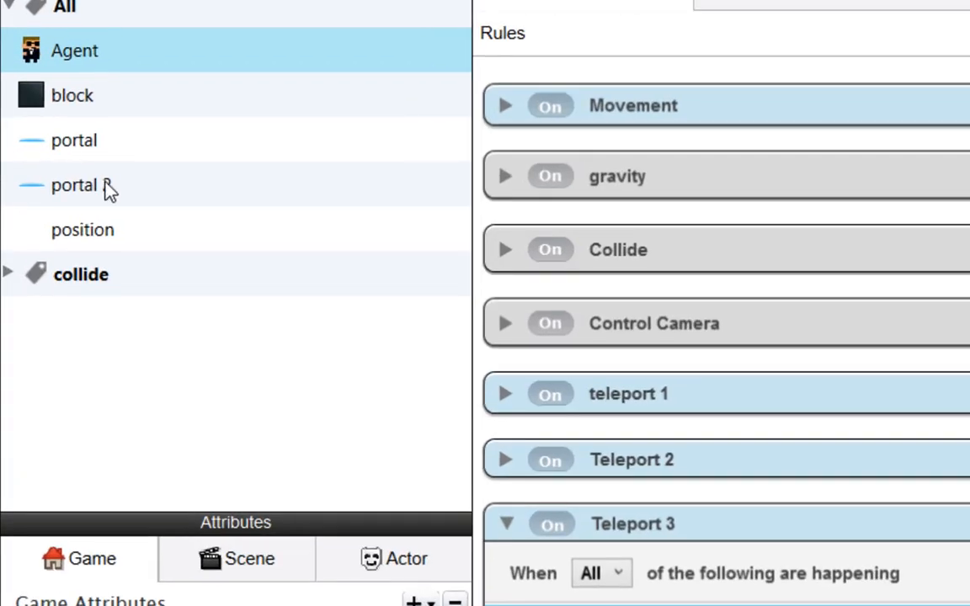
click(84, 186)
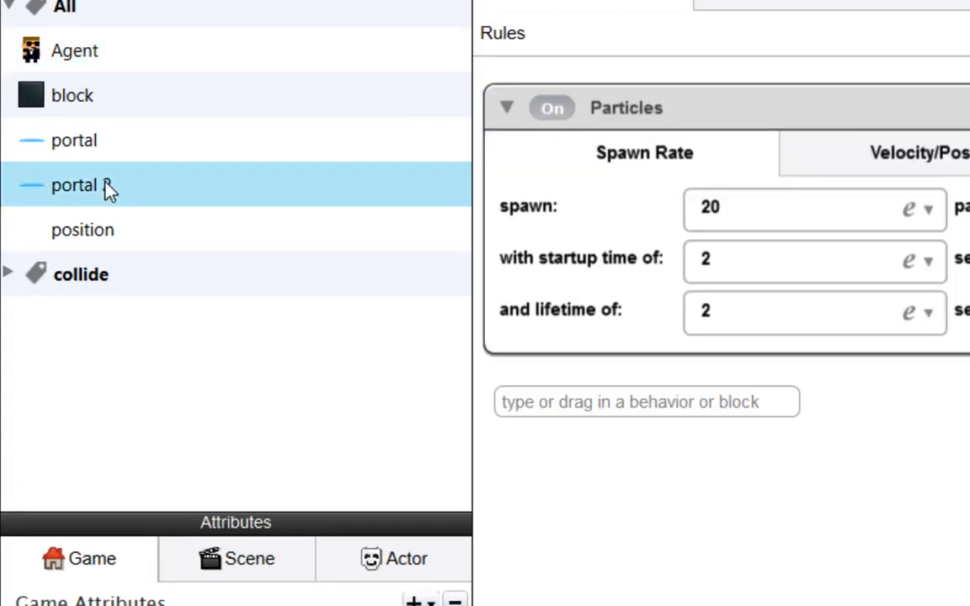
drag(108, 190, 143, 225)
Rename the copied portal actor as portal 3.
double_click(135, 282)
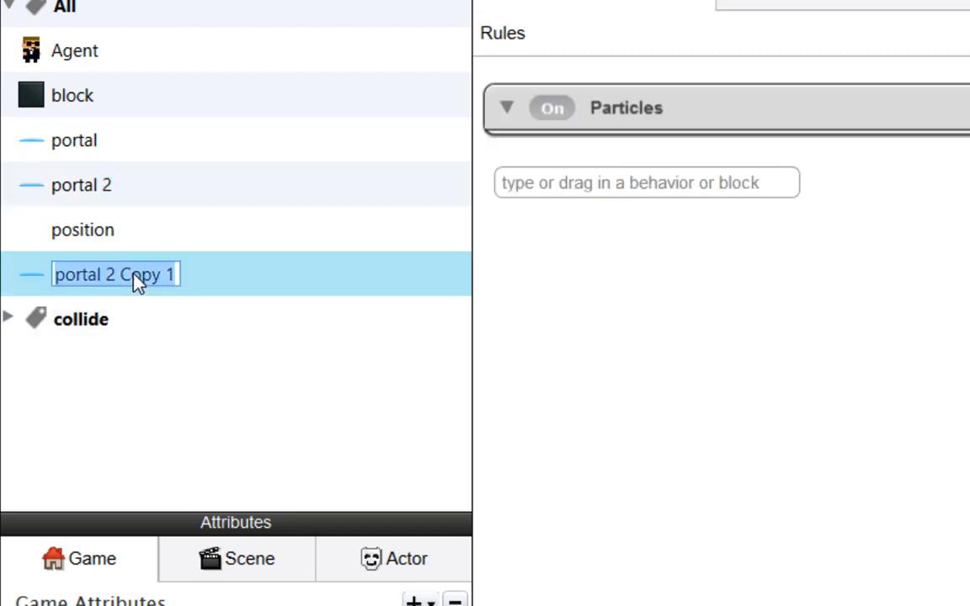
click(175, 275)
key(BackSpace)
key(BackSpace)
key(BackSpace)
key(BackSpace)
key(BackSpace)
key(BackSpace)
key(BackSpace)
text(3)
key(Return)
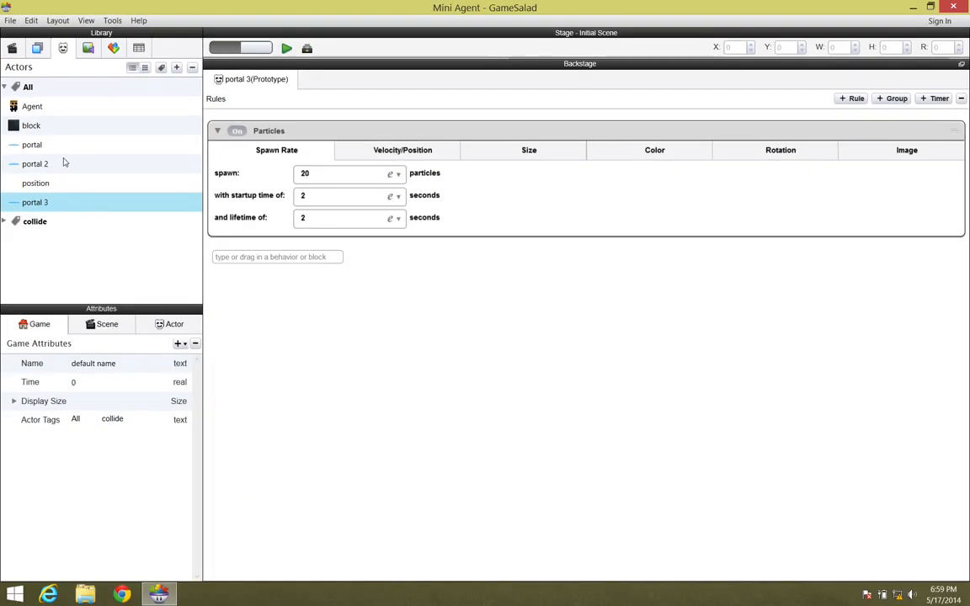
Reopen the Agent's rules and set the Teleport 3 collision condition to the portal 3 actor.
click(37, 107)
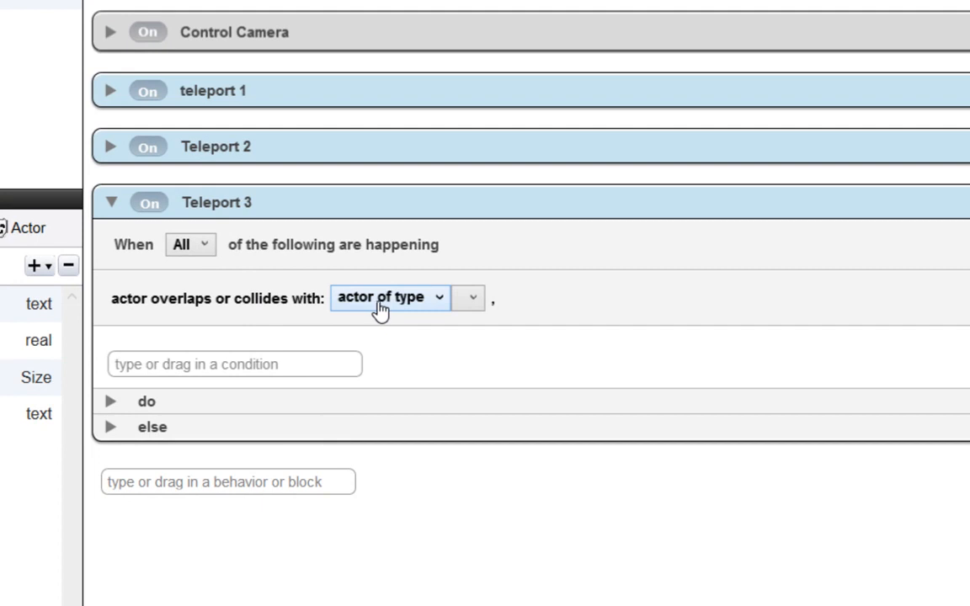
click(472, 300)
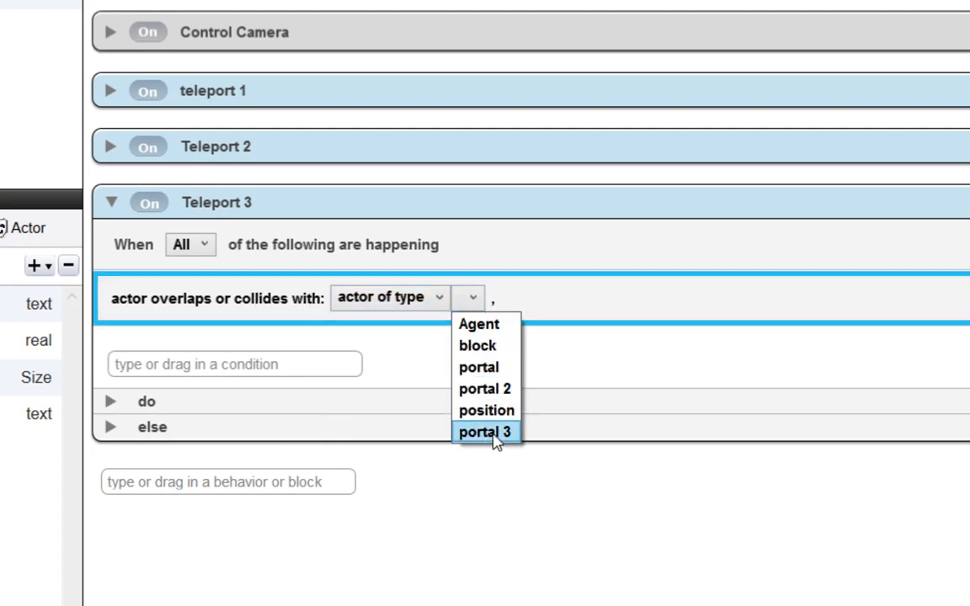
click(496, 434)
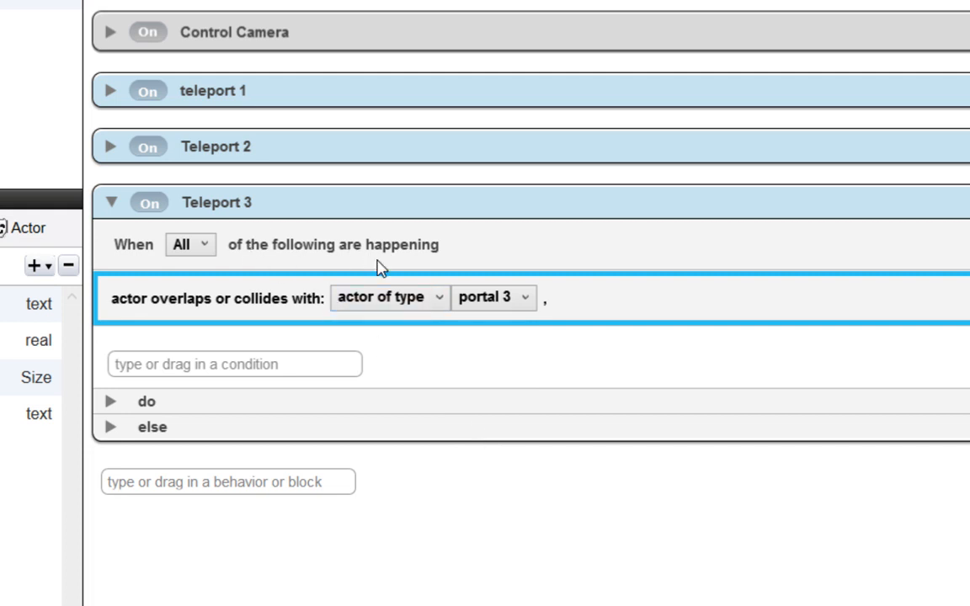
Add an Interpolate behavior to the do section of the Teleport 3 rule.
click(112, 404)
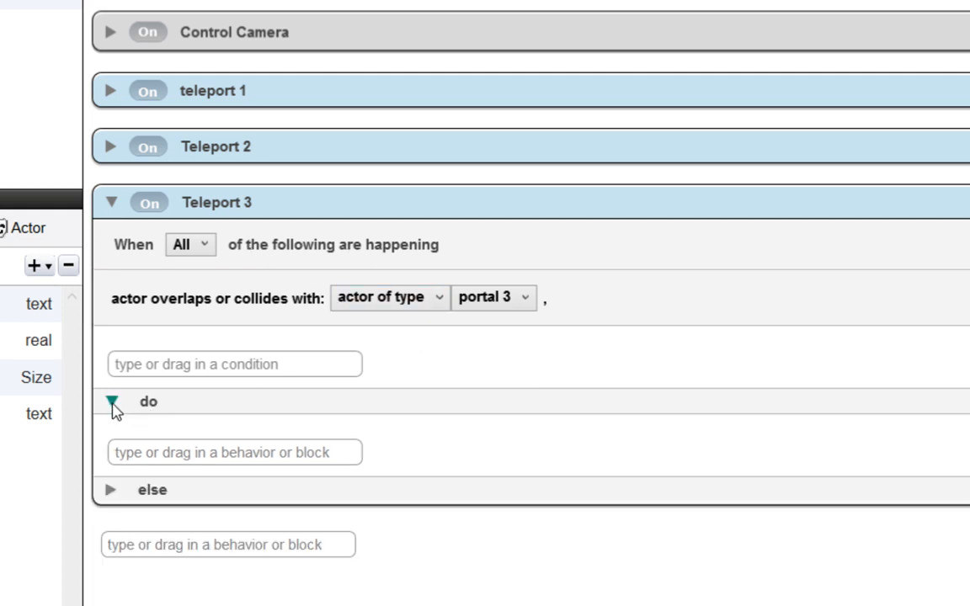
click(221, 458)
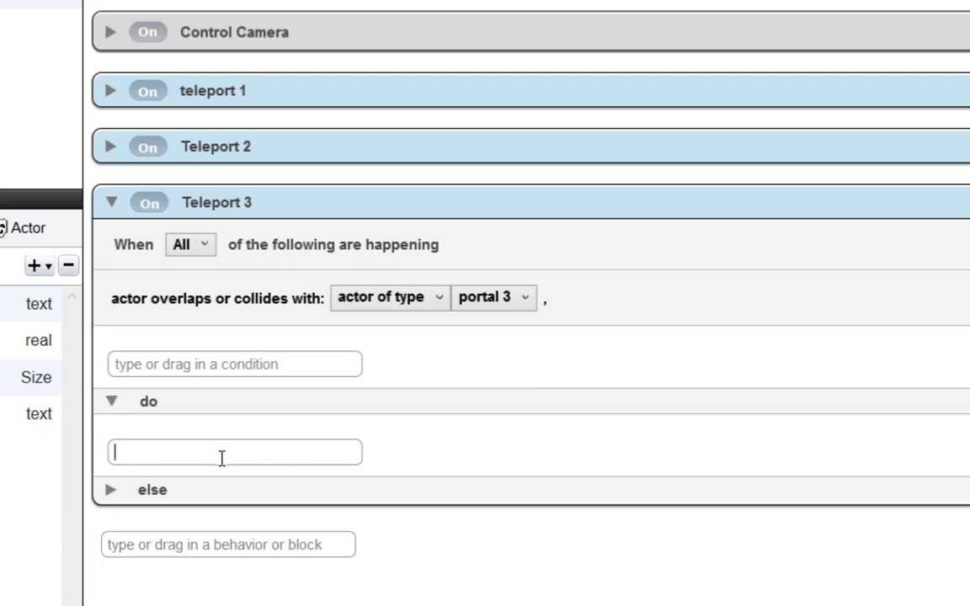
text(in App Purchase Item)
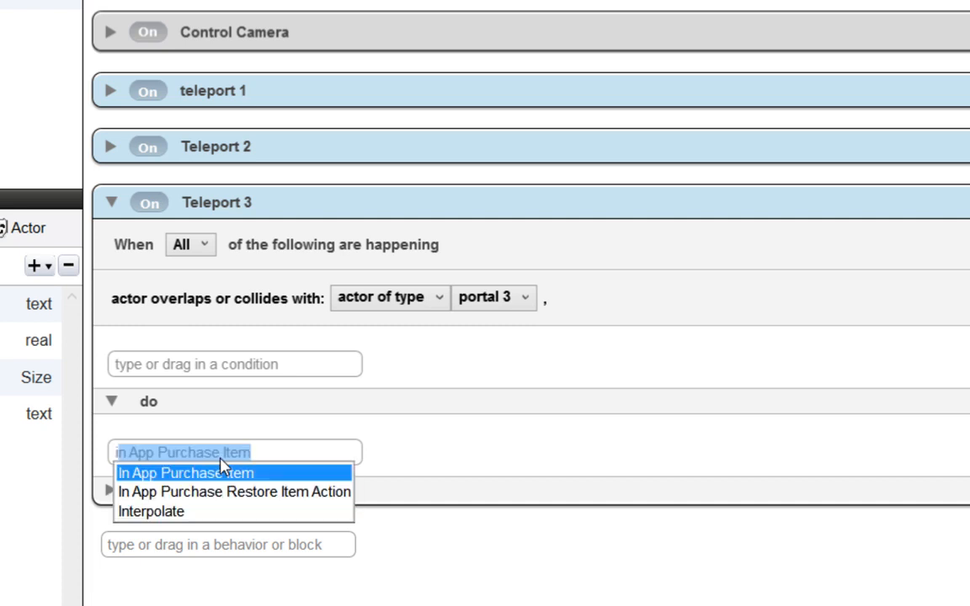
click(163, 514)
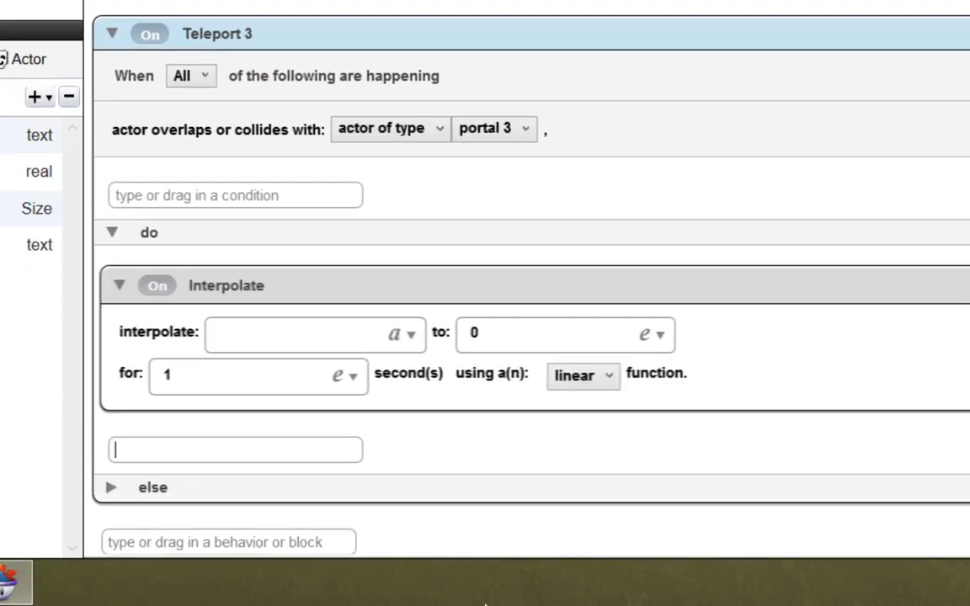
click(408, 340)
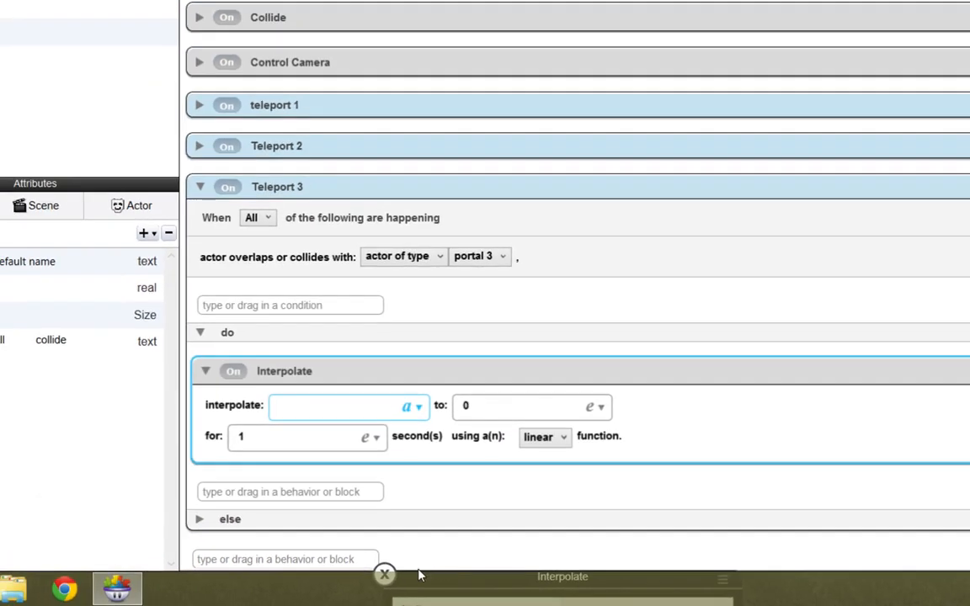
scroll(419, 533, down, 1)
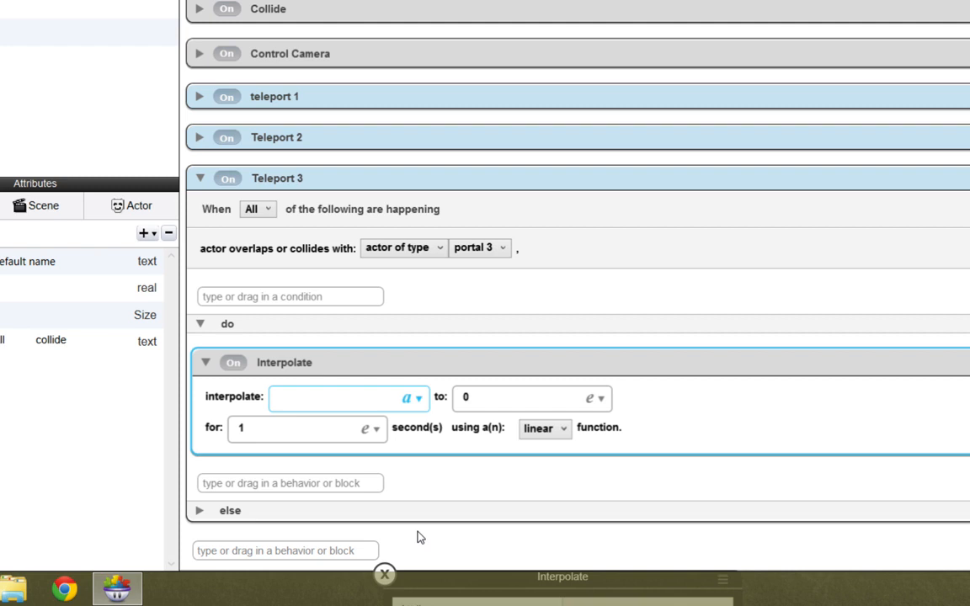
click(384, 574)
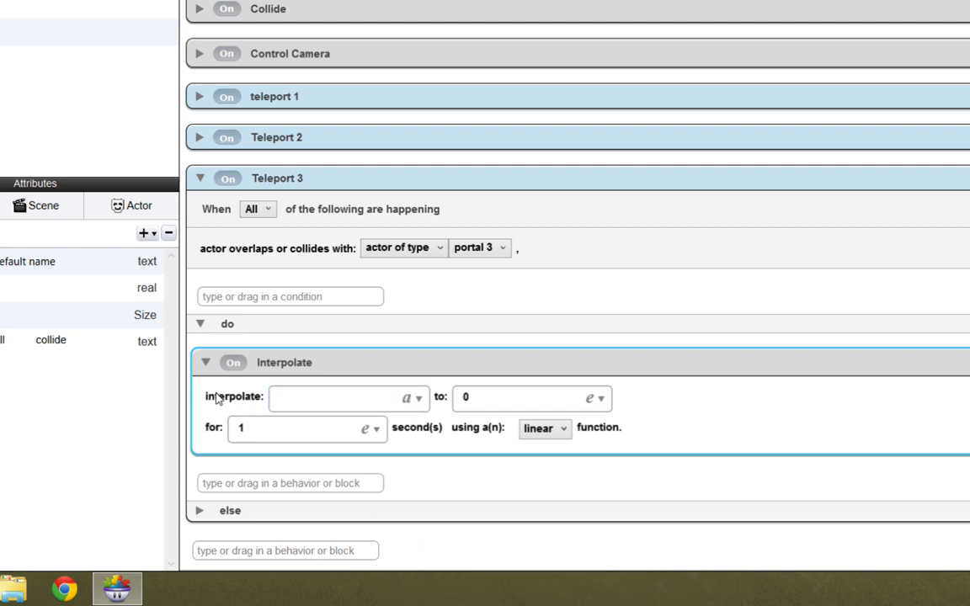
Set Teleport 3's Interpolate behavior to act on the Agent's X position for 0.5 seconds.
click(416, 398)
drag(428, 564, 494, 276)
click(527, 303)
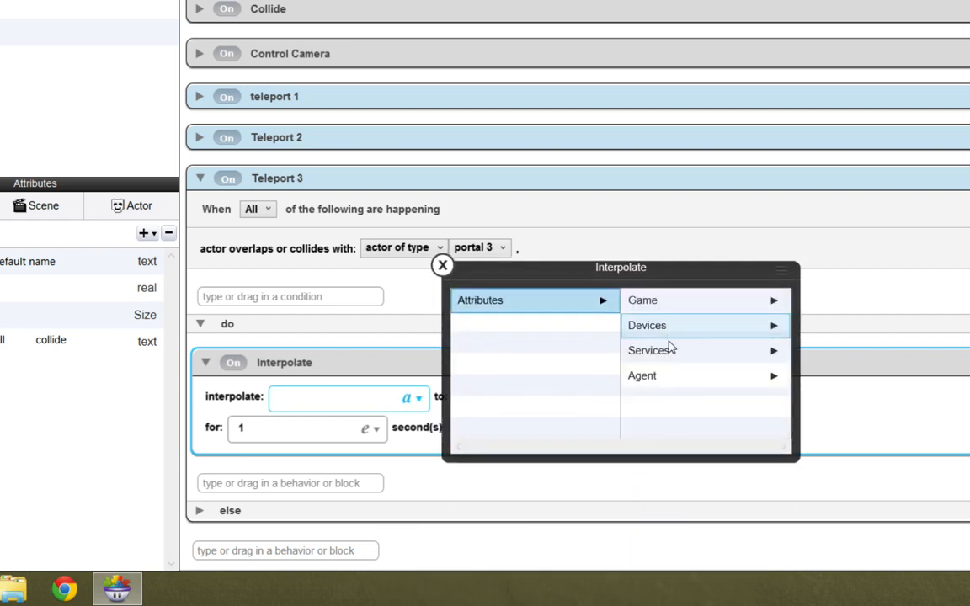
click(666, 376)
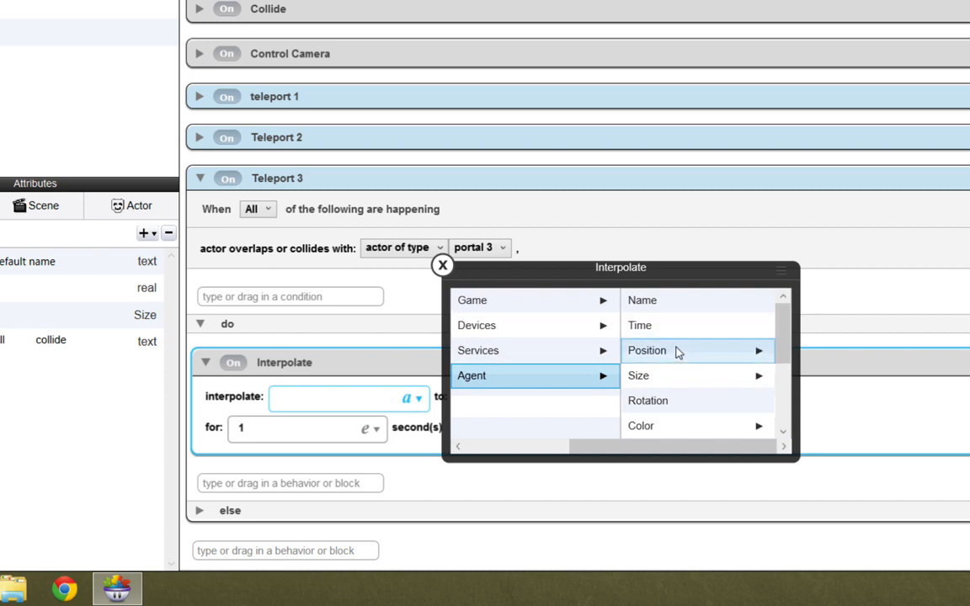
click(678, 352)
click(656, 300)
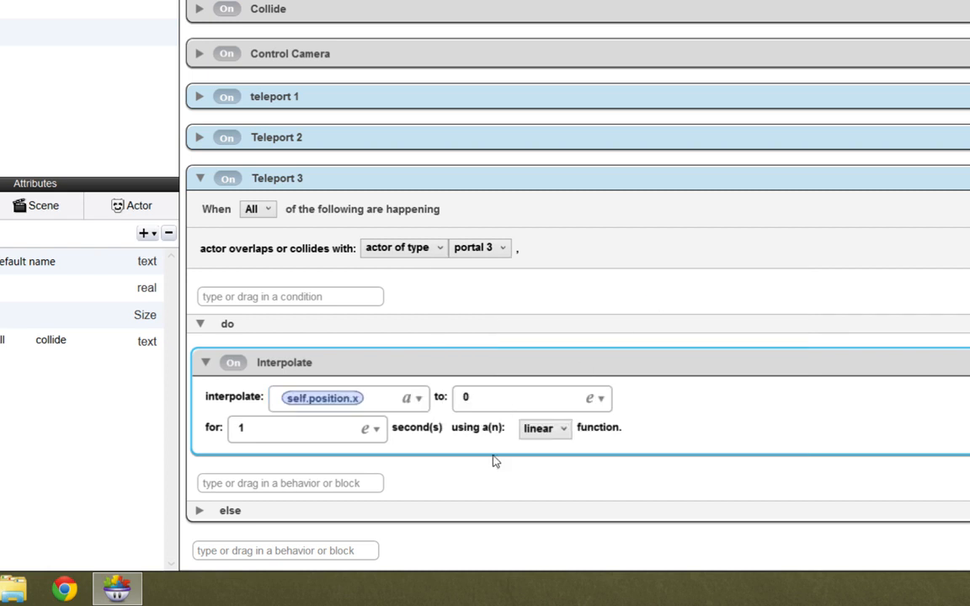
click(301, 427)
Add a second Interpolate behavior below the first one in the Teleport 3 rule.
click(228, 484)
text(in App Purchase Item)
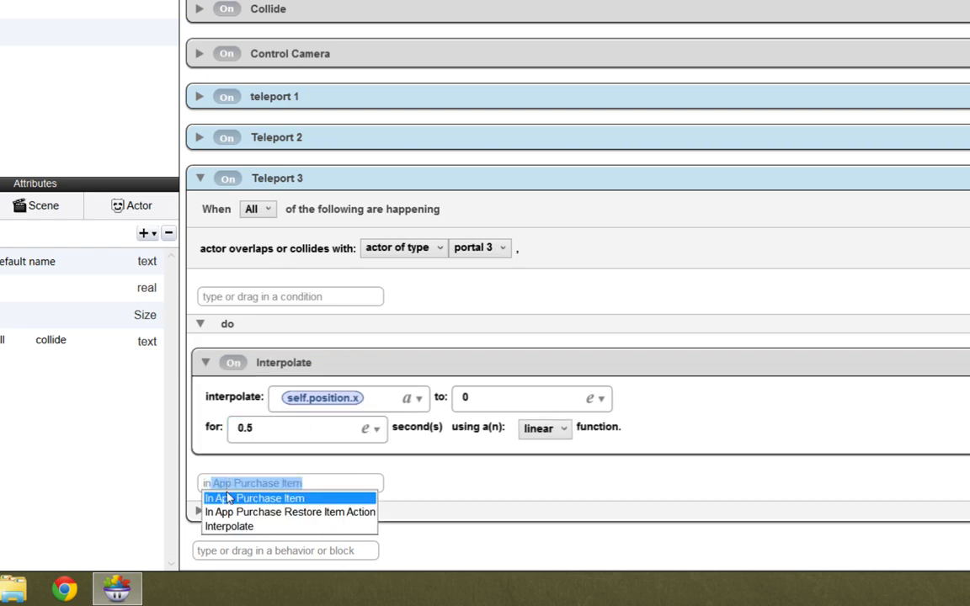
click(234, 529)
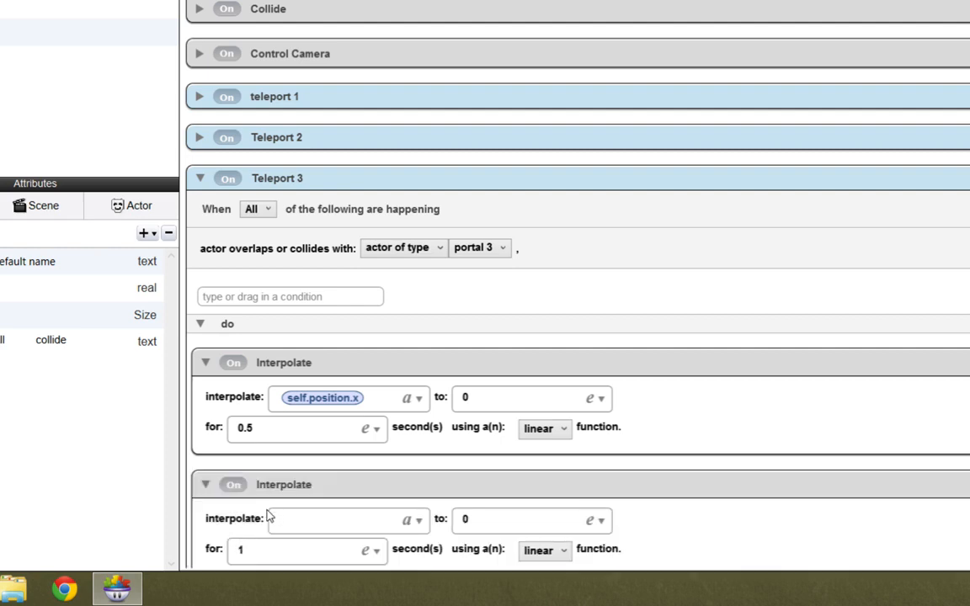
scroll(199, 455, down, 2)
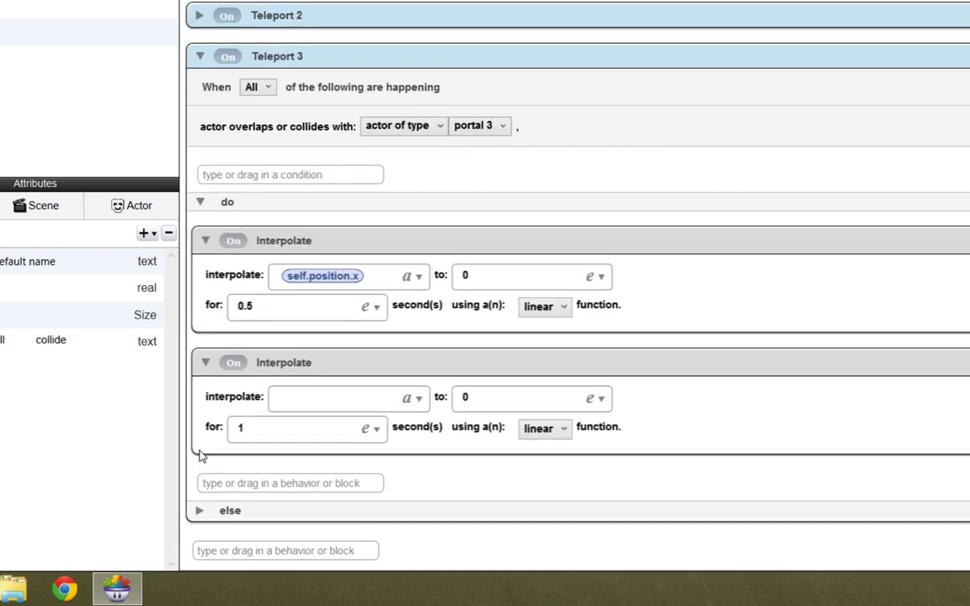
Set Teleport 3's second Interpolate behavior to act on the Agent's Y position for 0.5 seconds.
click(418, 401)
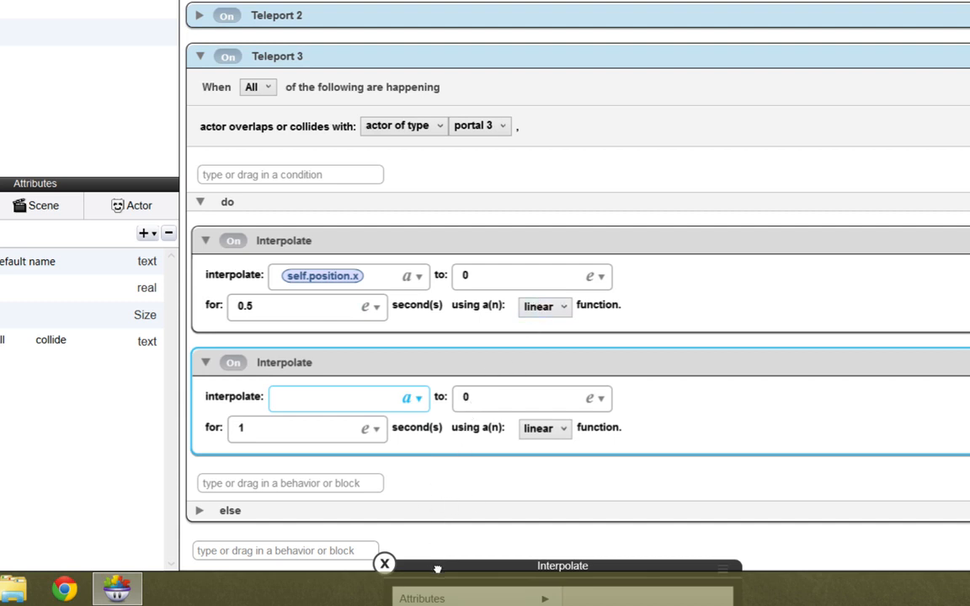
drag(432, 566, 493, 331)
click(522, 366)
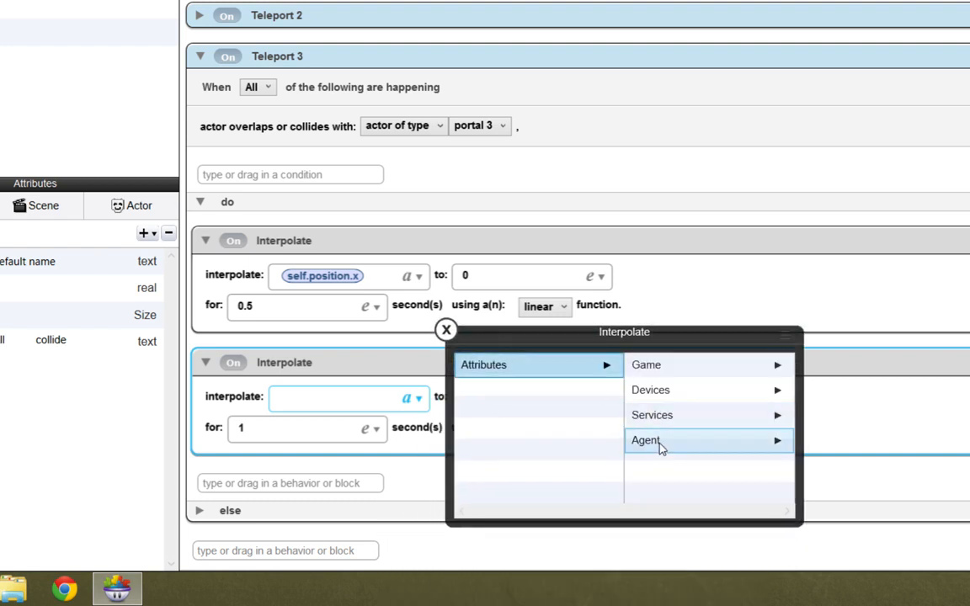
click(660, 441)
click(674, 418)
click(654, 390)
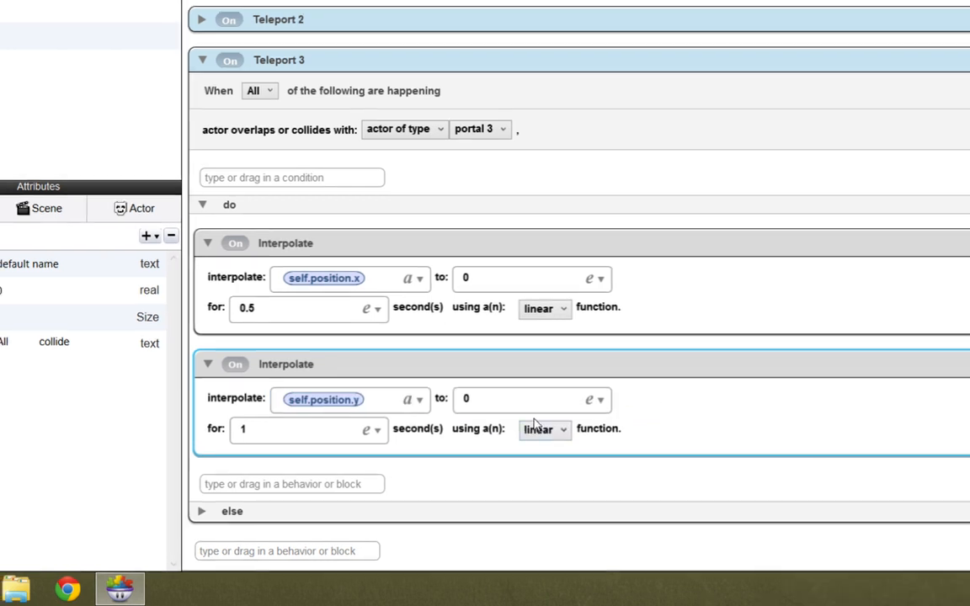
click(302, 430)
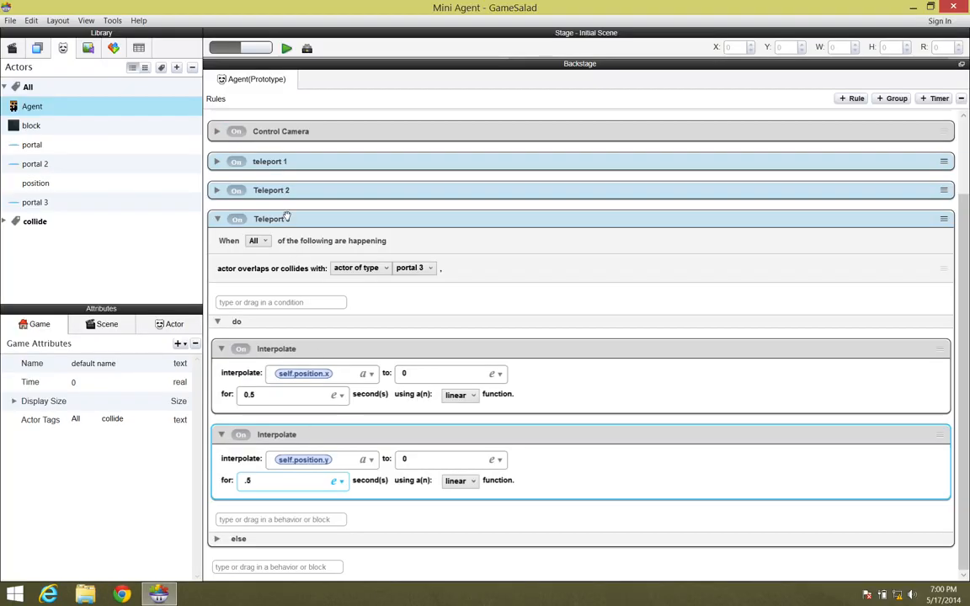
Move the position marker onto the end of the upper platform at about X 1166, Y 610 to read its coordinates, and delete it.
click(306, 48)
click(476, 364)
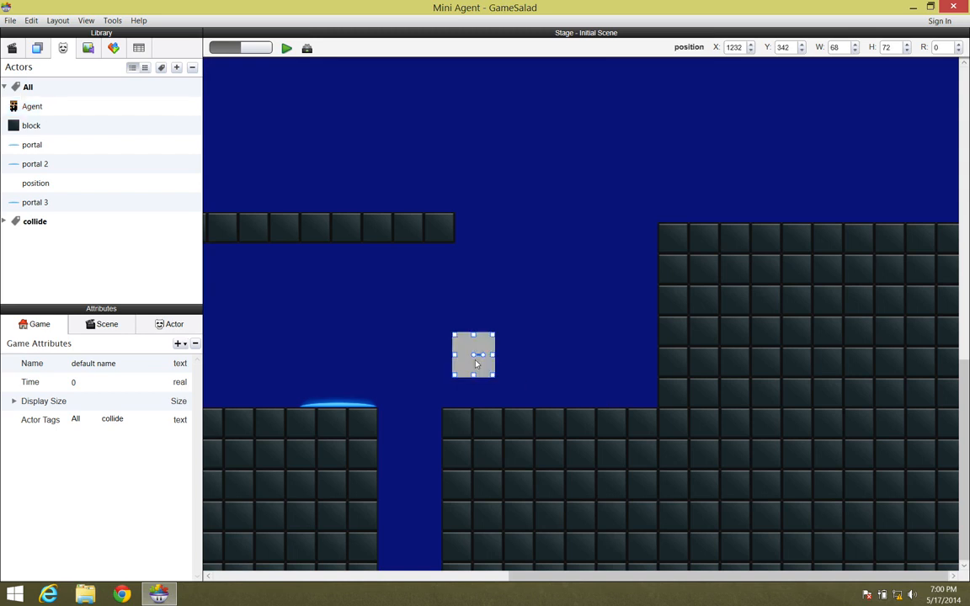
drag(476, 364, 432, 192)
key(Up)
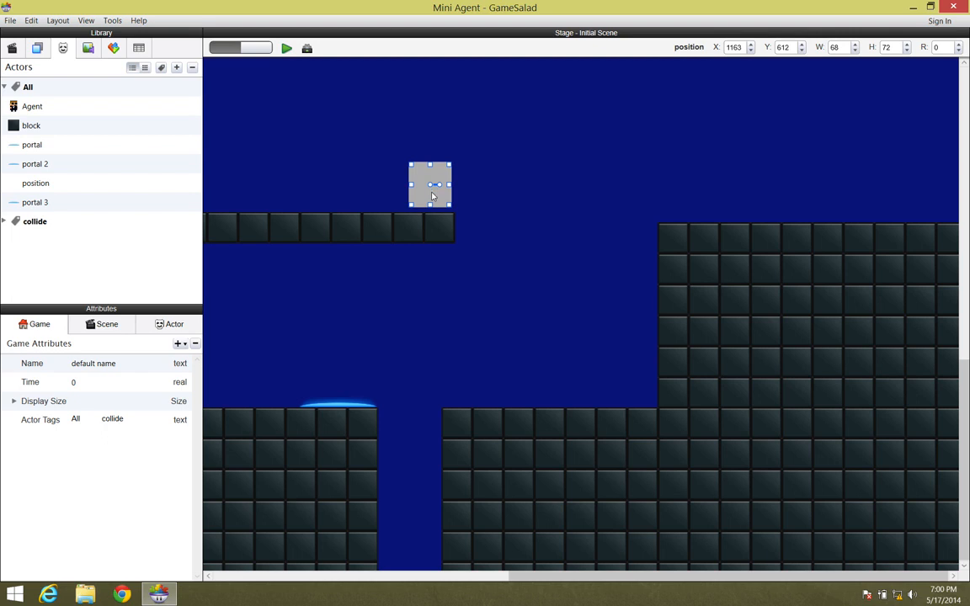
drag(432, 192, 434, 193)
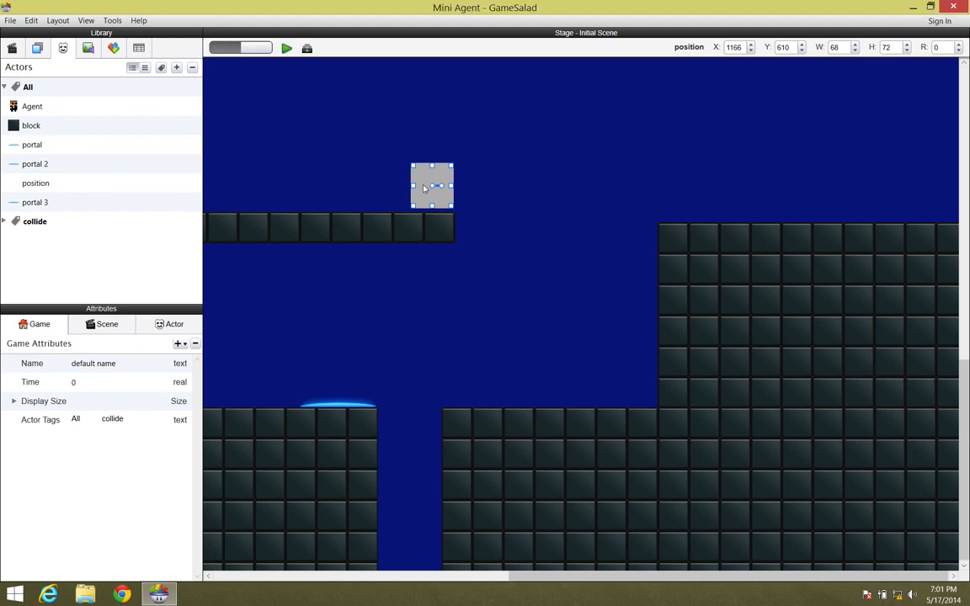
key(Delete)
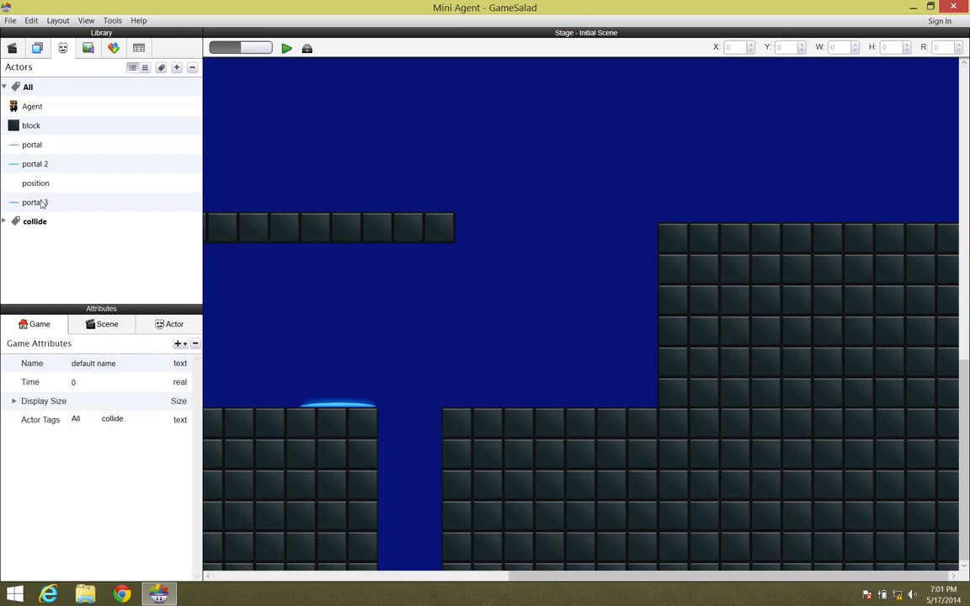
Place portal 3 on the floor in the corner against the tall block wall.
drag(42, 203, 557, 376)
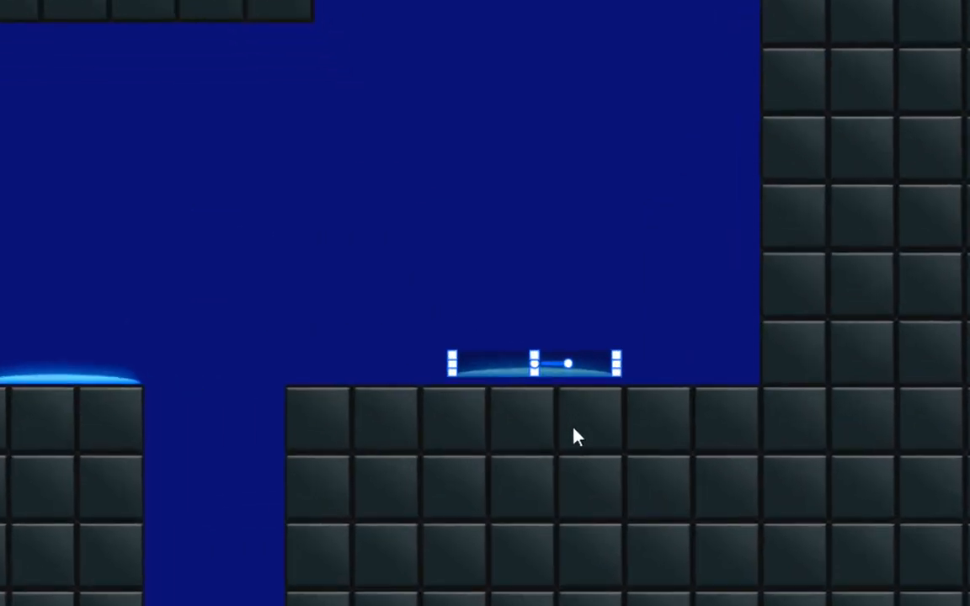
drag(505, 371, 657, 374)
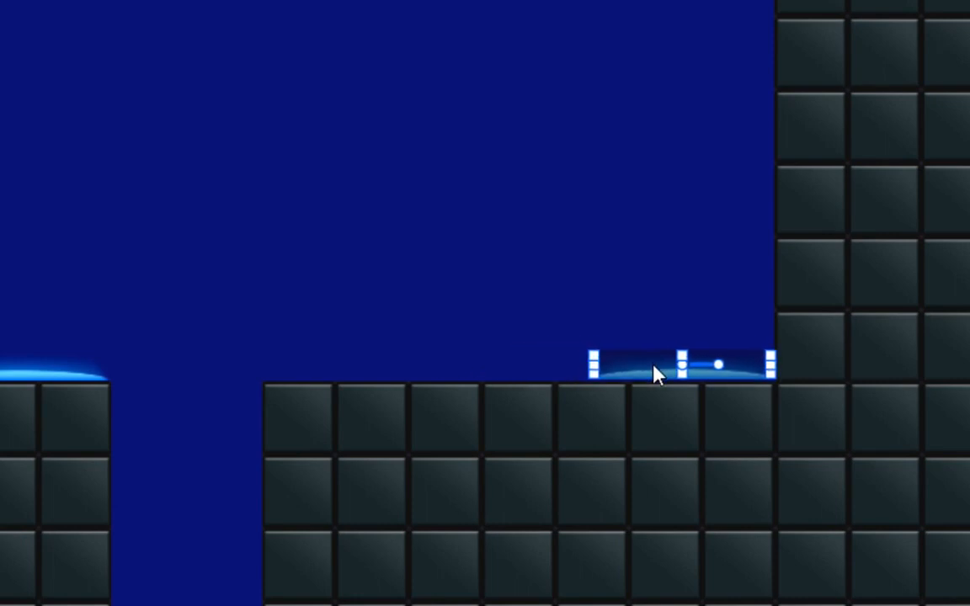
click(587, 306)
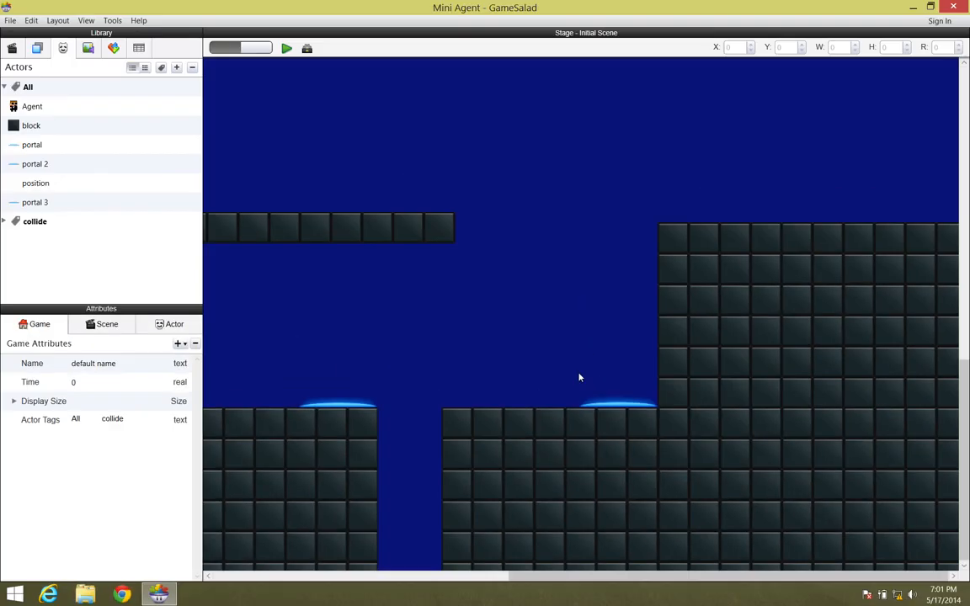
Preview the game and guide the Agent through portal and portal 2 across both gaps.
click(286, 48)
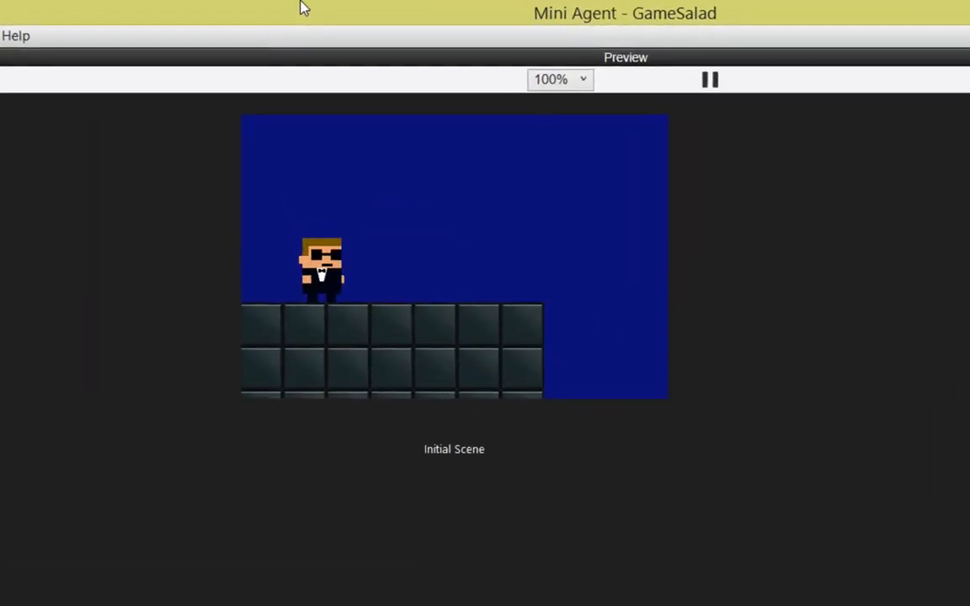
key(Right)
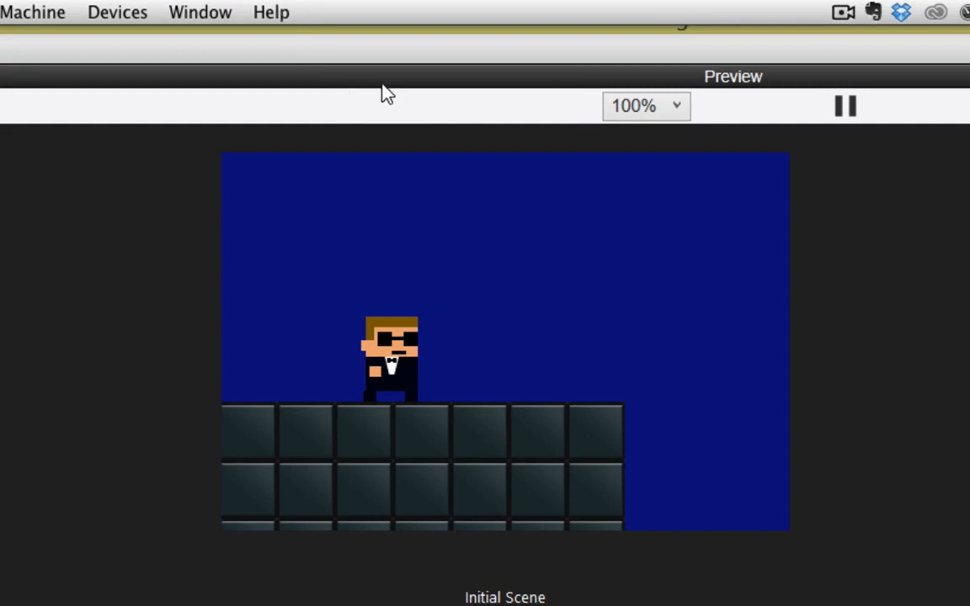
key(Right)
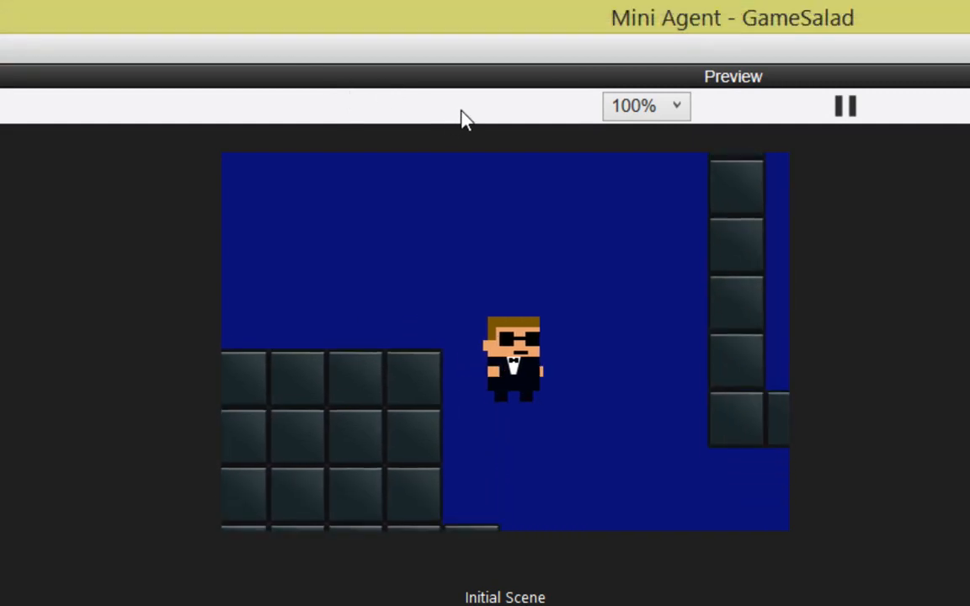
key(Left)
key(Right)
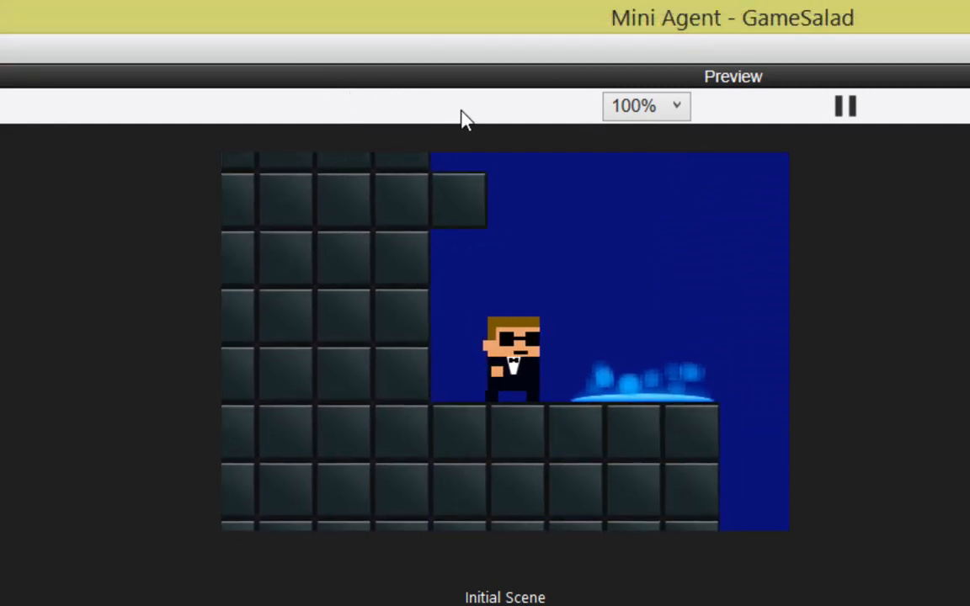
key(space)
key(Right)
key(space)
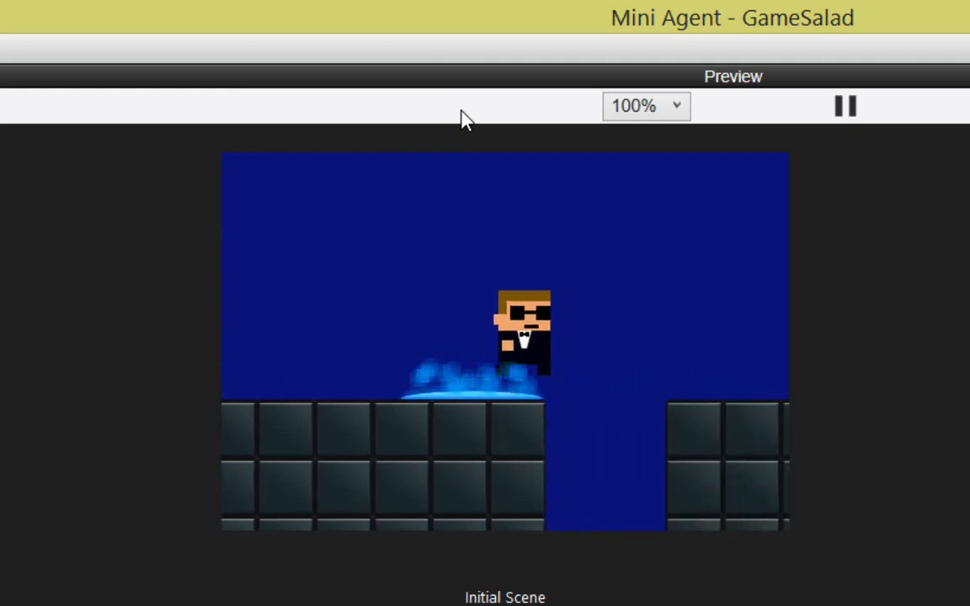
key(Right)
key(space)
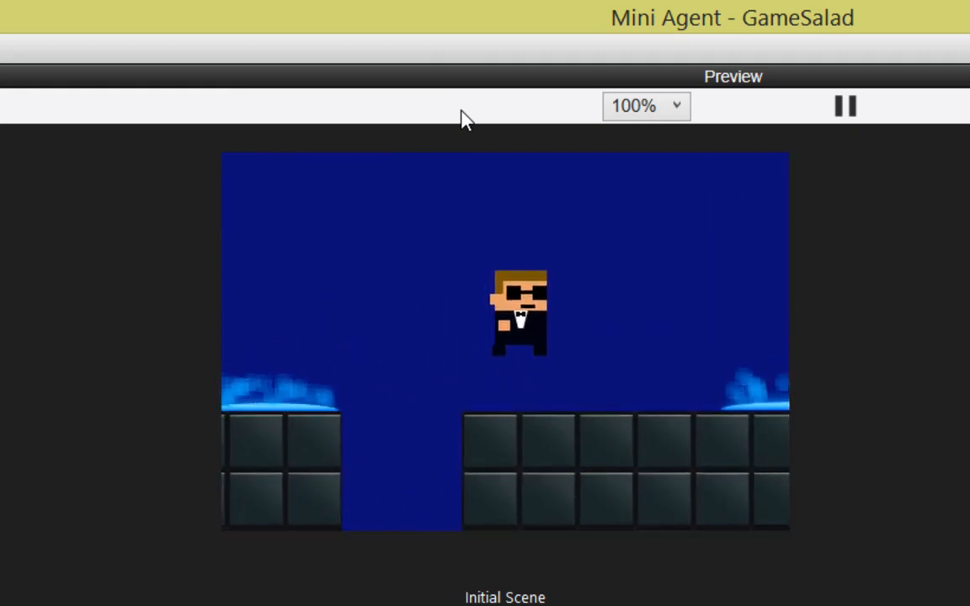
key(Right)
key(space)
key(space)
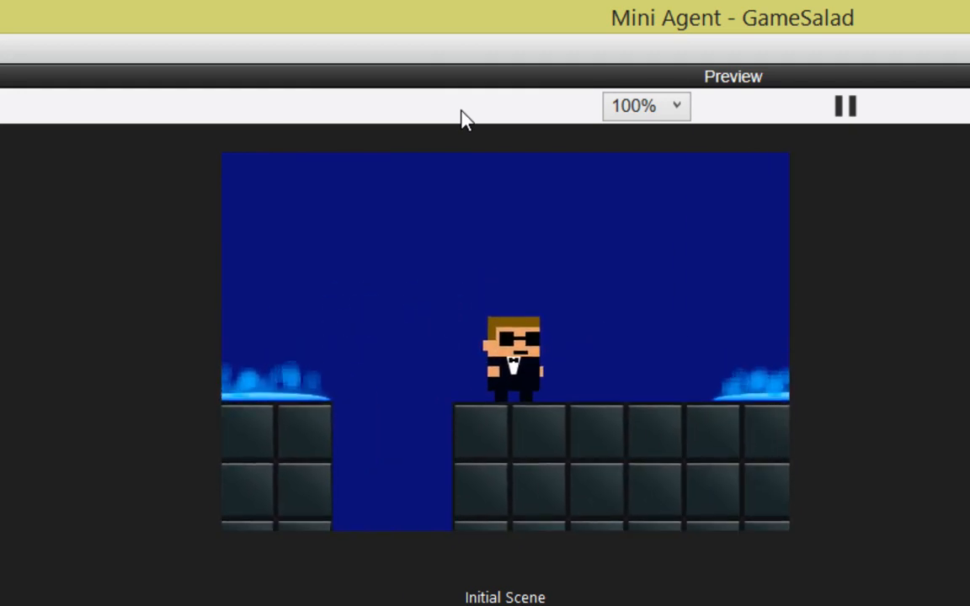
Walk the Agent into portal 3 to test its teleport, and return to the editor.
key(Right)
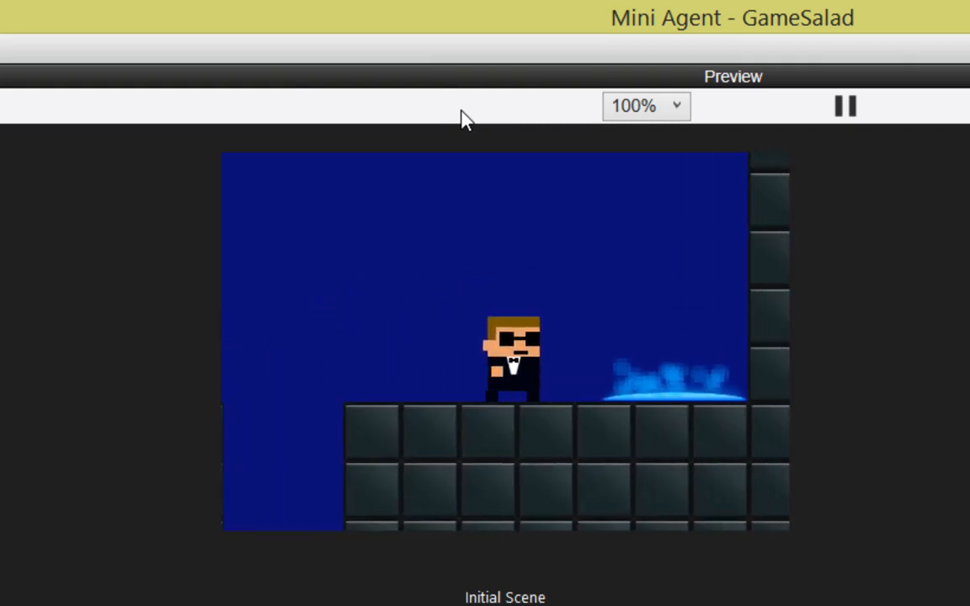
key(space)
key(Right)
key(Left)
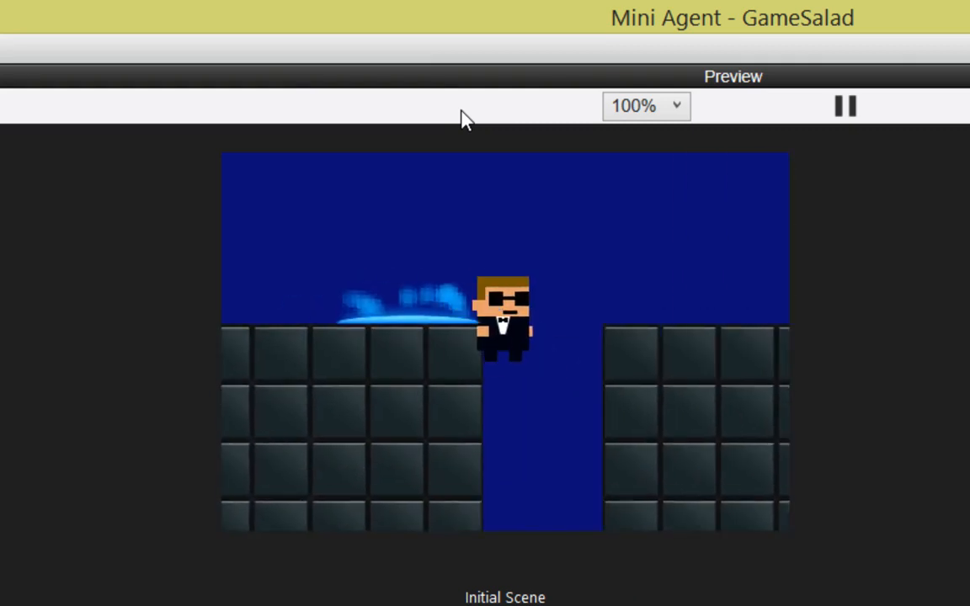
key(Right)
key(space)
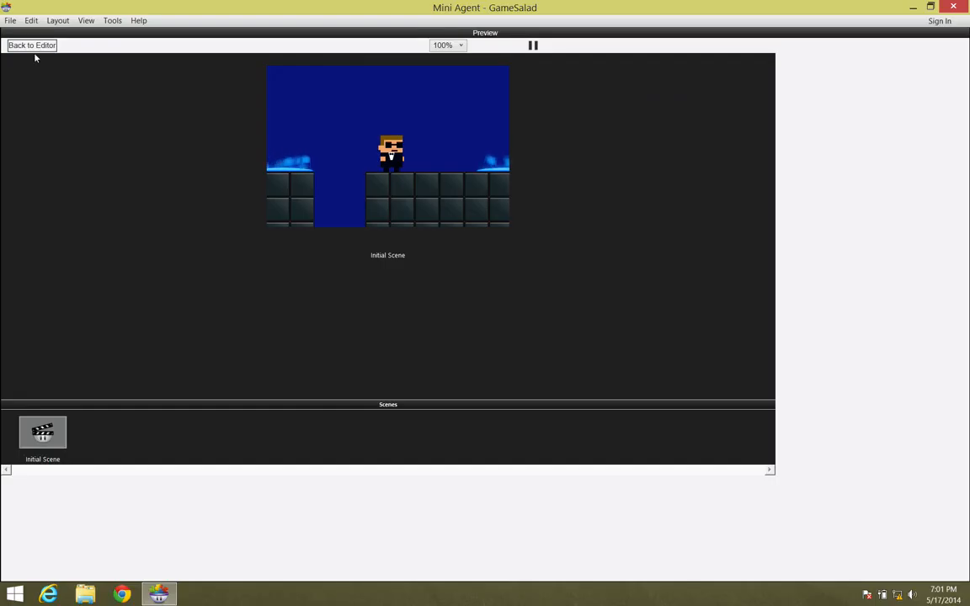
click(33, 46)
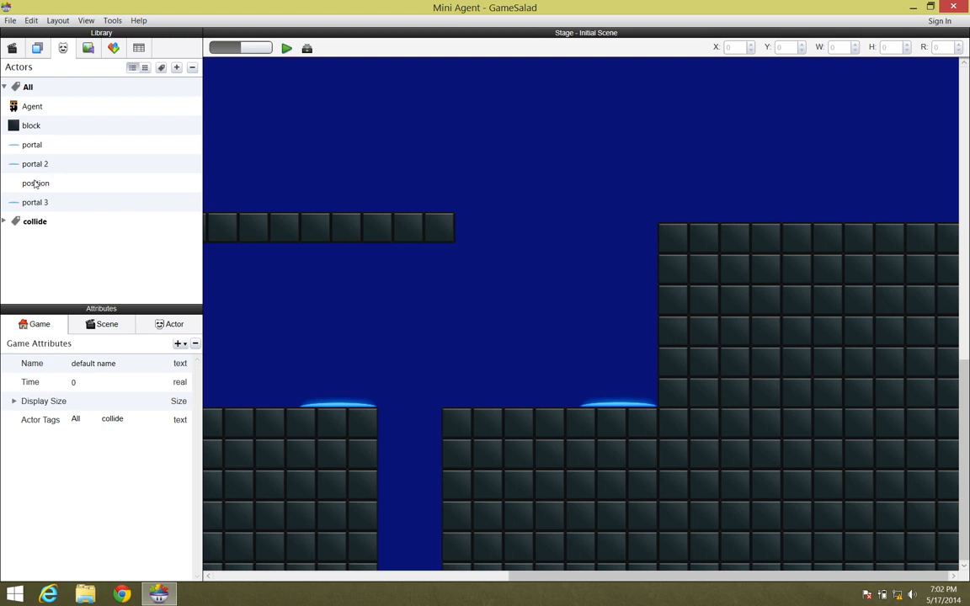
Place a position marker above the end of the upper platform, resize it to about 65 by 70, and delete it.
drag(35, 184, 420, 159)
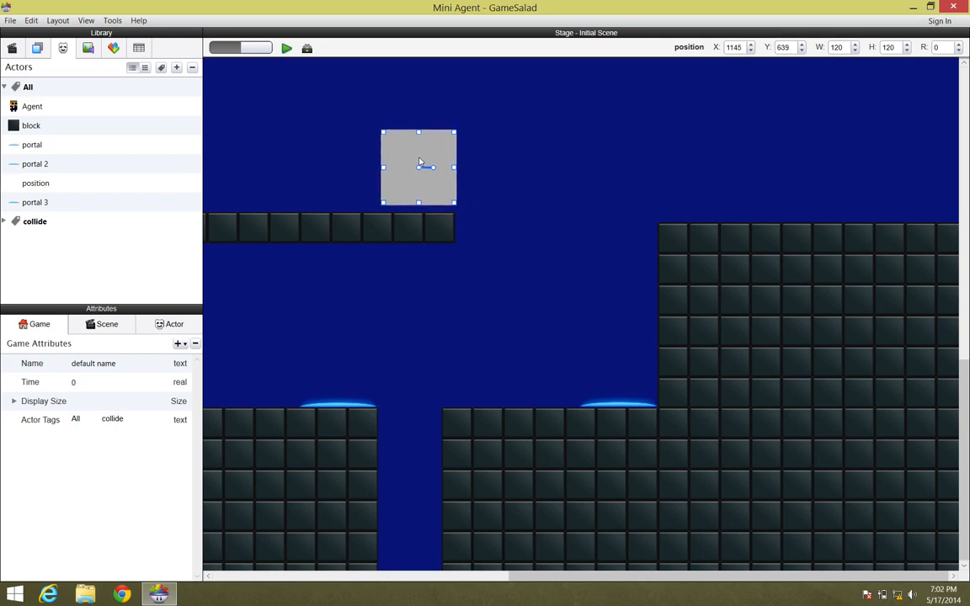
drag(382, 131, 419, 163)
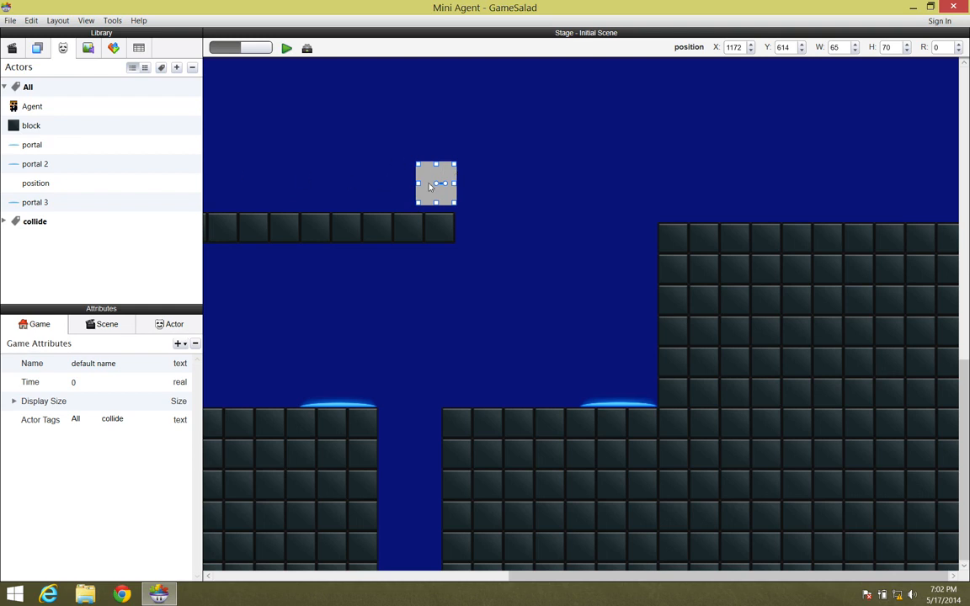
key(Delete)
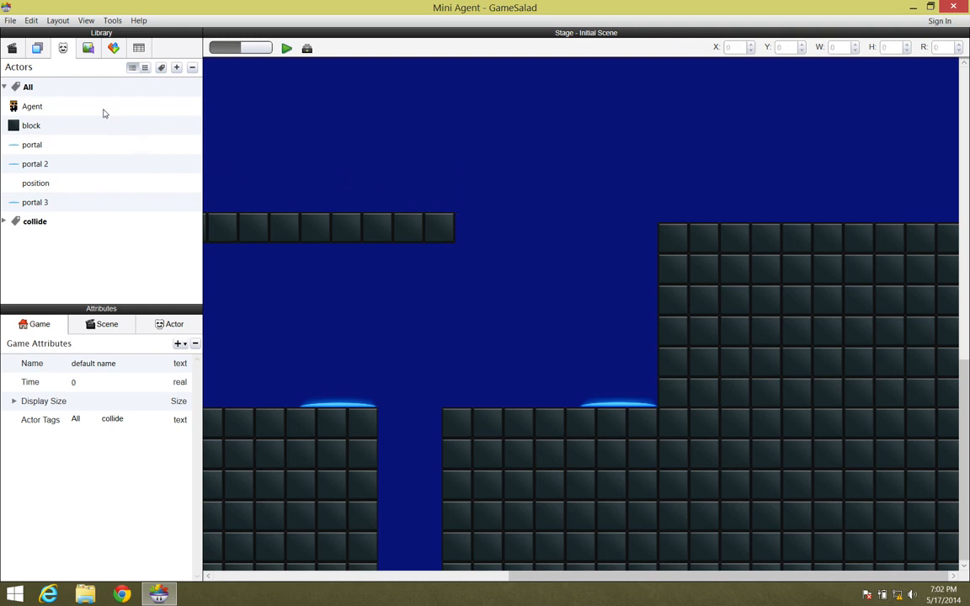
In the Agent's Teleport 3 rule, set the X position Interpolate target to 1166.
click(69, 106)
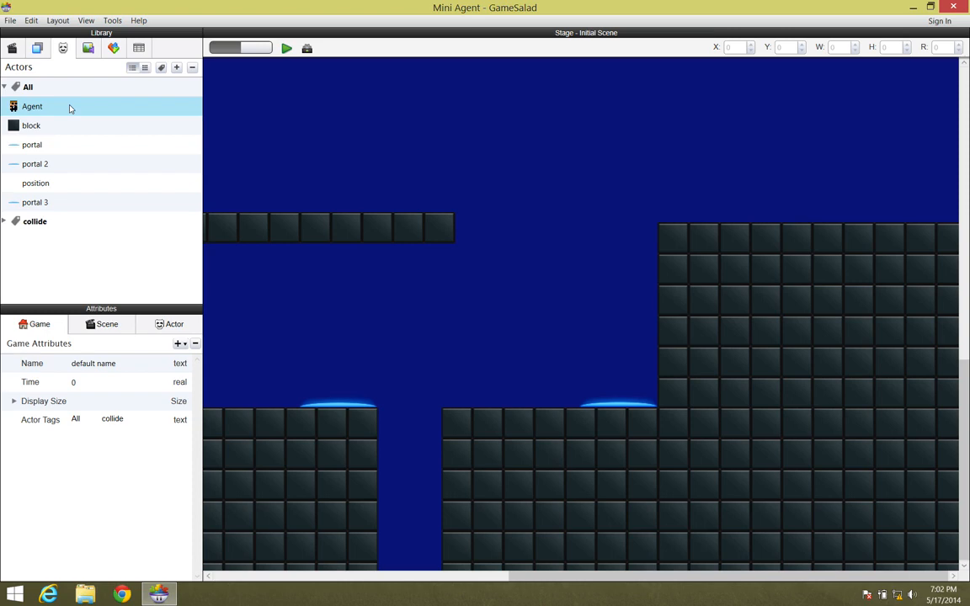
click(308, 48)
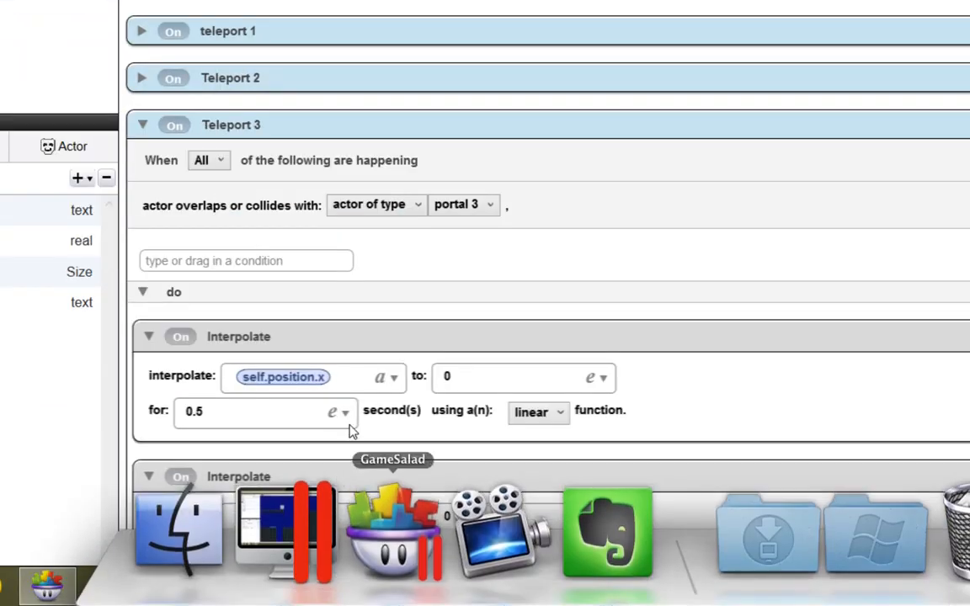
scroll(425, 288, down, 3)
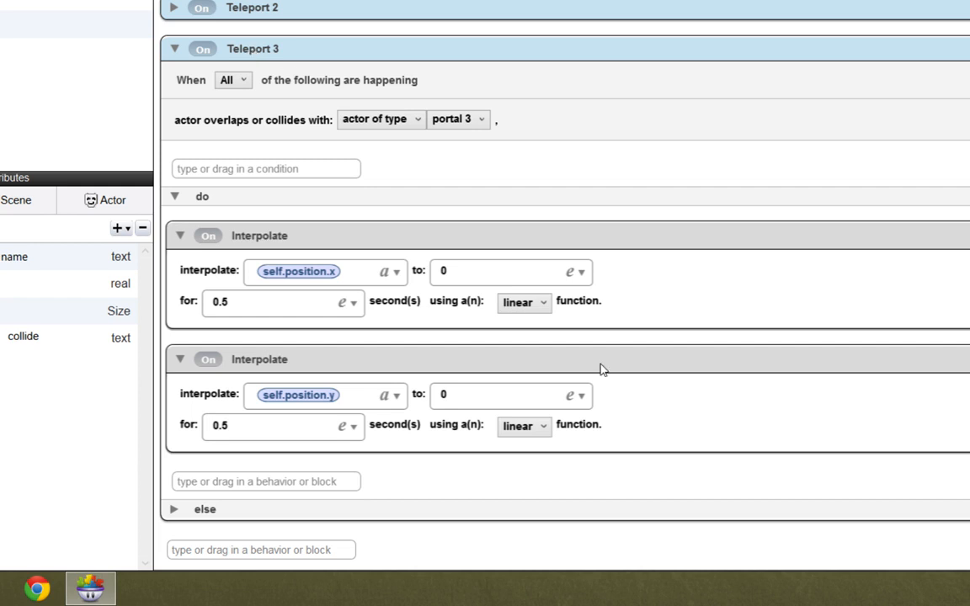
click(465, 270)
drag(466, 269, 419, 269)
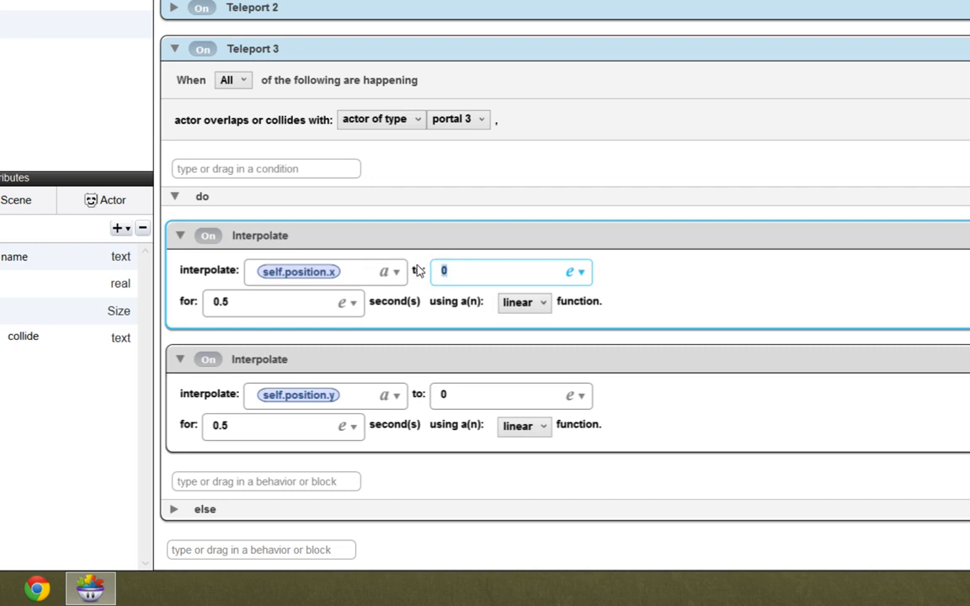
text(1166)
Set the target of Teleport 3's Y position Interpolate behavior to 610.
click(482, 392)
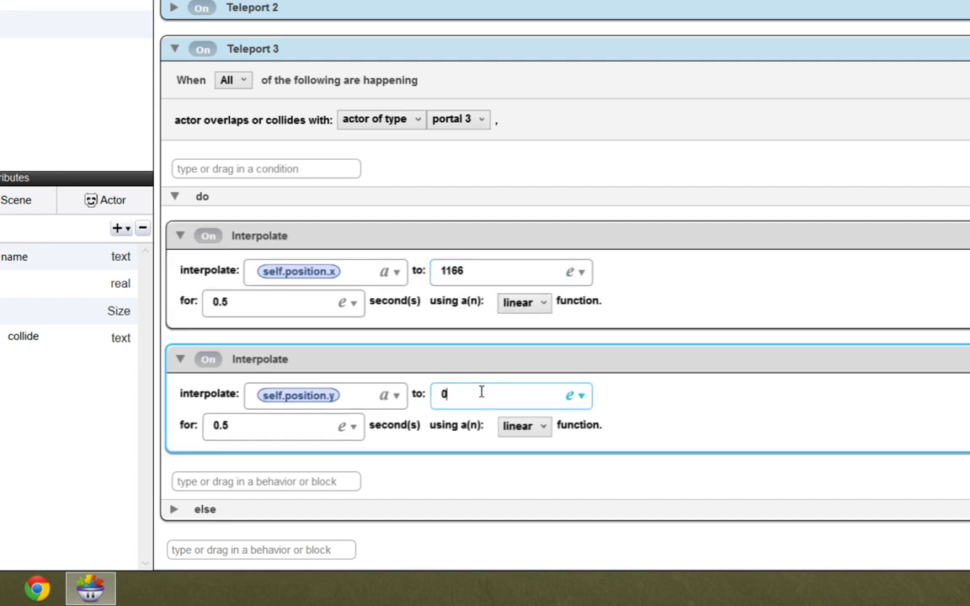
drag(472, 393, 423, 396)
text(610)
click(475, 340)
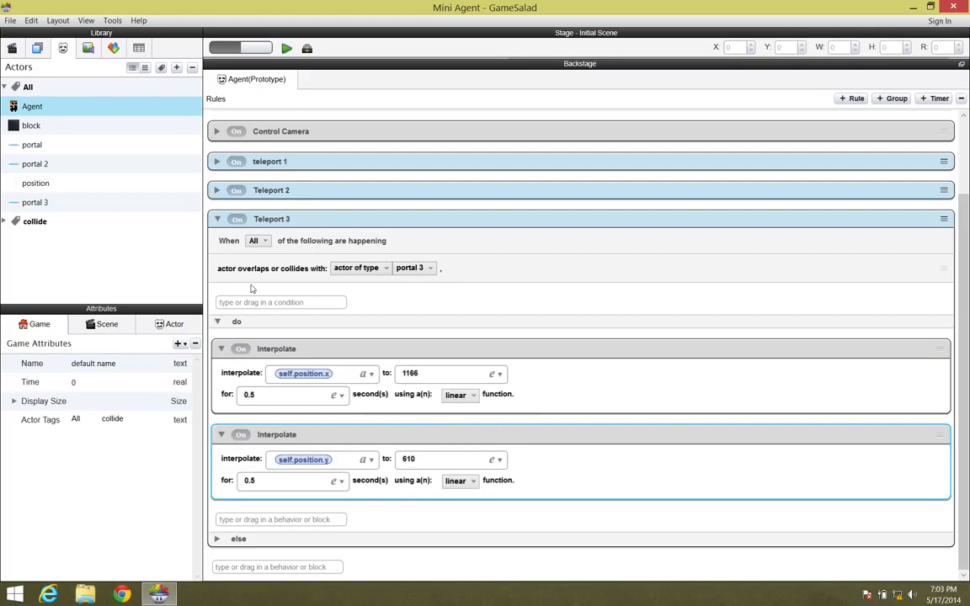
Collapse the Teleport 3 rule in the Agent's rules.
click(218, 223)
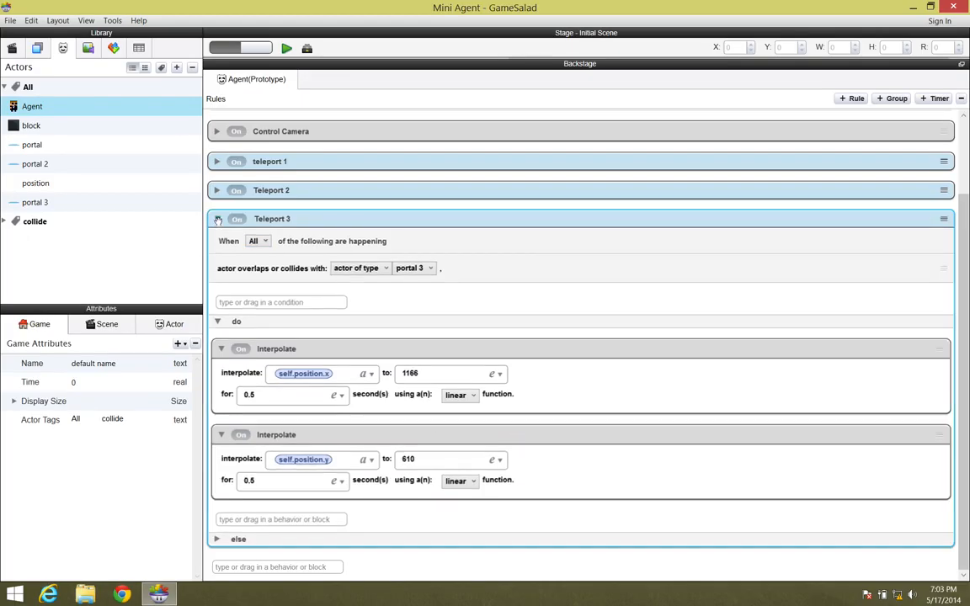
click(217, 219)
click(217, 311)
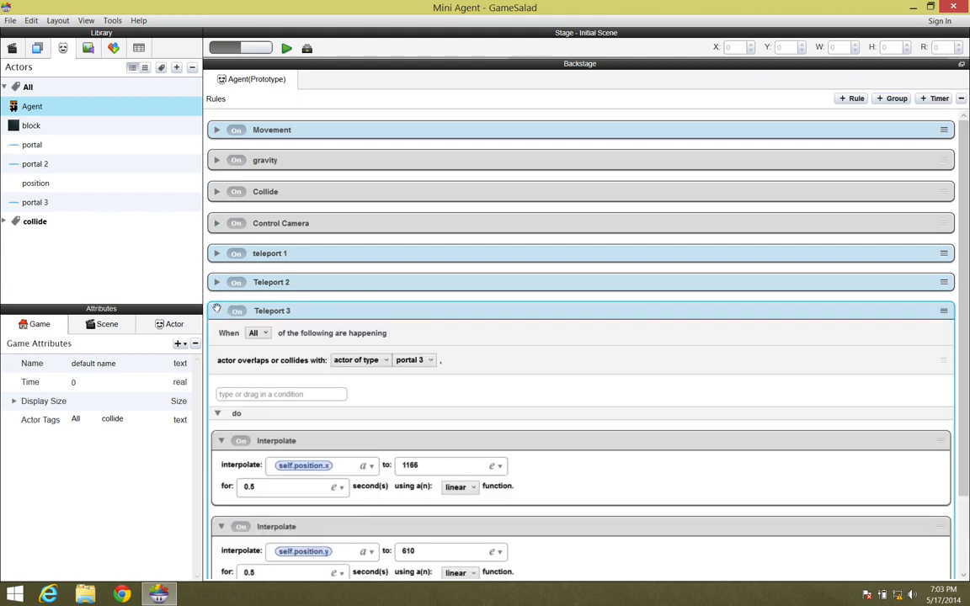
click(217, 311)
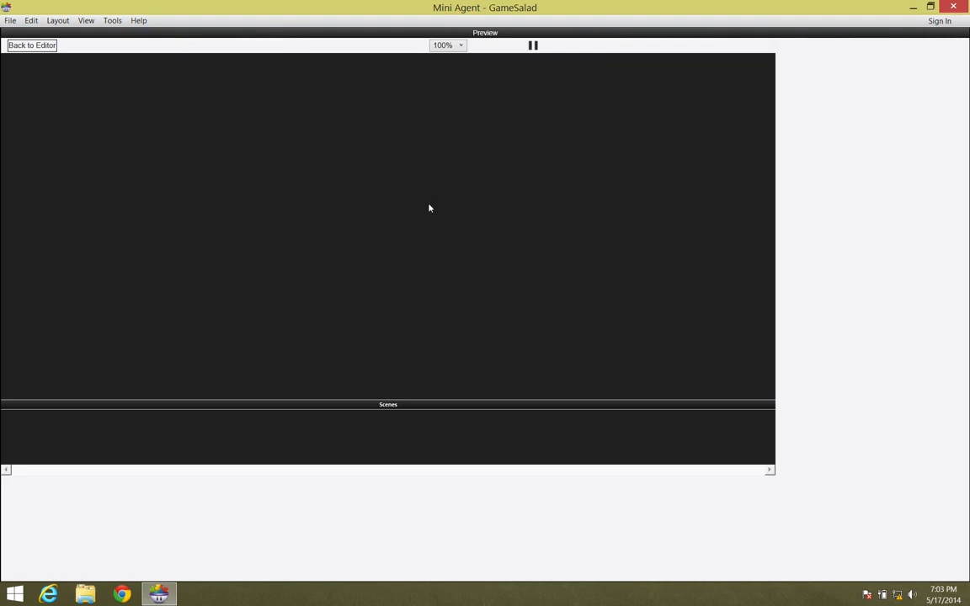
Preview the game, guide the Agent through all three portals to the upper platform, and return to the editor.
click(262, 47)
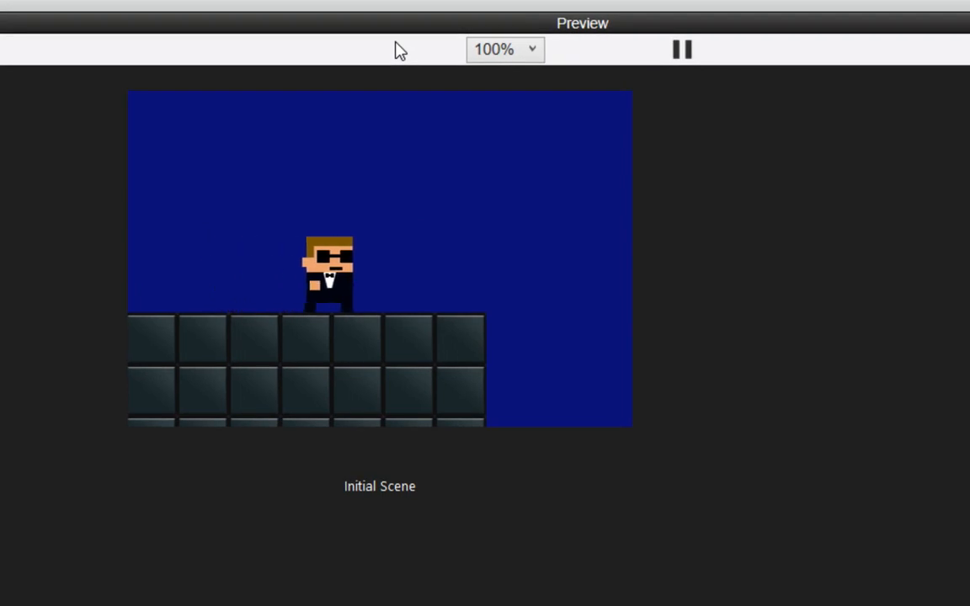
key(Right)
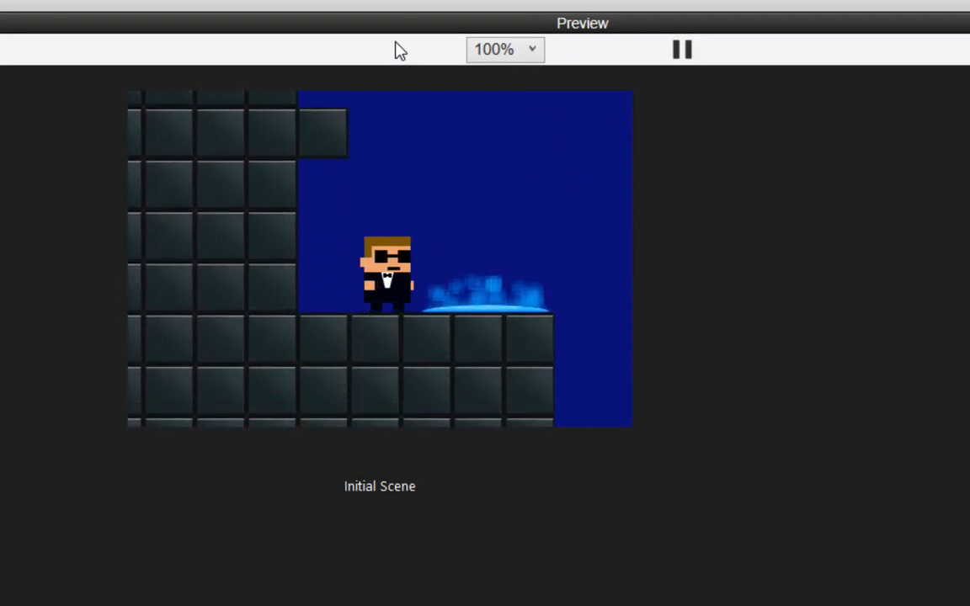
key(Right)
key(Up)
key(Right)
key(Up)
key(Right)
key(Up)
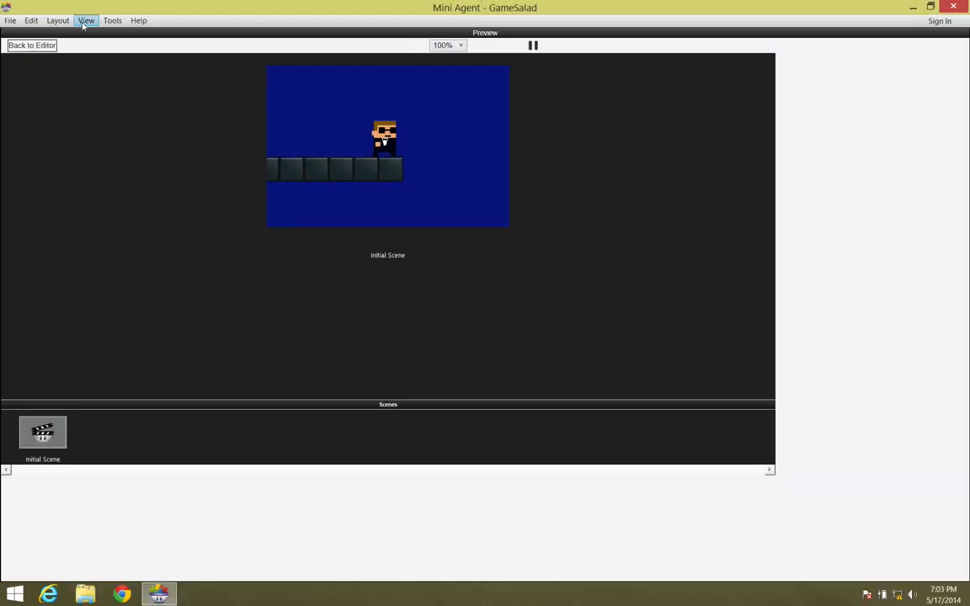
click(32, 45)
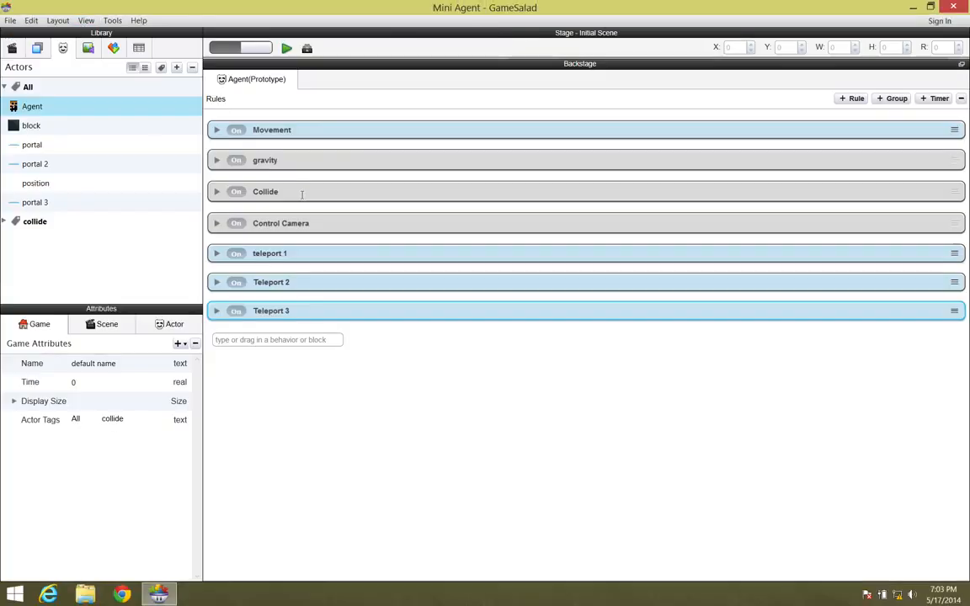
Show the scene list and return to the Initial Scene's stage to look over the level layout and its portals.
click(13, 49)
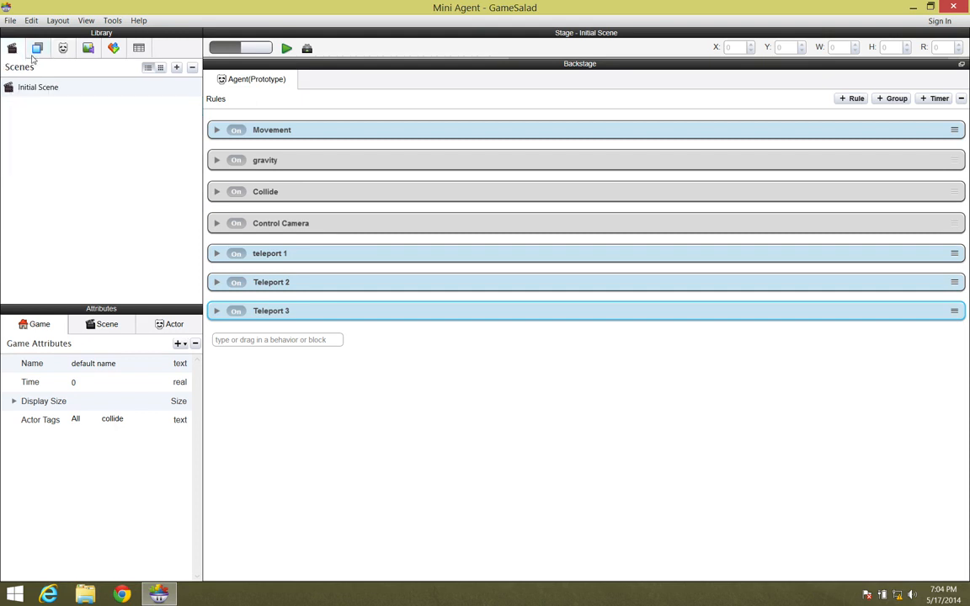
click(308, 49)
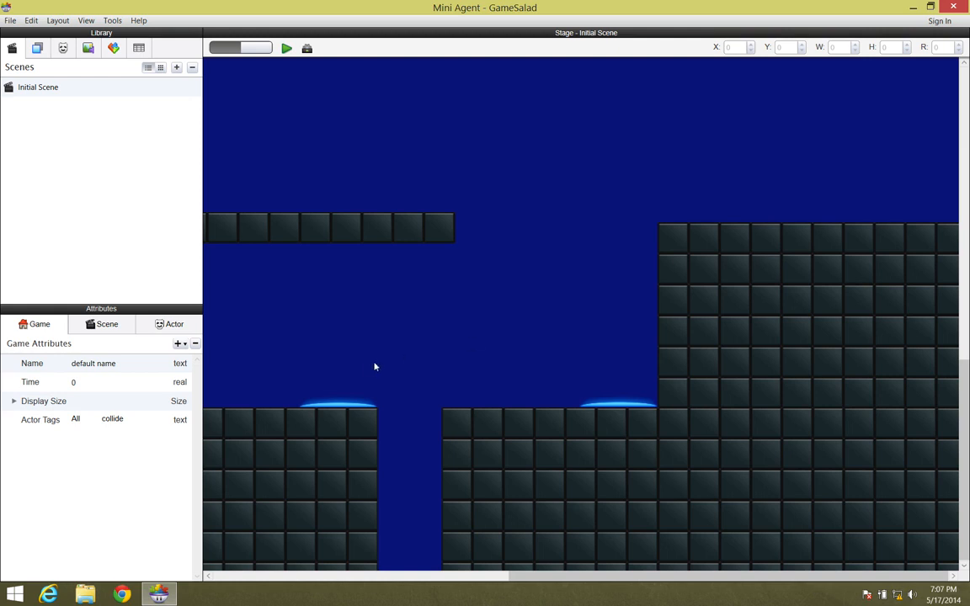
drag(628, 580, 381, 580)
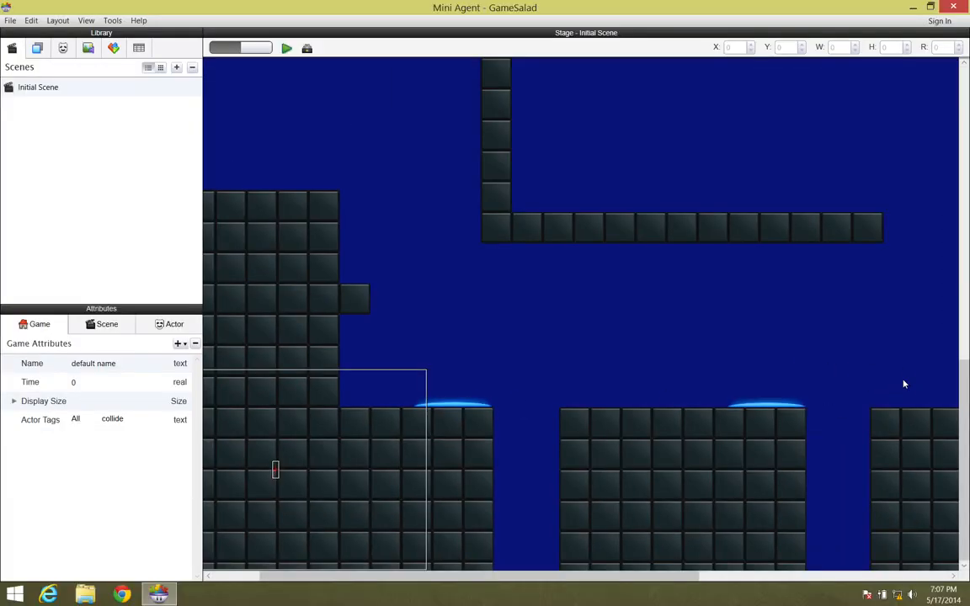
drag(503, 575, 807, 542)
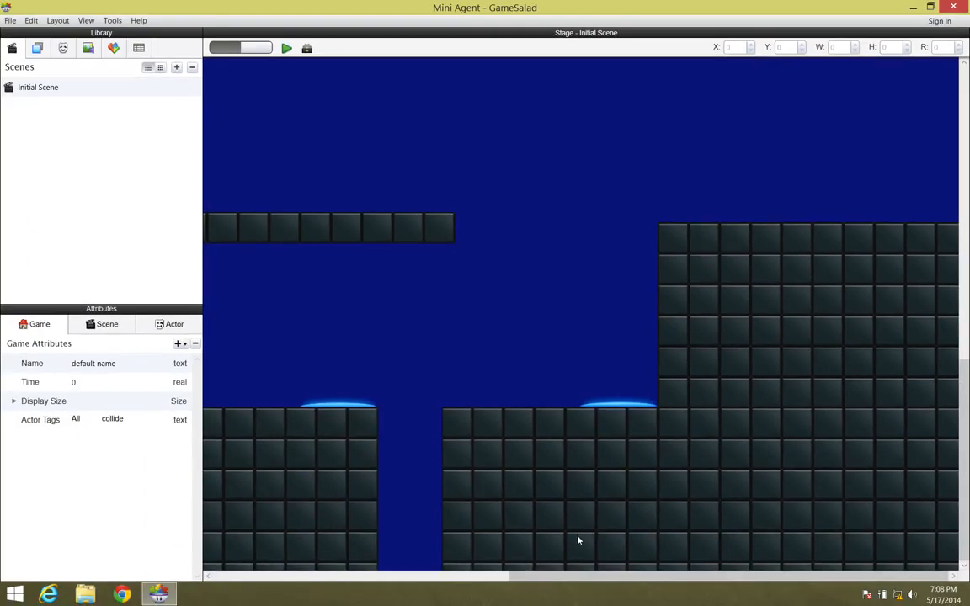
drag(587, 578, 303, 552)
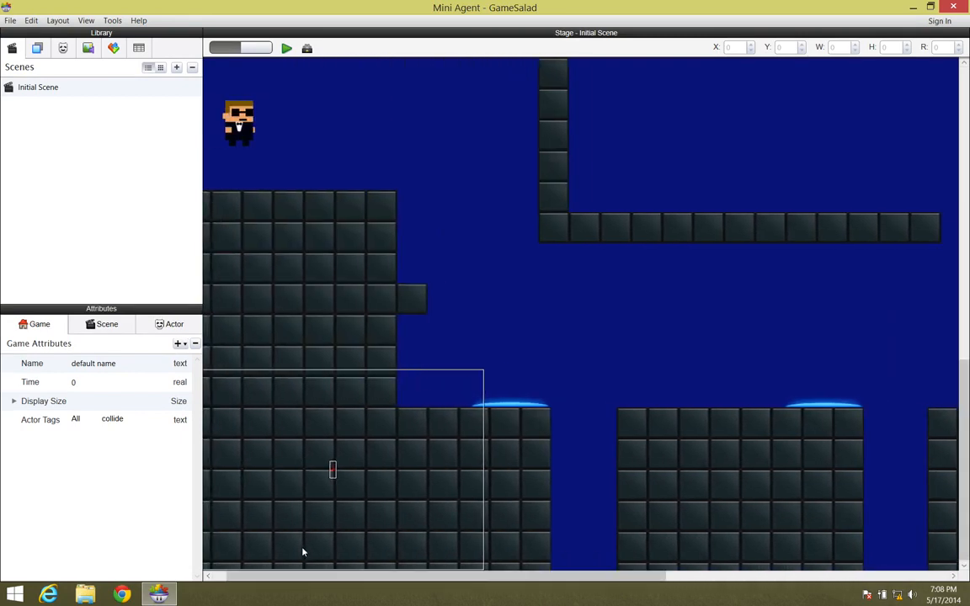